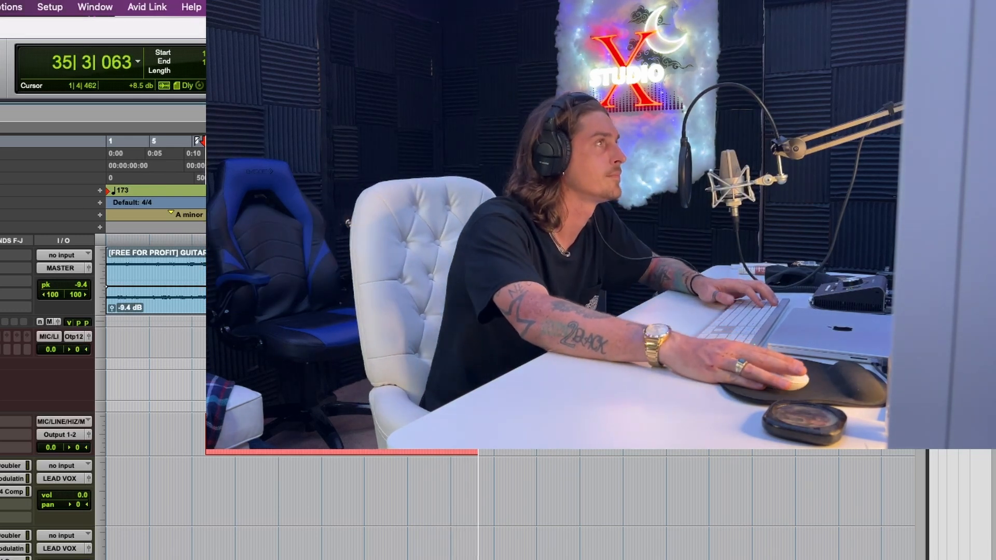
Step: Stop recording the vocal take on the Record track, select its clip, and play it back
key("space")
left_click(338, 455)
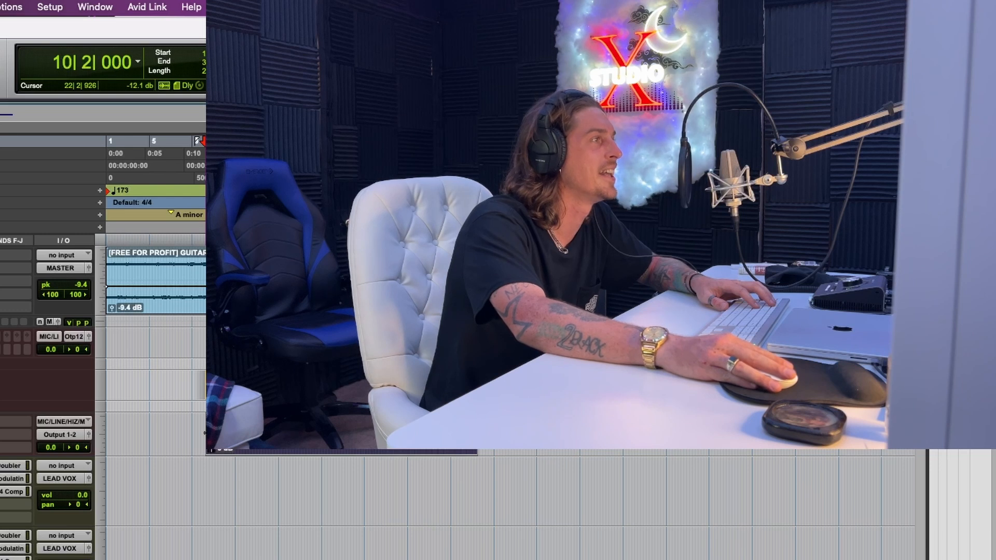
key("space")
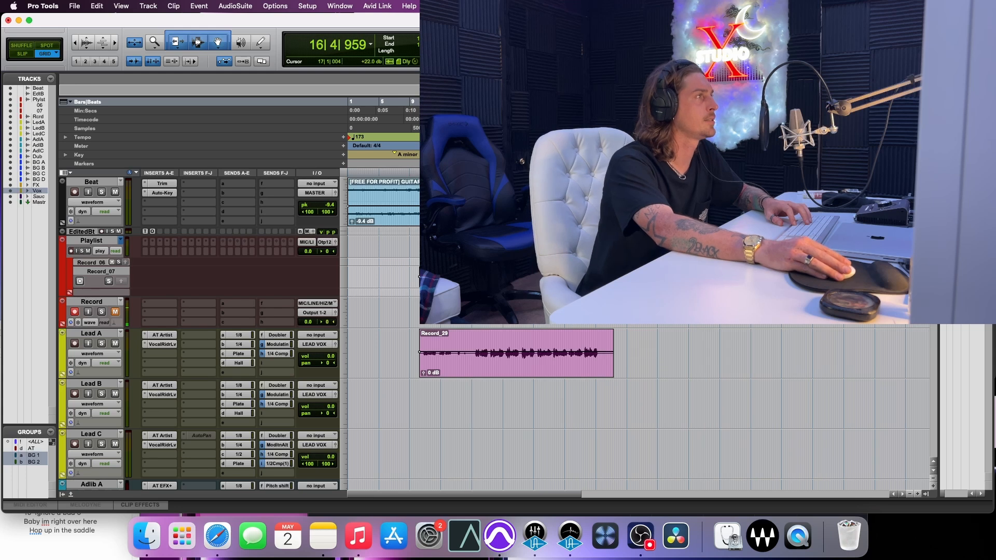
Step: Set the Lead A track's Plate send level to -16.3 dB while the vocal plays, then close the send and stop playback
key("super+space")
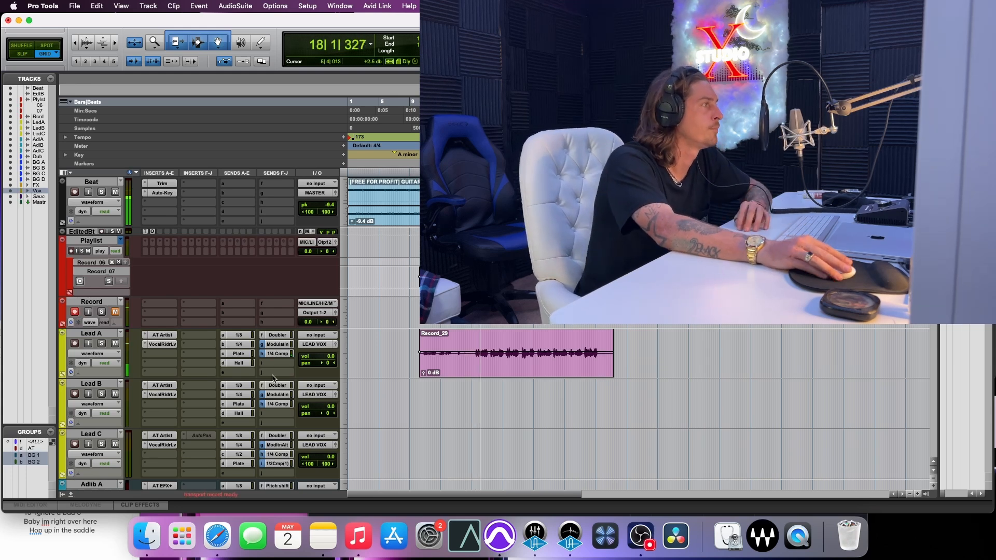
left_click(256, 353)
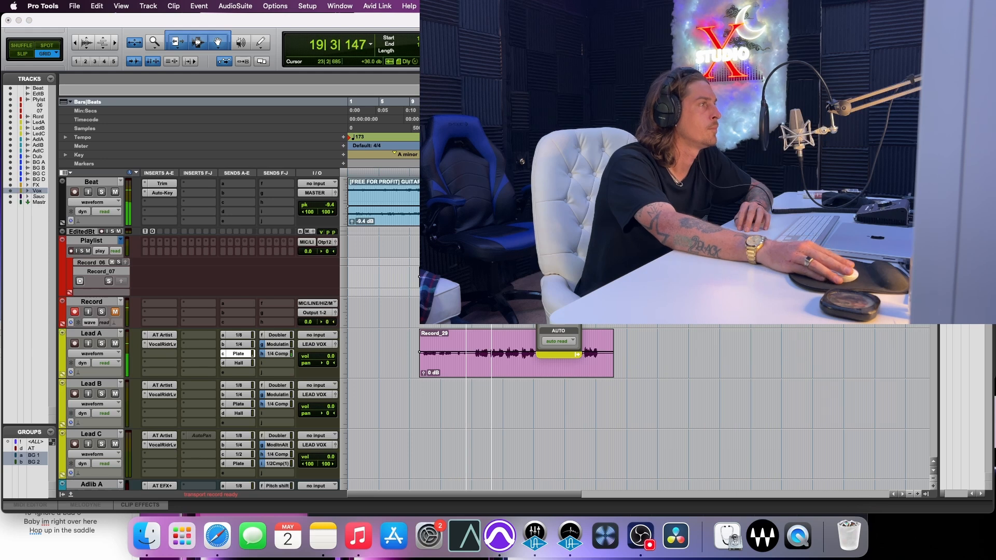
left_click_drag(557, 65, 387, 88)
left_click_drag(381, 262, 381, 263)
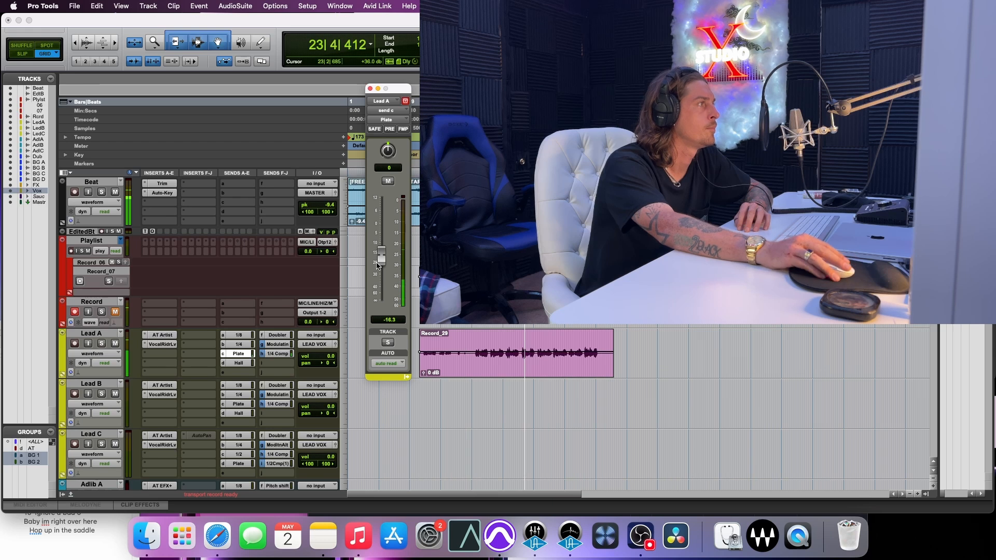
left_click(370, 90)
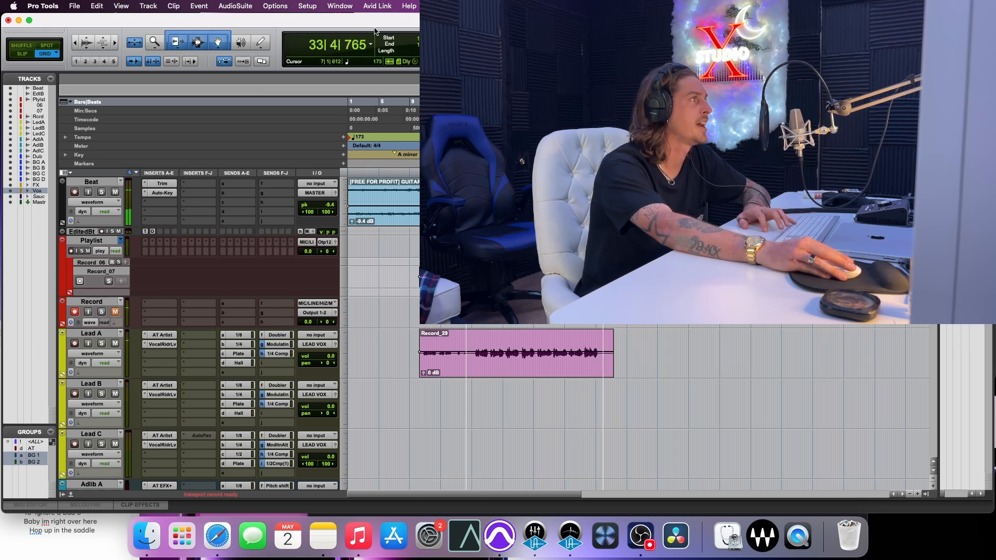
key("space")
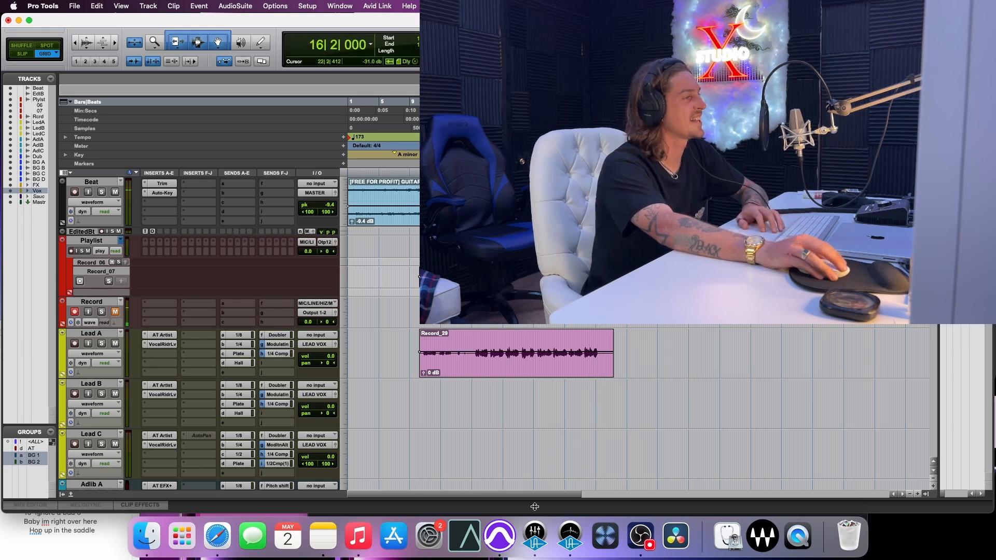
left_click(640, 536)
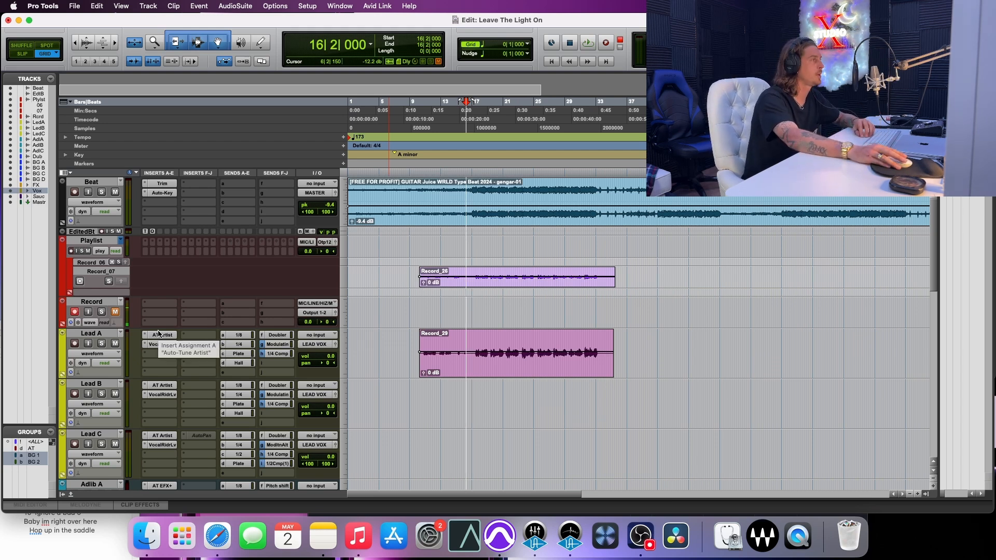
Step: Examine the levels of the 1/8, 1/4 and Plate sends on the Lead A track
left_click(237, 336)
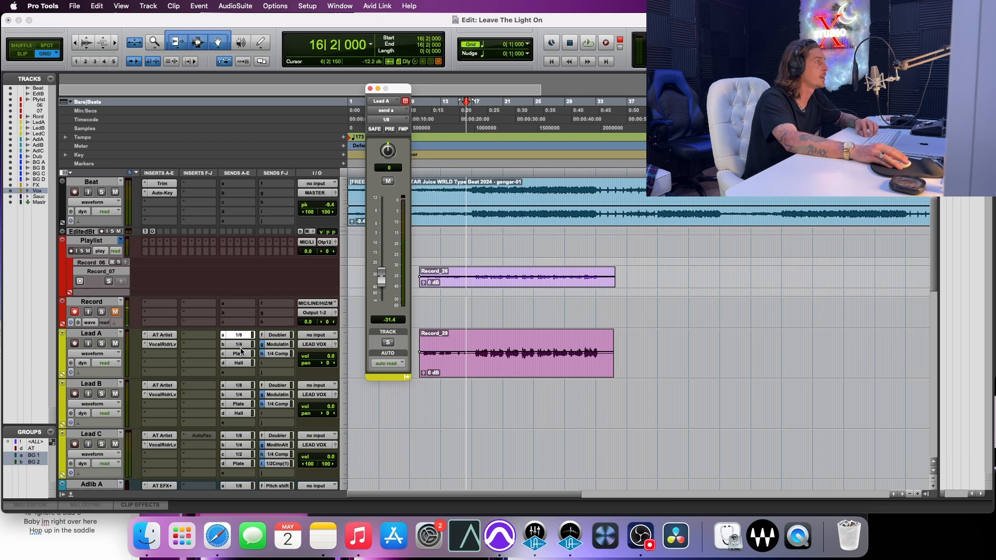
left_click(238, 344)
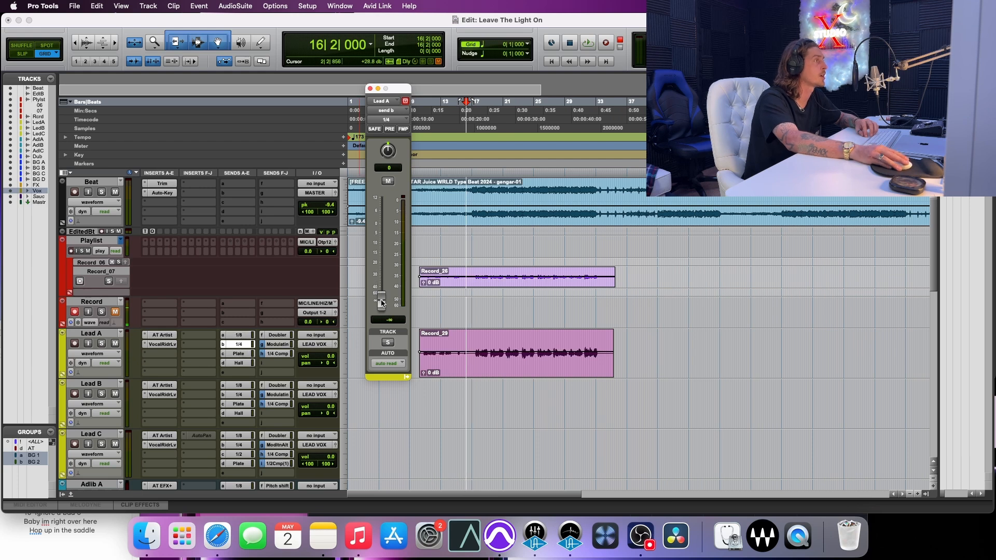
left_click(236, 336)
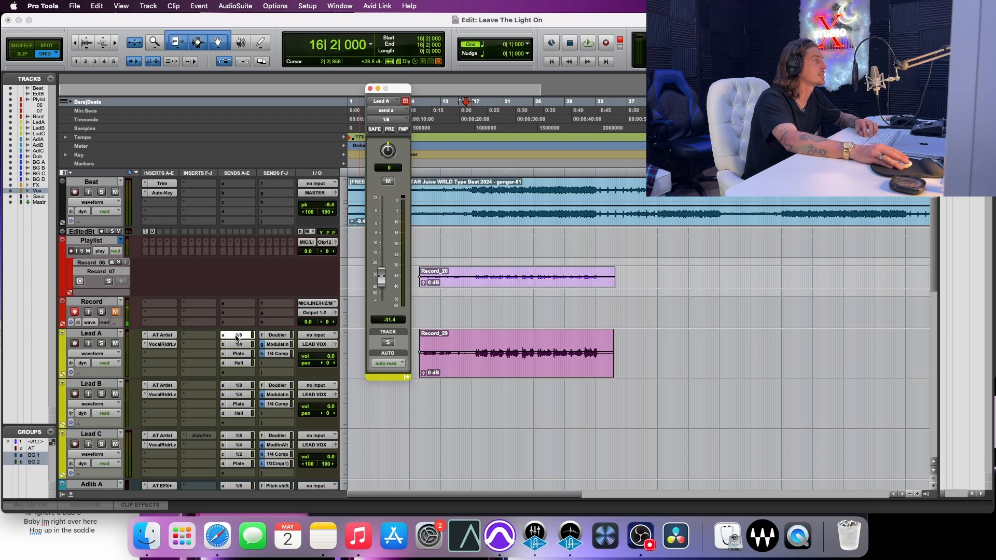
left_click(247, 336)
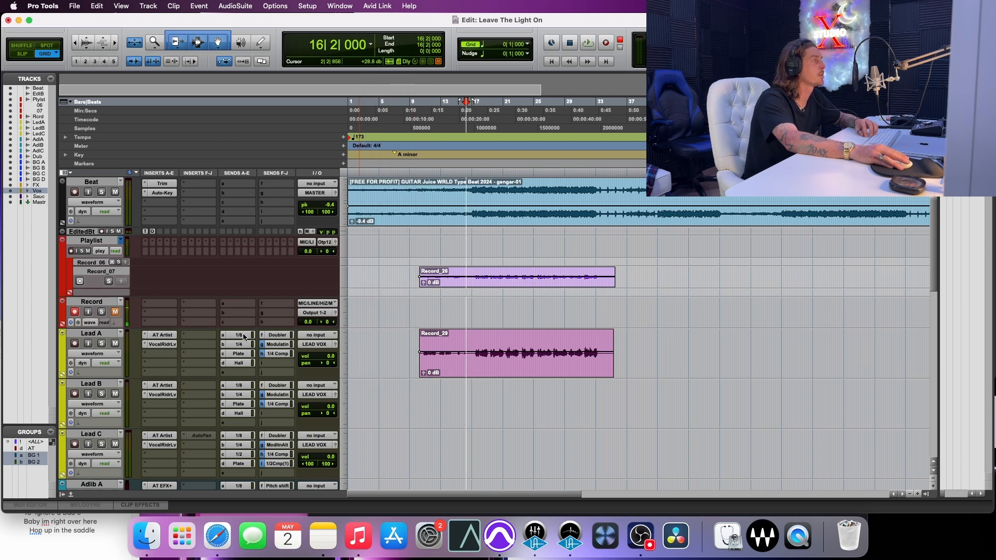
left_click(245, 337)
left_click(244, 337)
left_click(244, 354)
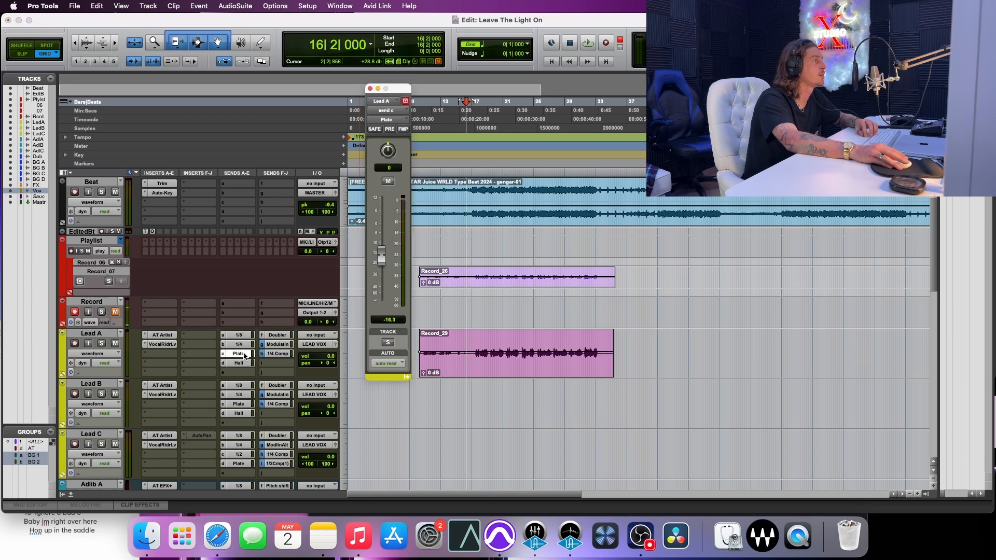
left_click(244, 354)
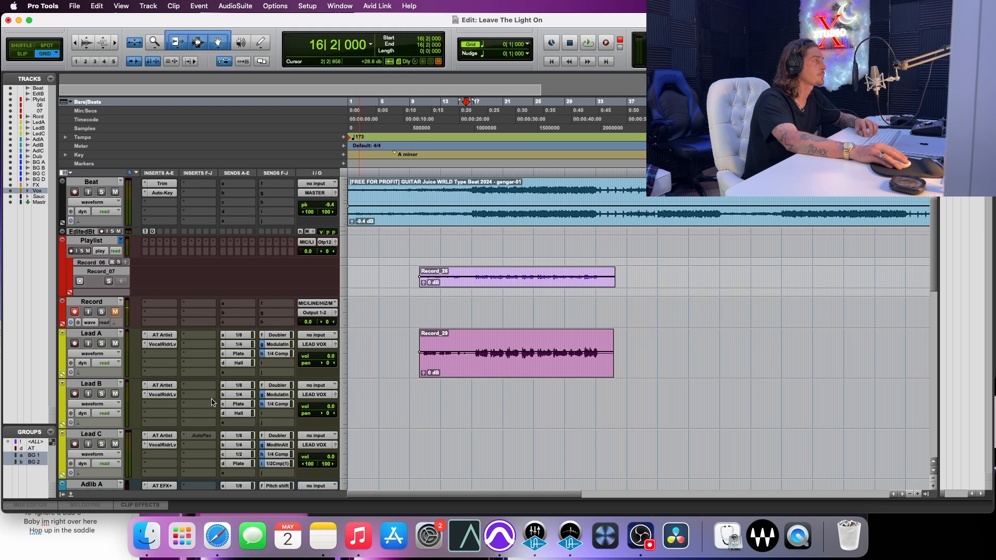
Step: Expand the Vox folder and bypass the plugin inserts on the Lead Vox track
scroll(139, 388, "down", 15)
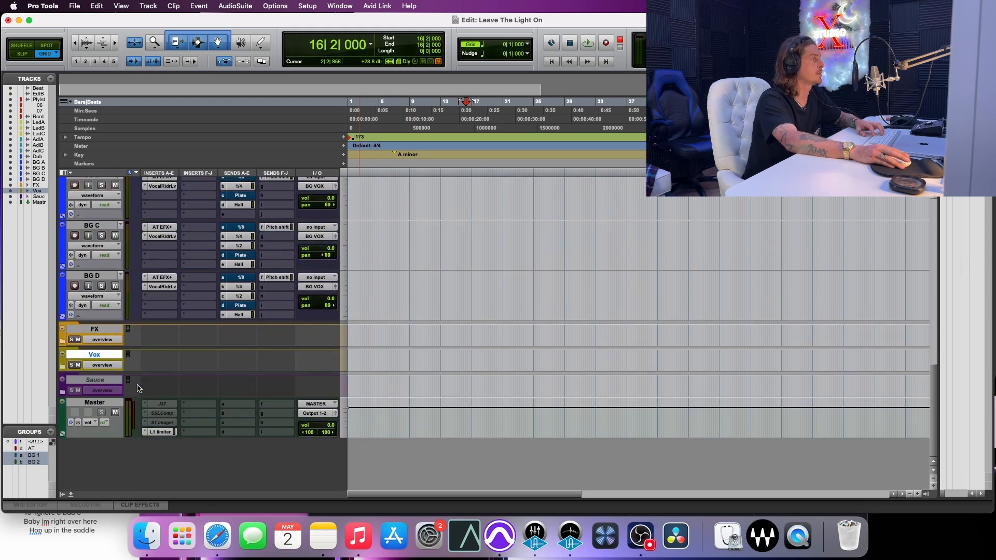
left_click(63, 367)
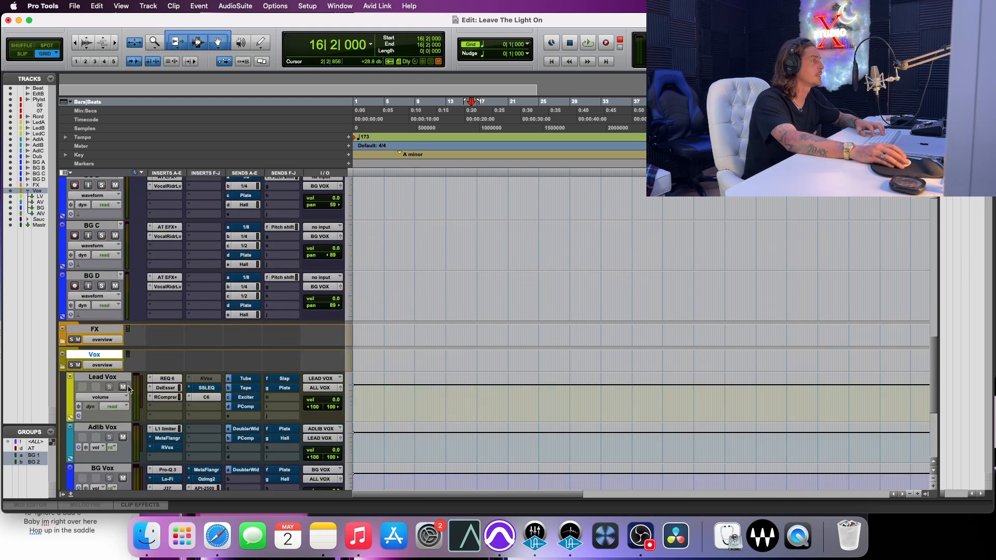
scroll(129, 391, "down", 5)
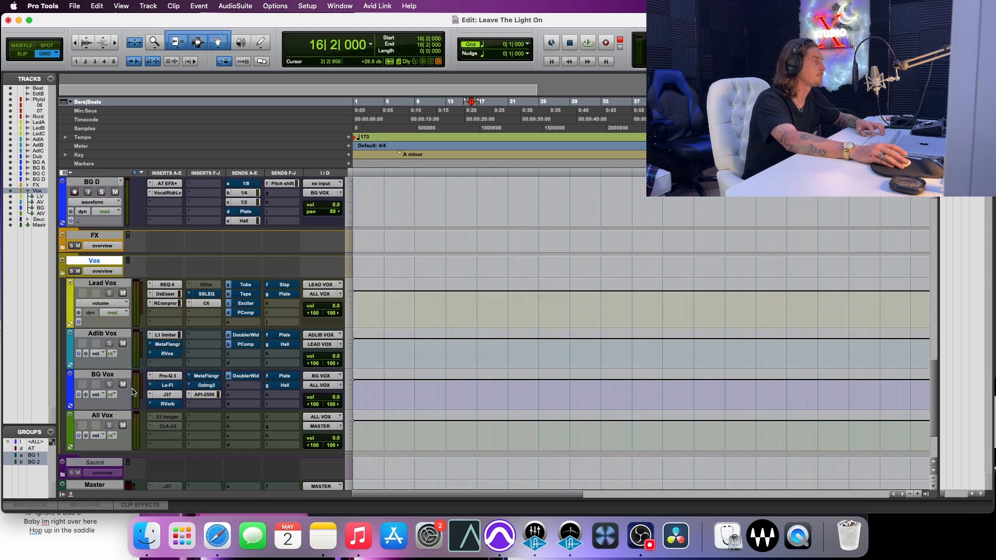
left_click(164, 287, "shift+super")
Step: Start playback from 16|4|000 to hear the vocal with the Lead Vox inserts bypassed
scroll(155, 321, "up", 15)
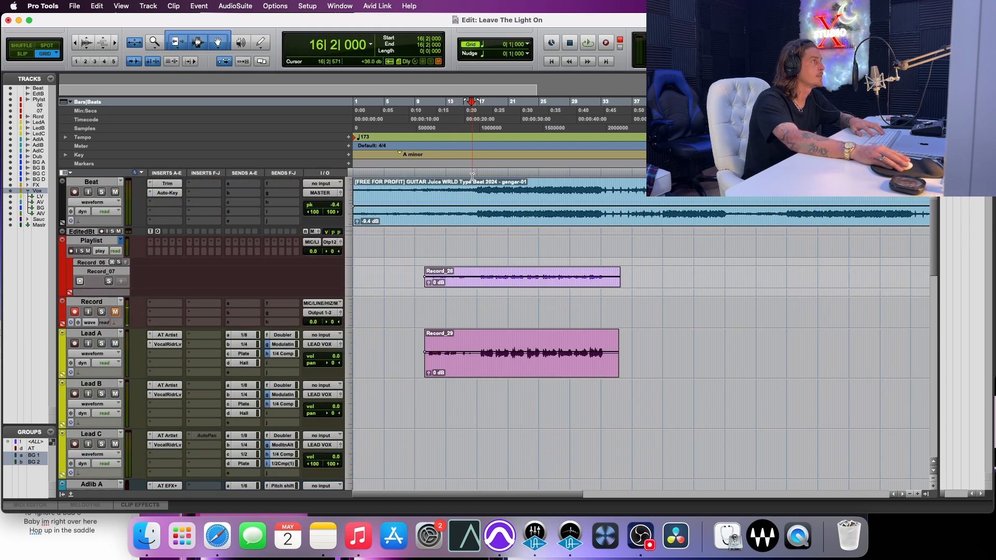
key("space")
key("space")
key("space")
scroll(165, 282, "down", 15)
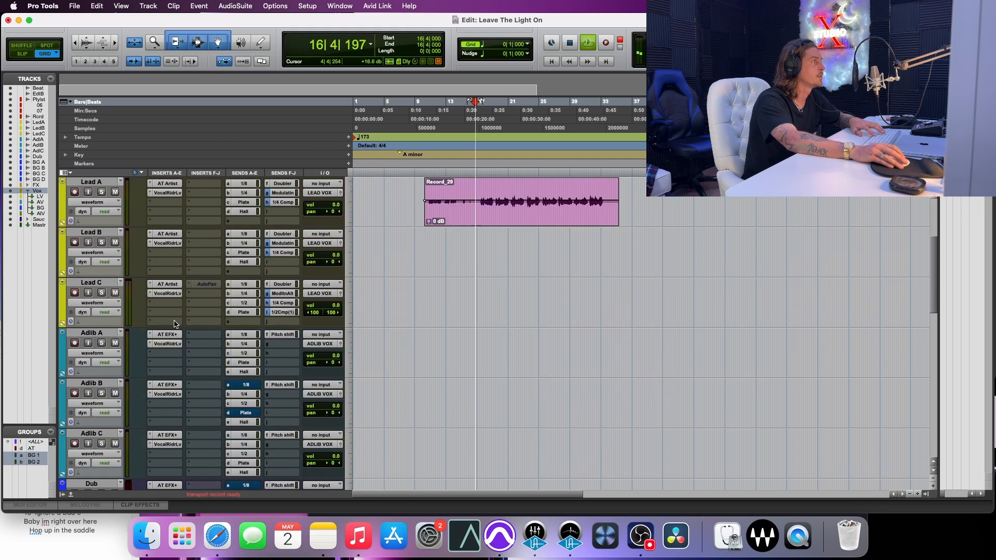
scroll(165, 283, "up", 5)
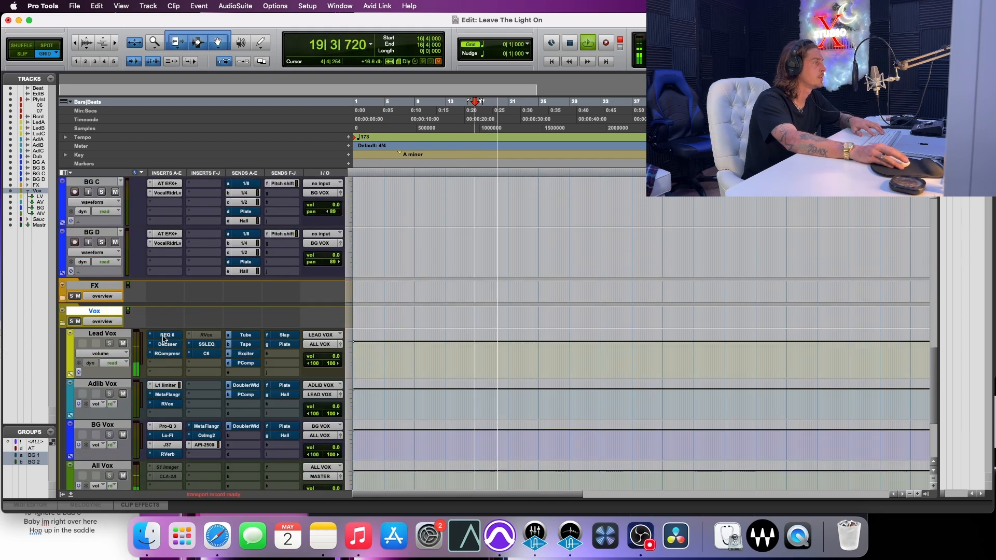
Step: Open the REQ 6 equalizer on Lead Vox, take it out of bypass, and audition the vocal through it
left_click(165, 335)
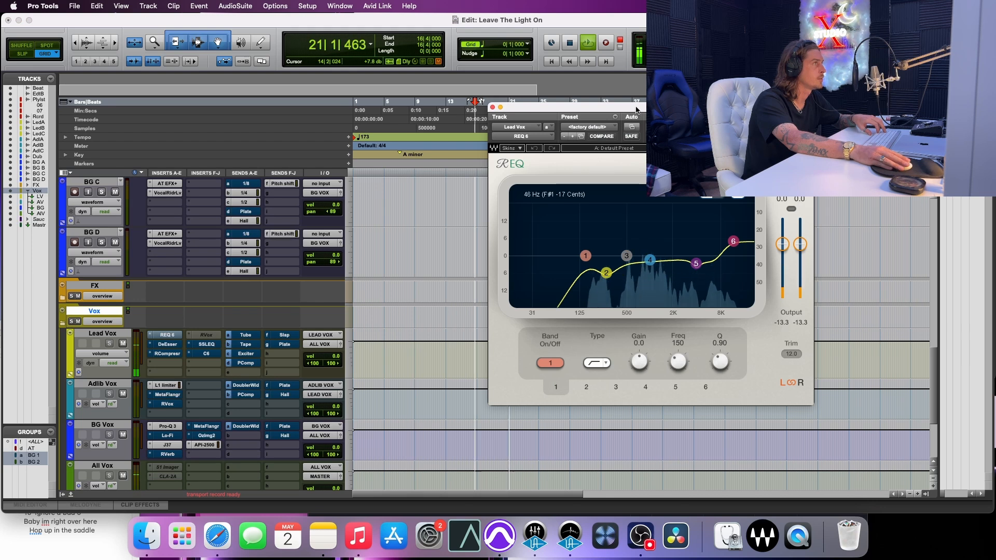
left_click_drag(637, 116, 438, 207)
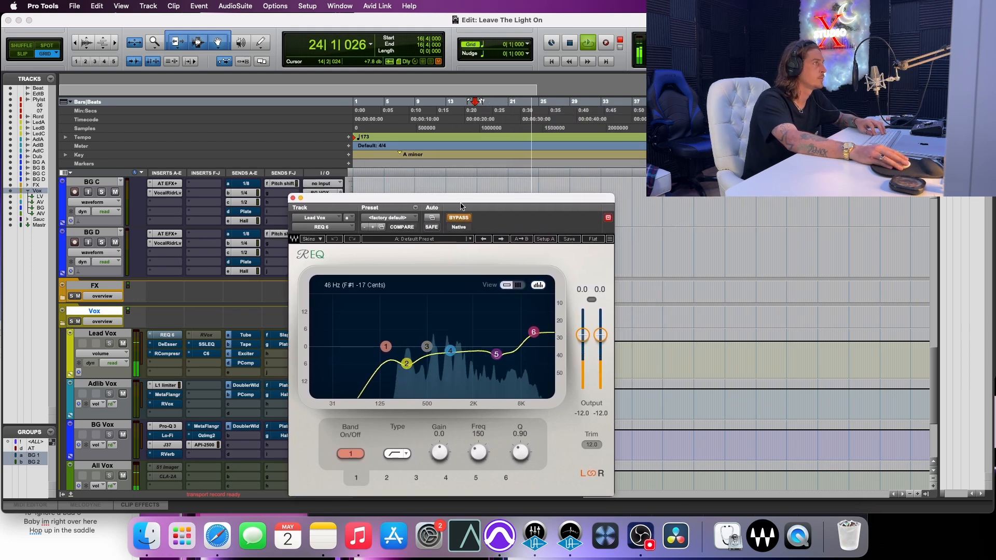
key("space")
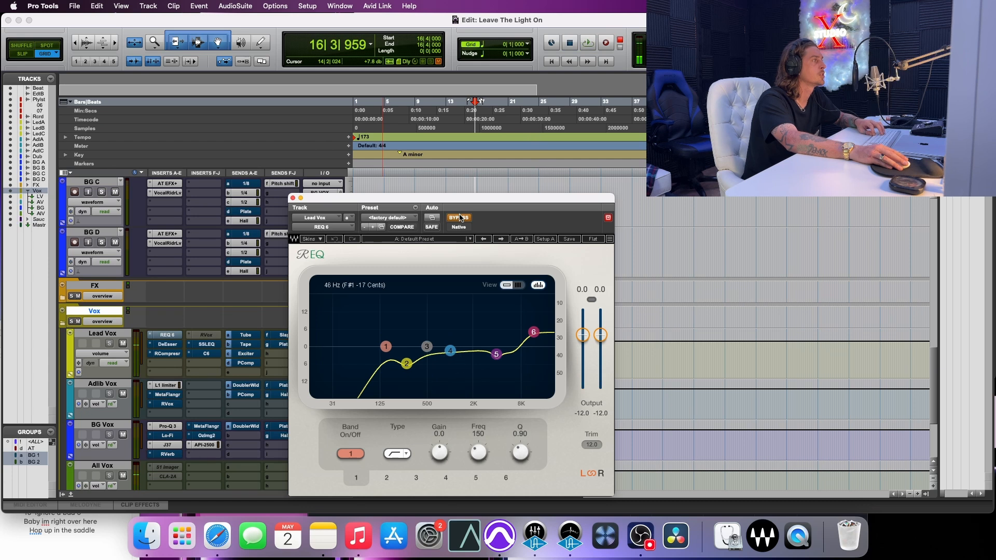
left_click(459, 219)
key("space")
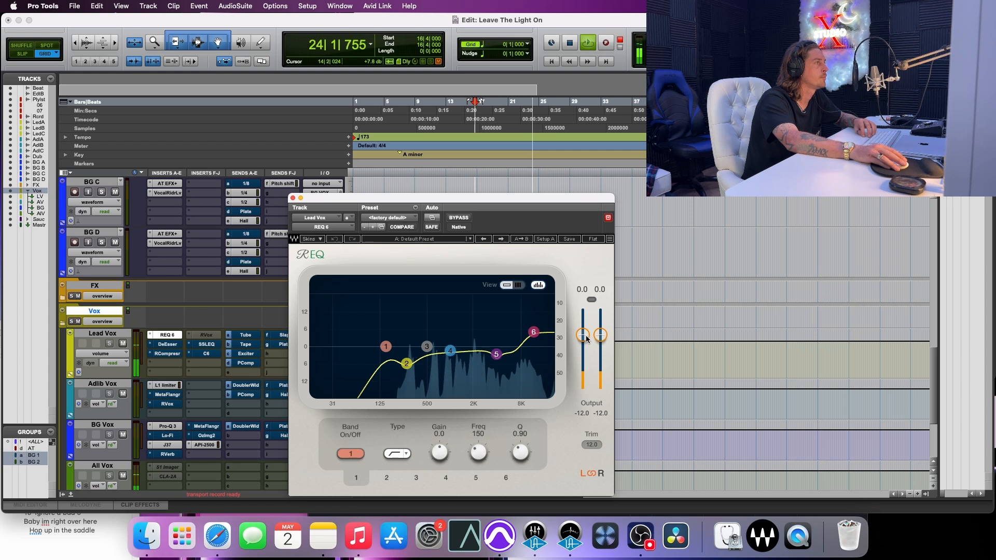
key("space")
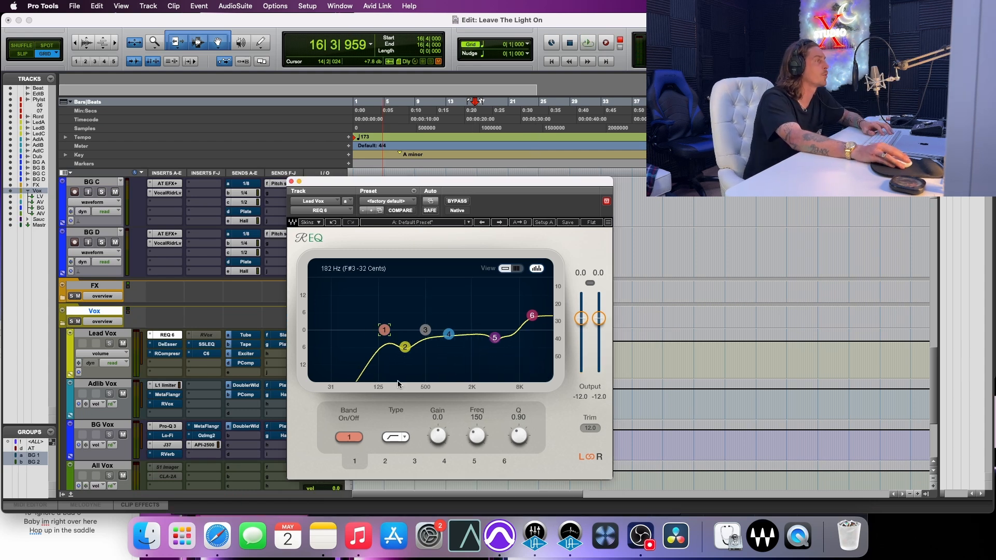
Step: Review the gain, frequency and Q of REQ bands 2, 4, 5 and 6, then close the equalizer
left_click(406, 348)
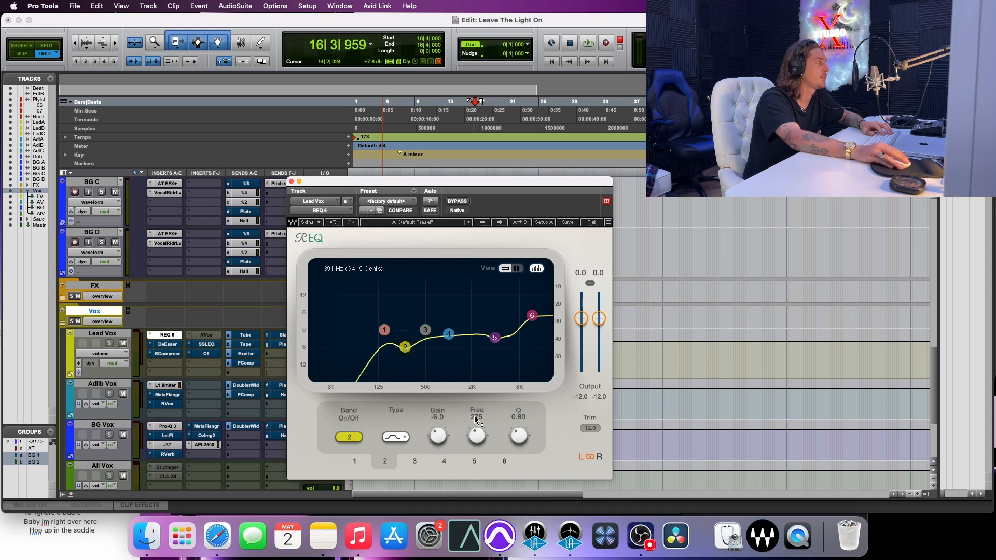
left_click(449, 335)
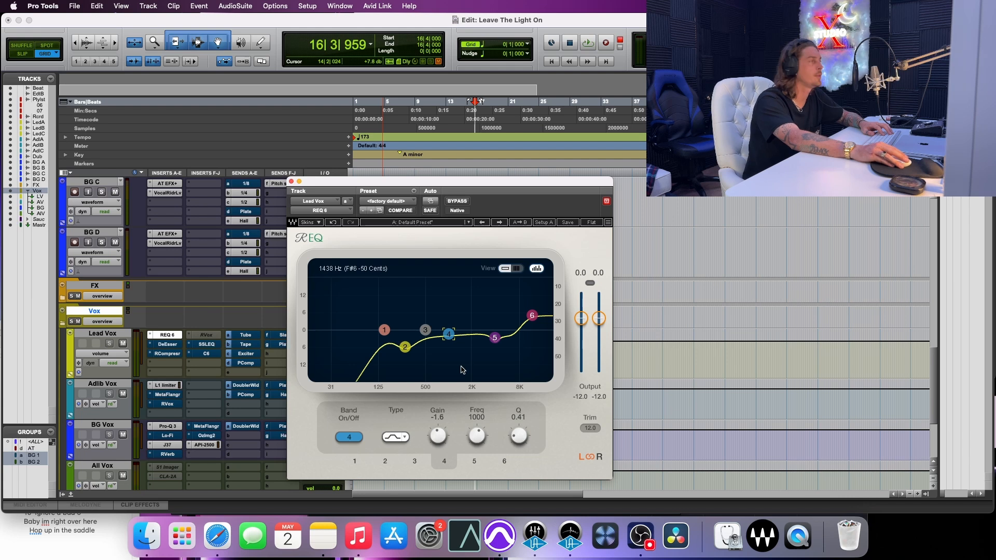
left_click(495, 338)
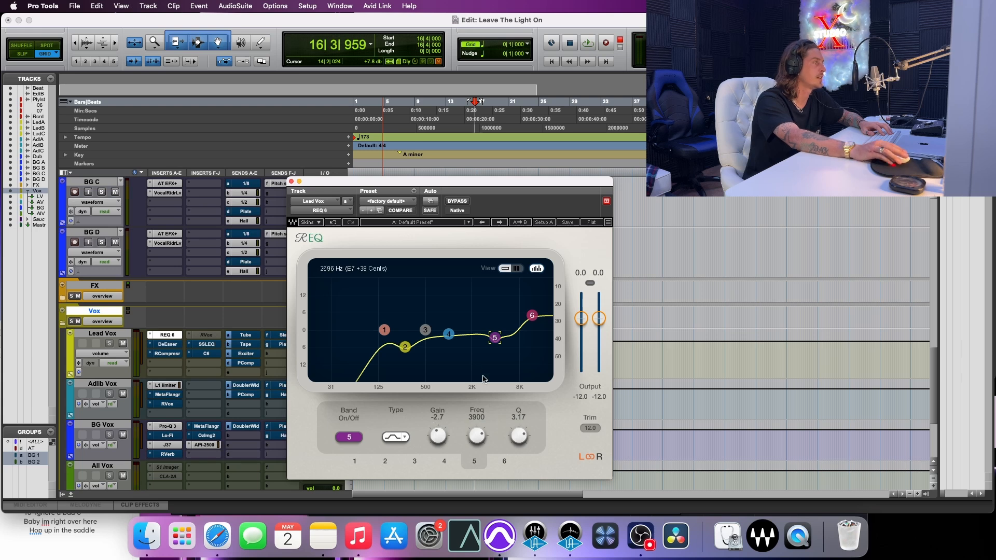
left_click(534, 317)
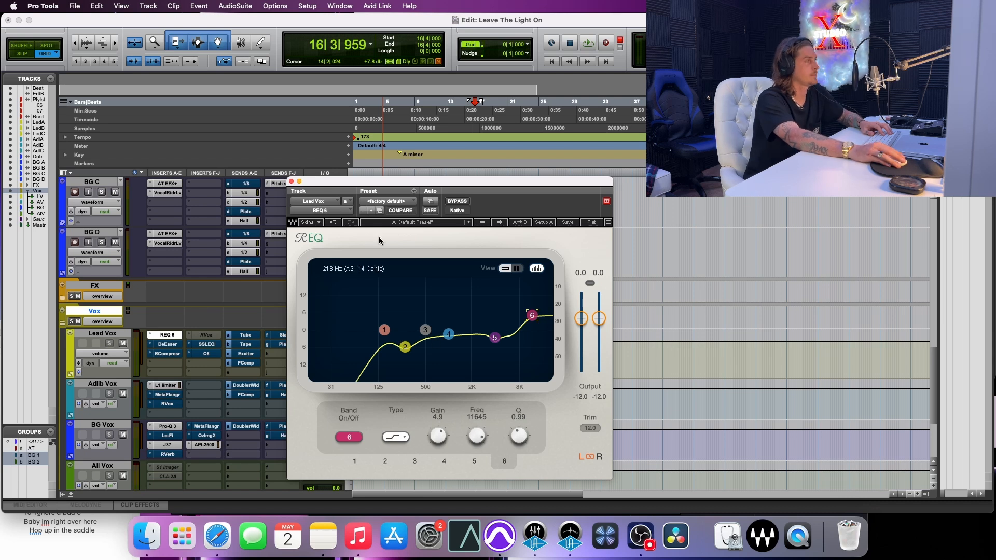
left_click(292, 182)
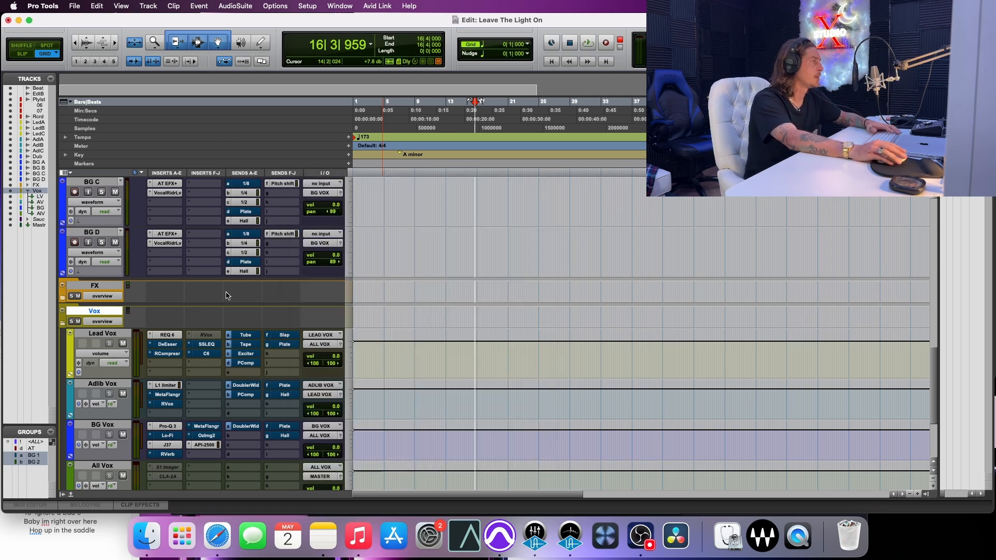
Step: Enable the DeEsser on Lead Vox and set its threshold to -29.9 while the vocal plays, comparing with undo and redo
key("space")
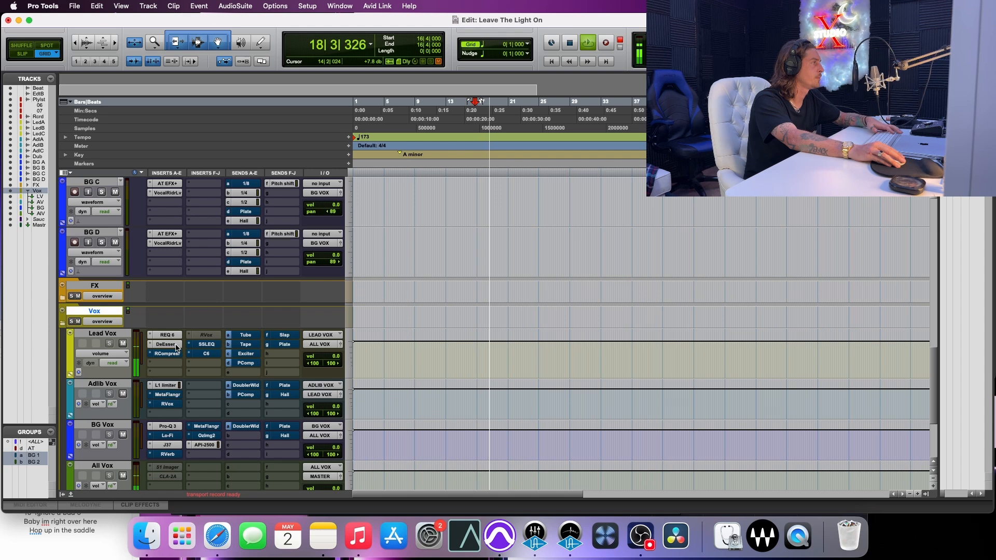
left_click(176, 346)
left_click_drag(367, 283, 375, 288)
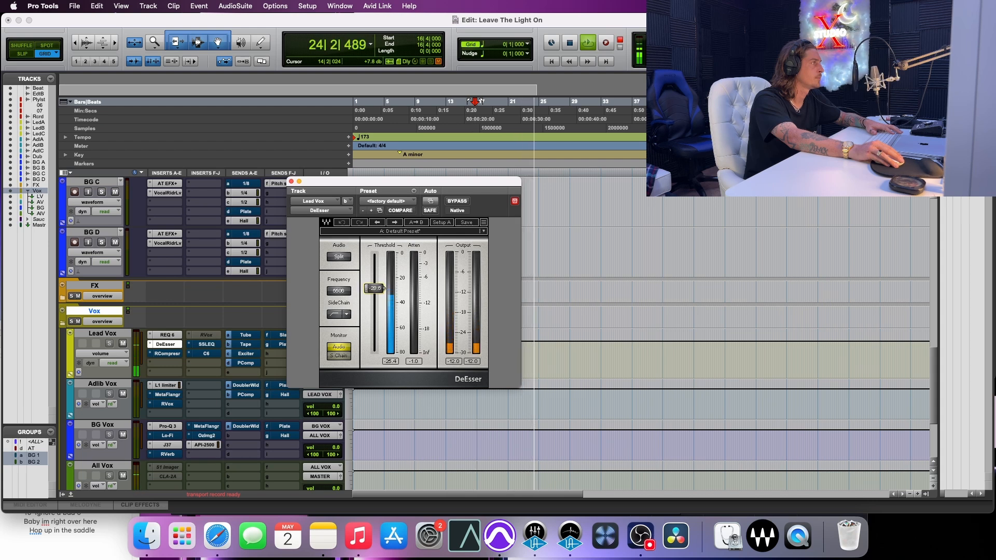
left_click_drag(378, 293, 377, 295)
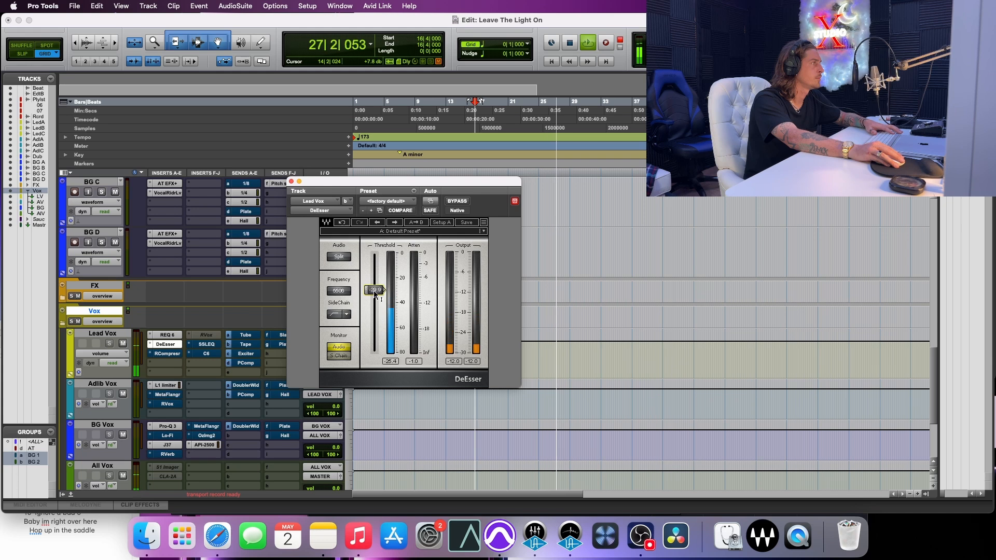
key("space")
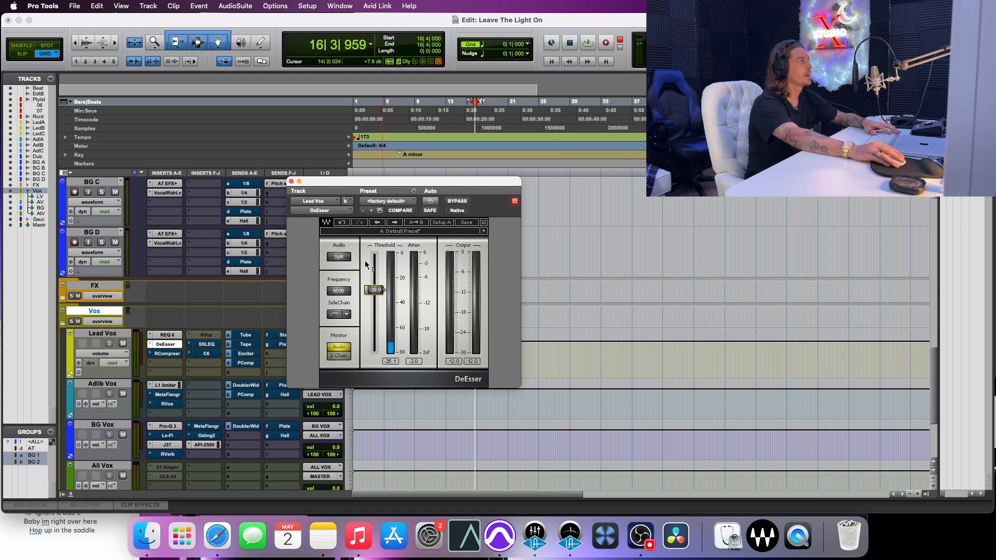
left_click(346, 222)
left_click(359, 222)
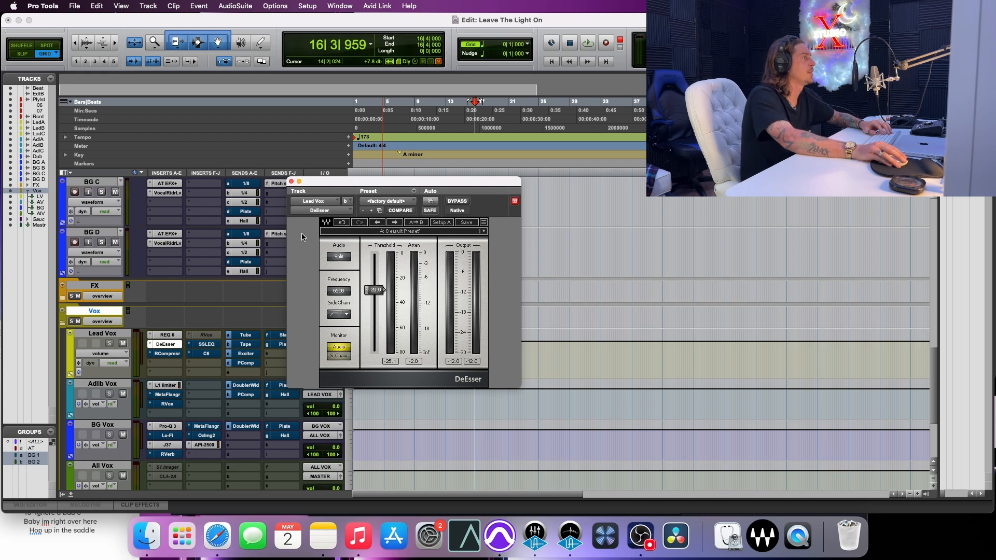
Step: Enable the RCompressor on Lead Vox and set its gain to 7.1 and threshold to -21.4 while the vocal plays
left_click(167, 346)
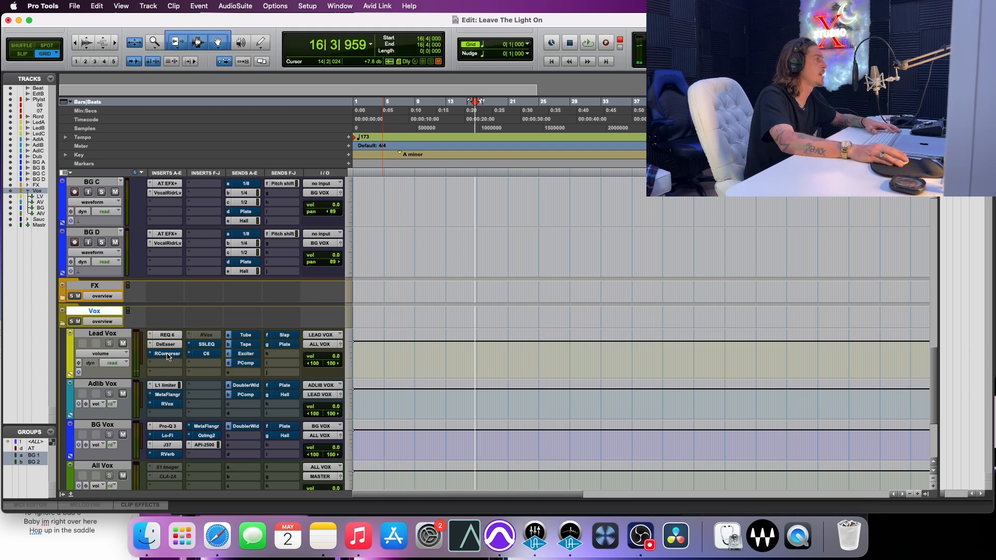
key("space")
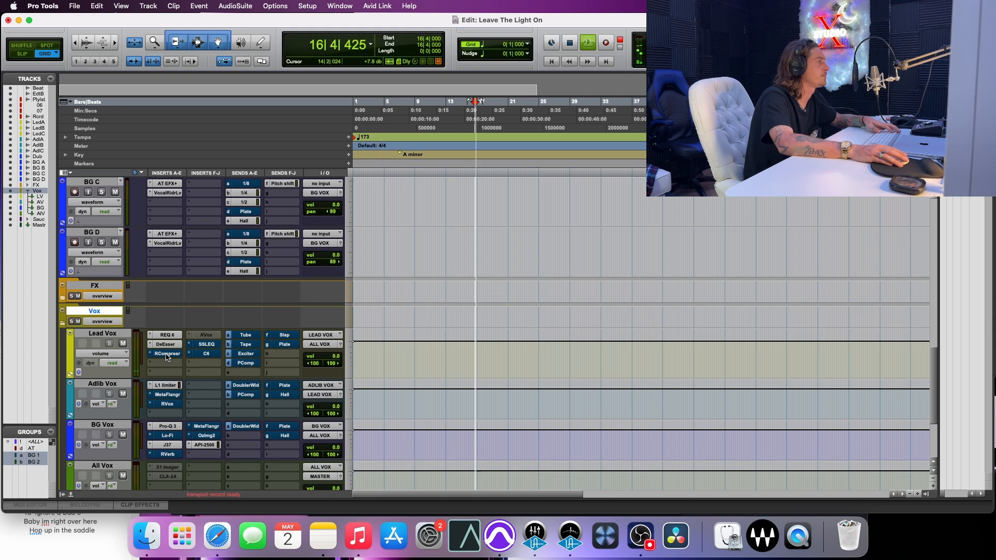
left_click(167, 358)
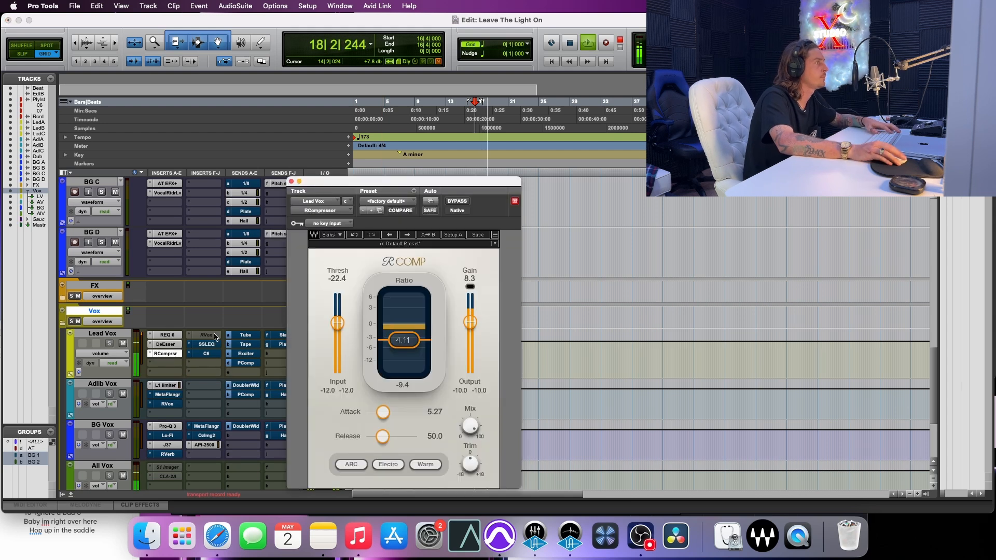
left_click_drag(358, 184, 312, 191)
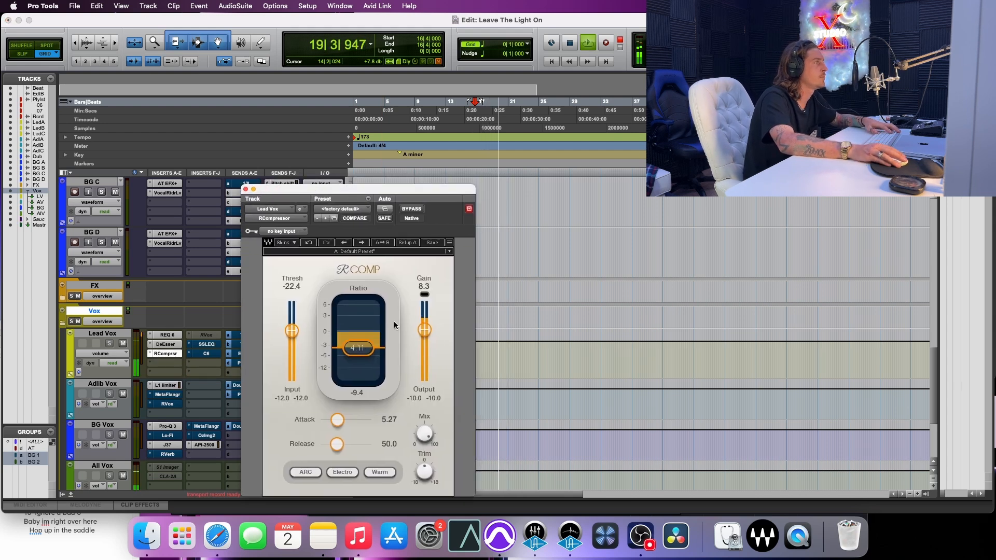
left_click_drag(424, 332, 424, 331)
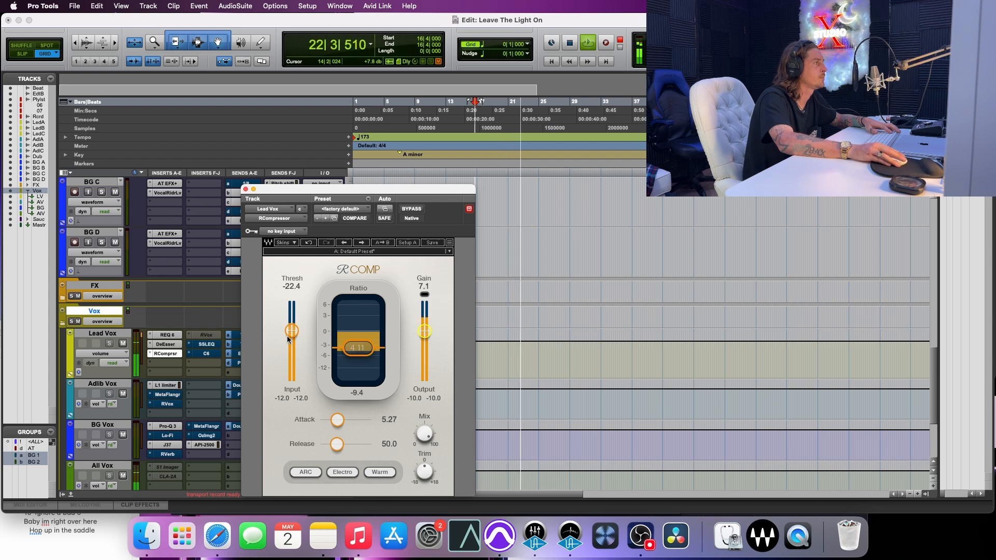
left_click_drag(292, 331, 292, 329)
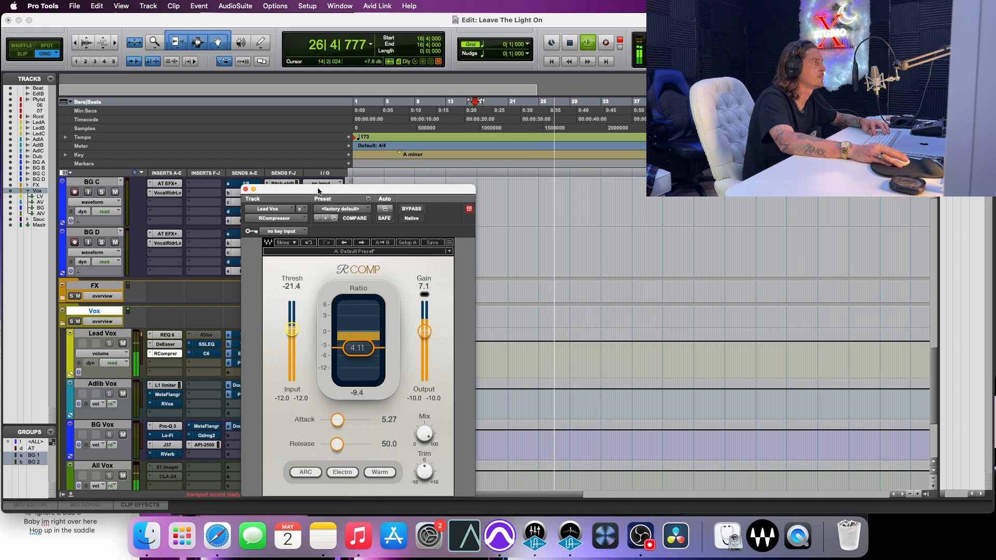
key("space")
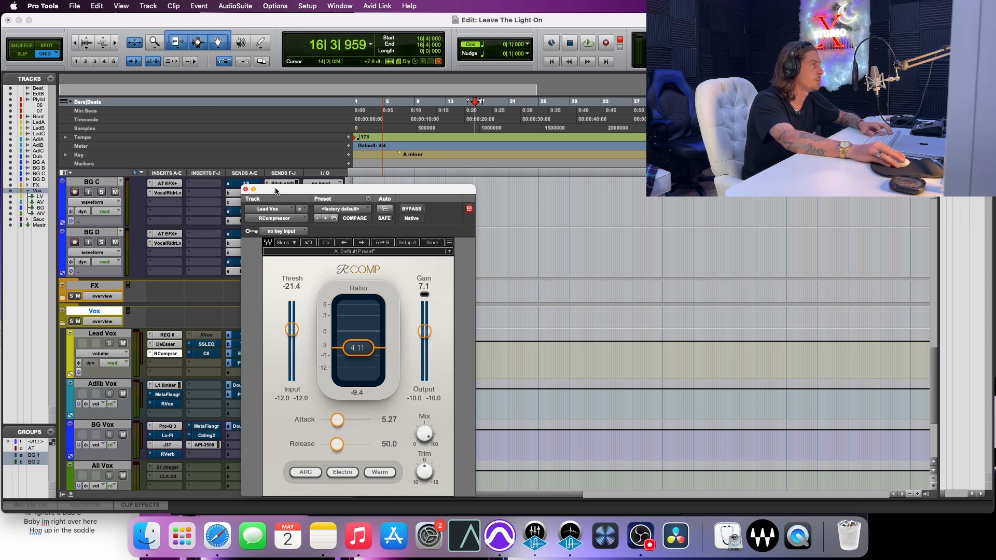
left_click(245, 189)
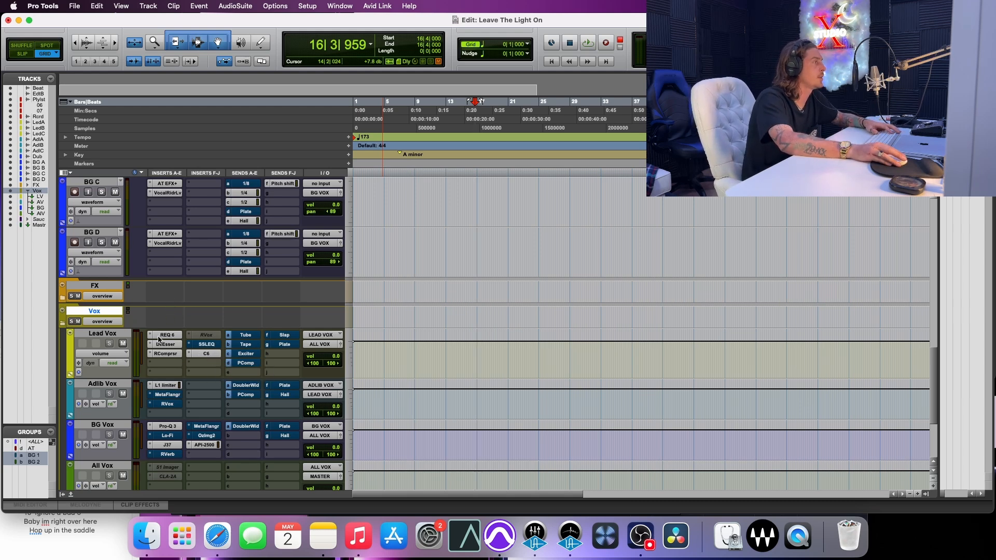
Step: Open the enabled C6 on Lead Vox and compare the playing vocal with the plug-in bypassed and active
left_click(210, 354)
key("space")
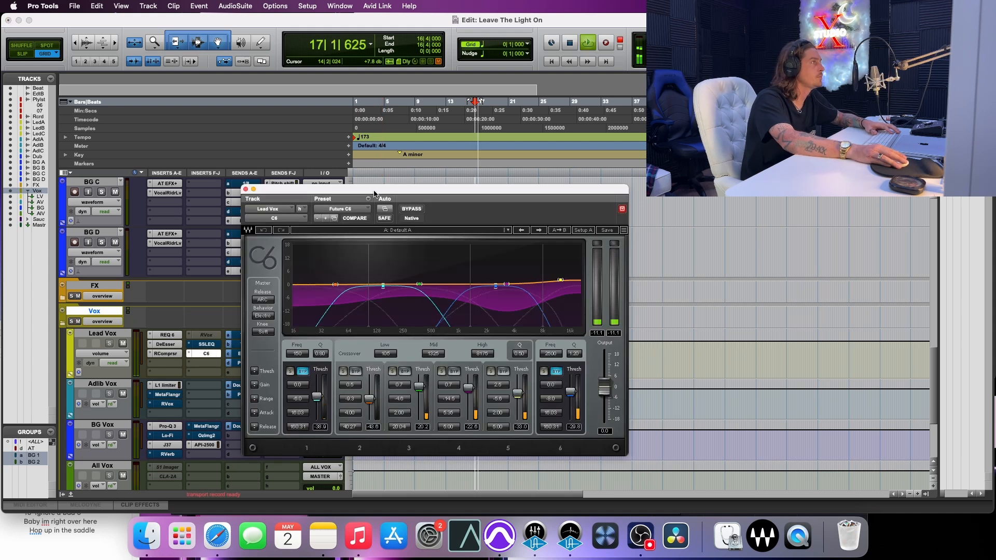
left_click(410, 209)
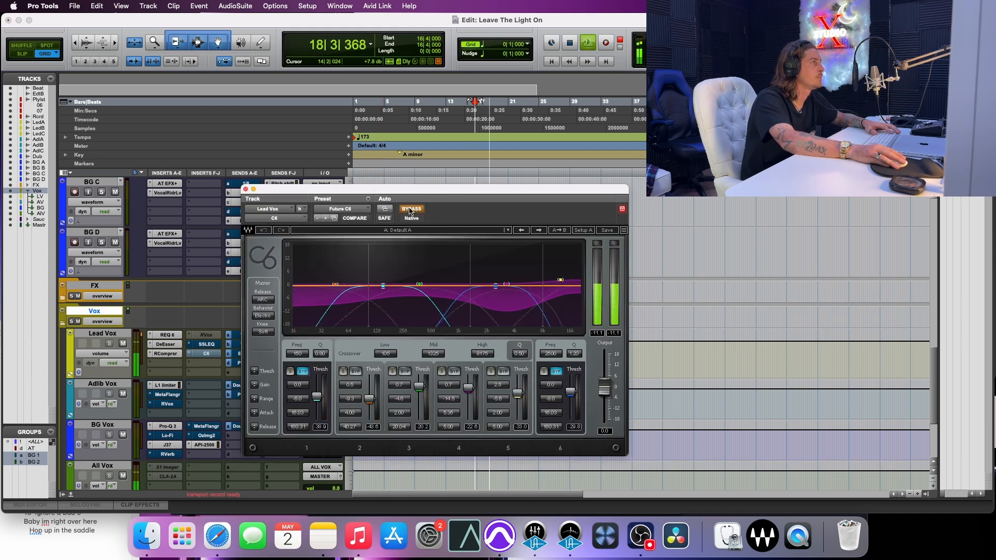
left_click(409, 209)
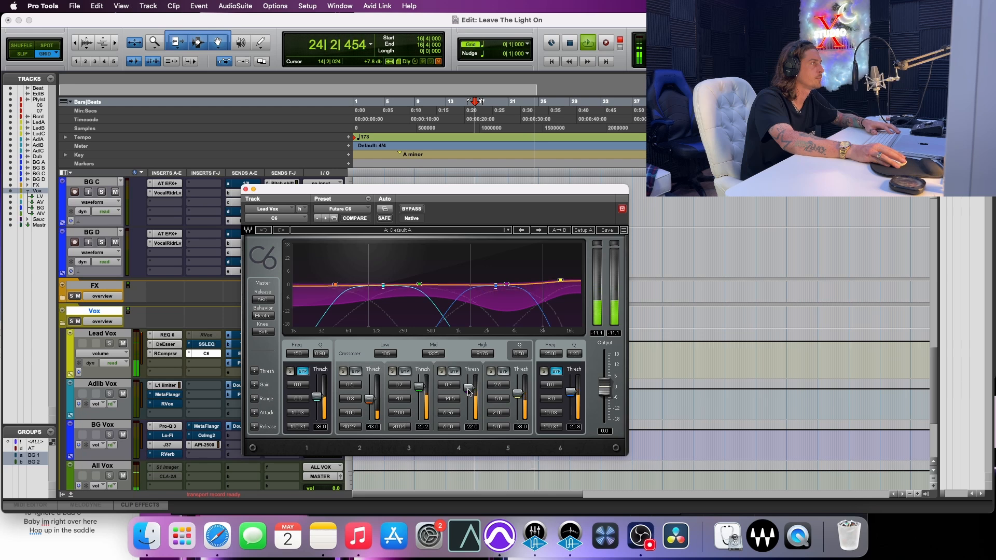
key("space")
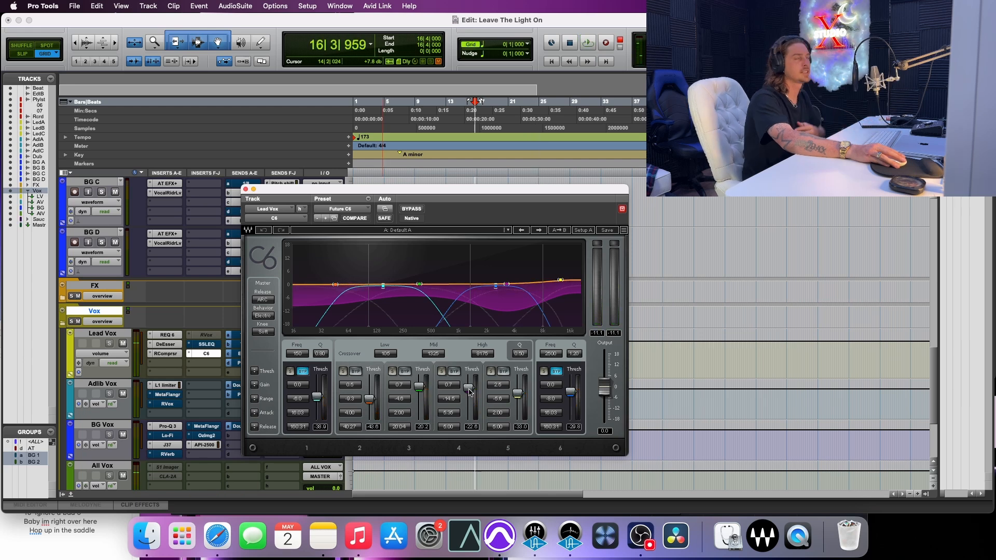
left_click(411, 210)
key("space")
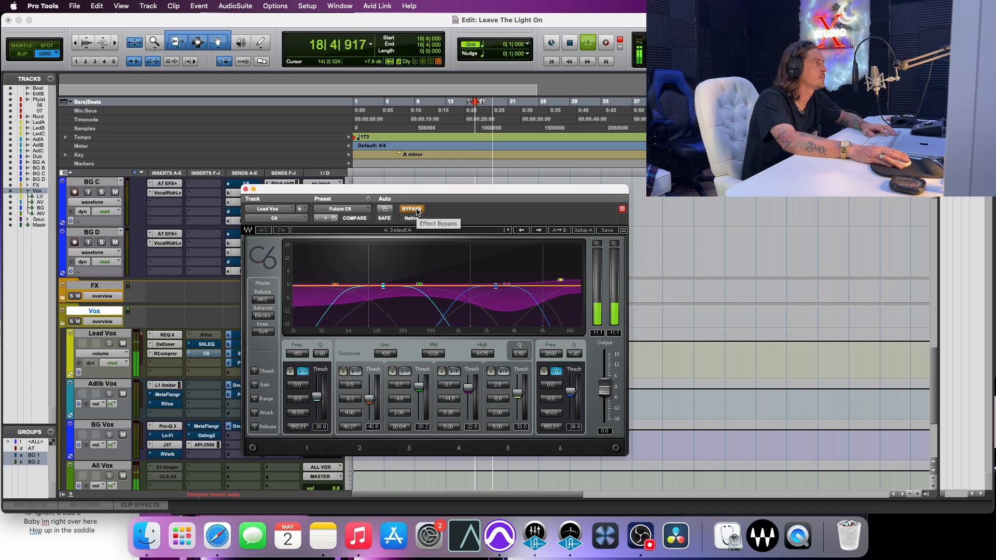
left_click(411, 210)
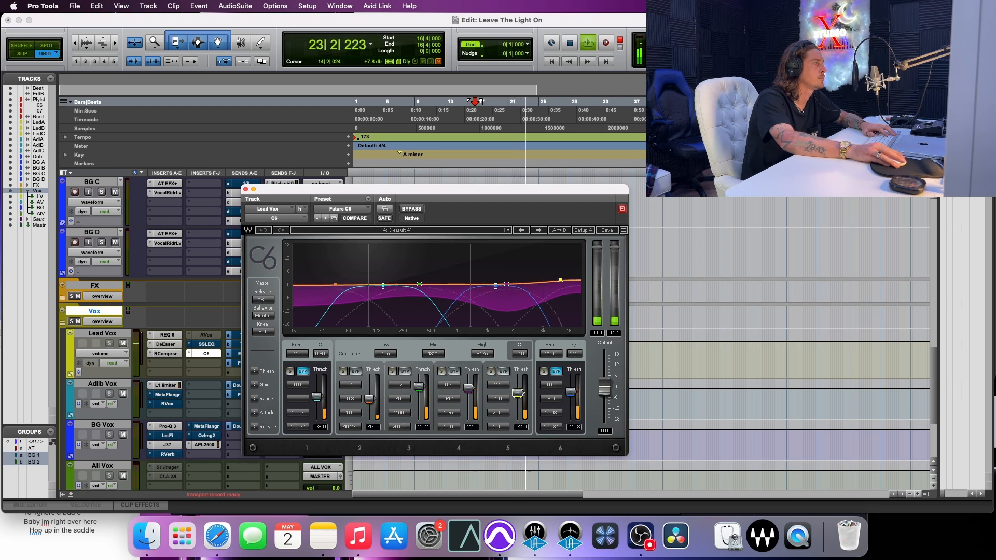
Step: Set the C6 thresholds to -21.1 on band 3, -20.0 on band 4 and -30.2 on band 5 while the vocal plays
left_click_drag(518, 394, 469, 386)
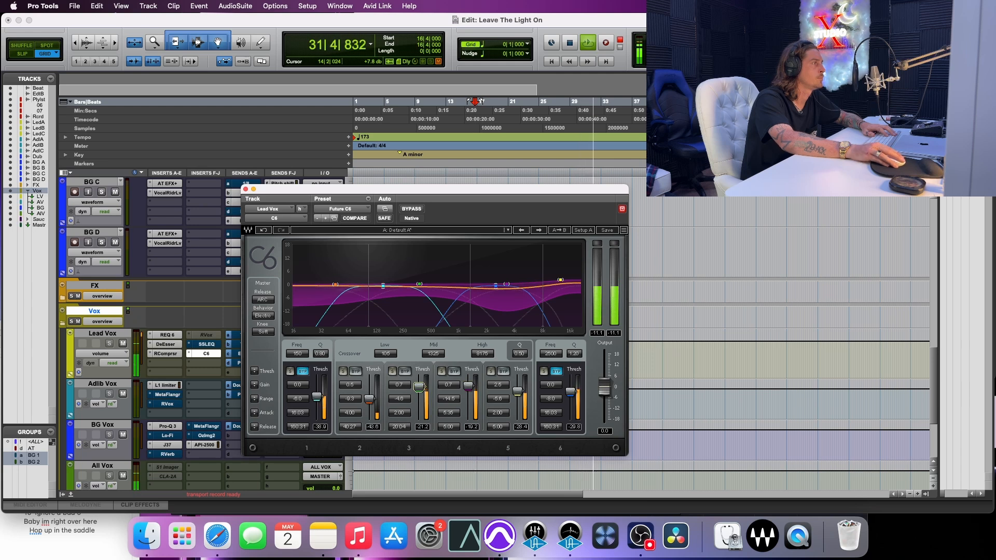
key("space")
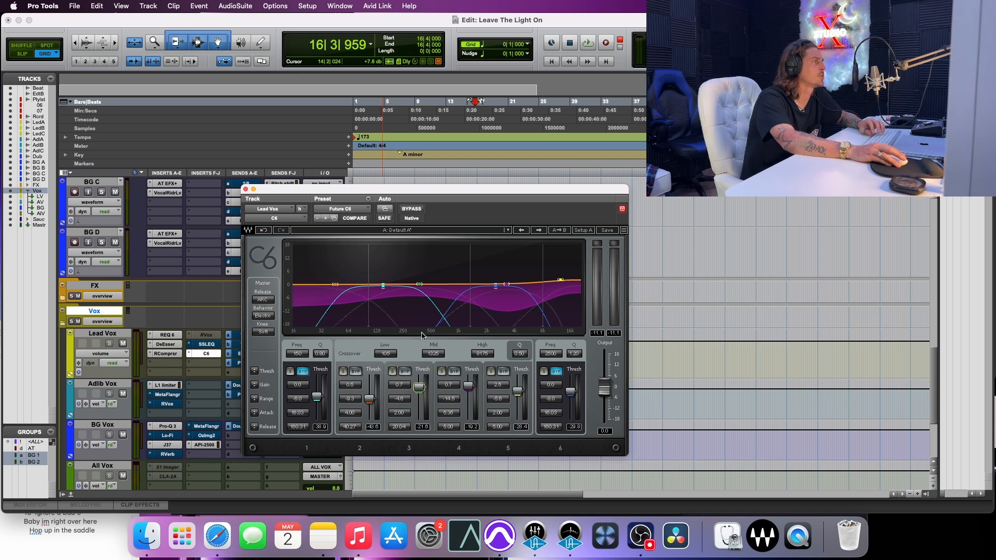
key("space")
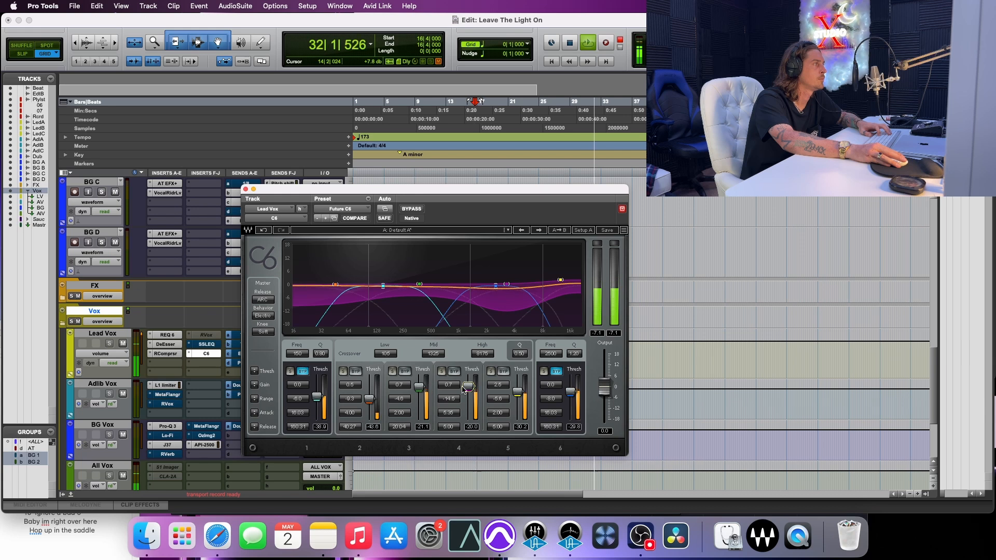
key("space")
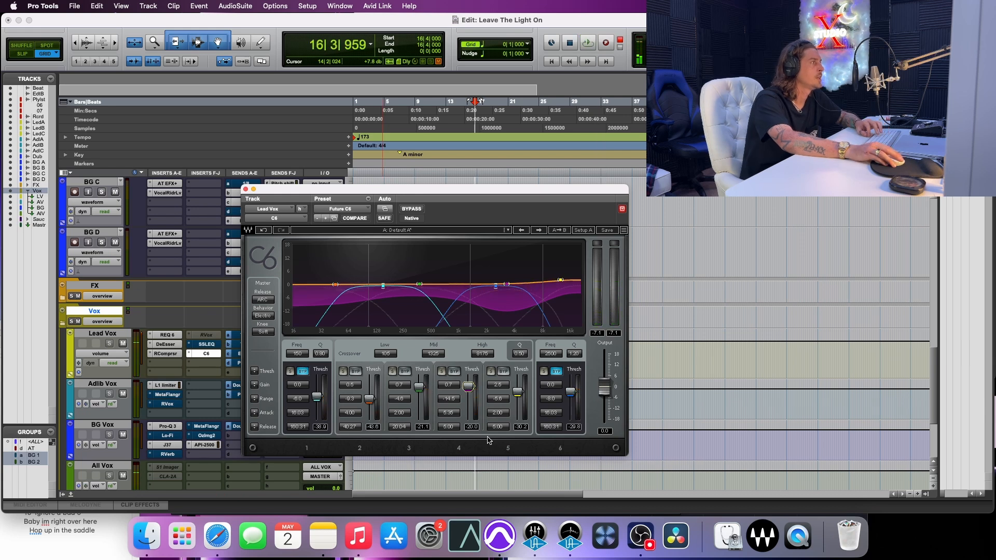
left_click(246, 190)
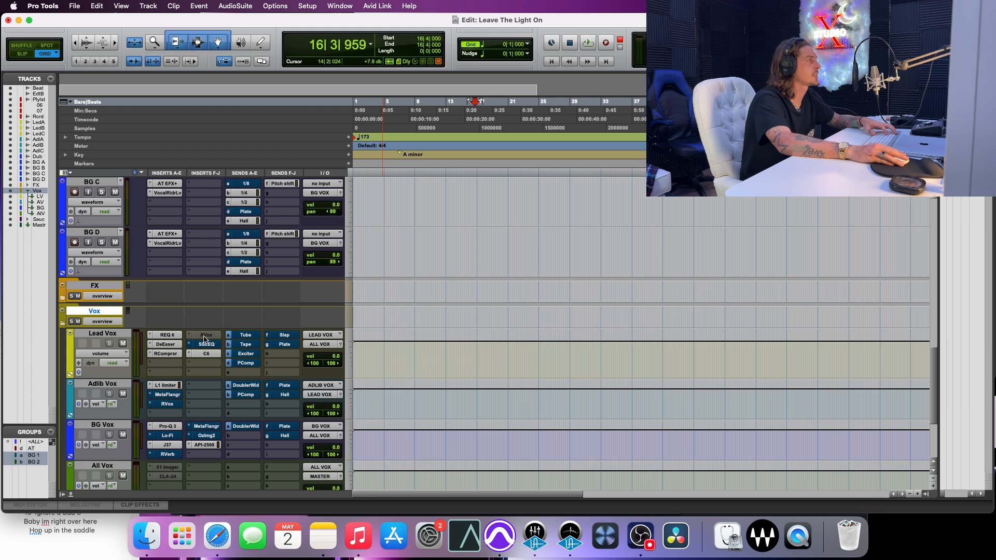
Step: Make the inactive RVox insert on Lead Vox active and lower its compression and gain together to -9.1 while the vocal plays
right_click(202, 344)
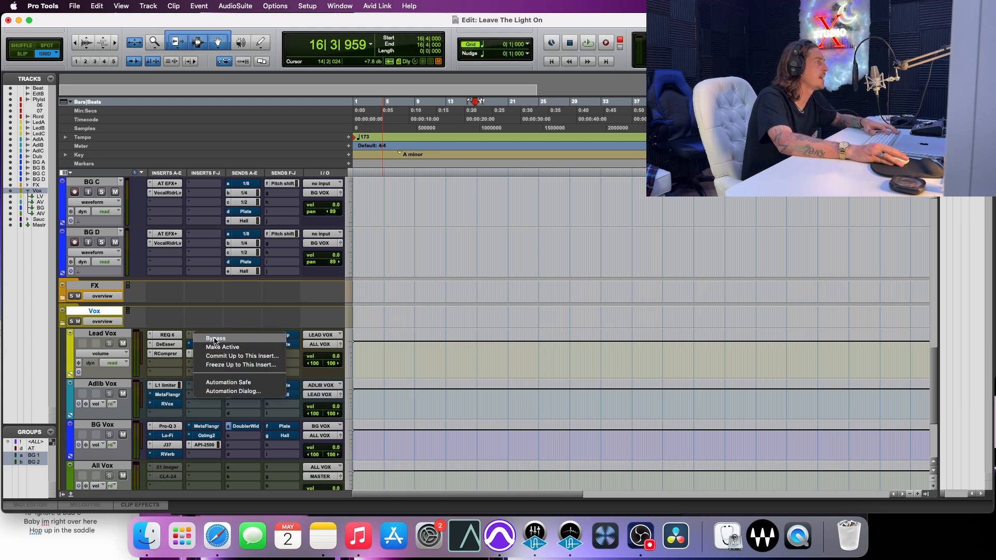
left_click(217, 350)
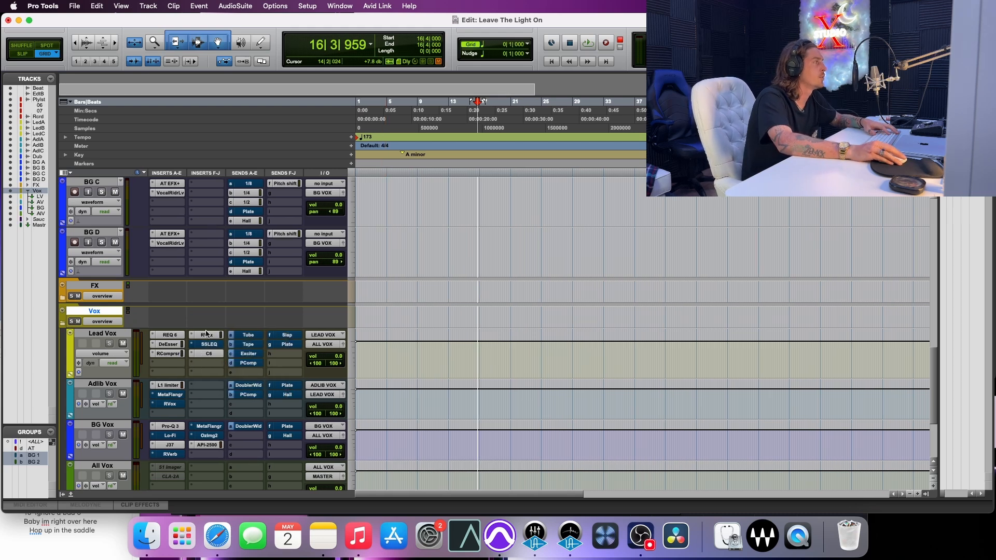
left_click(207, 336)
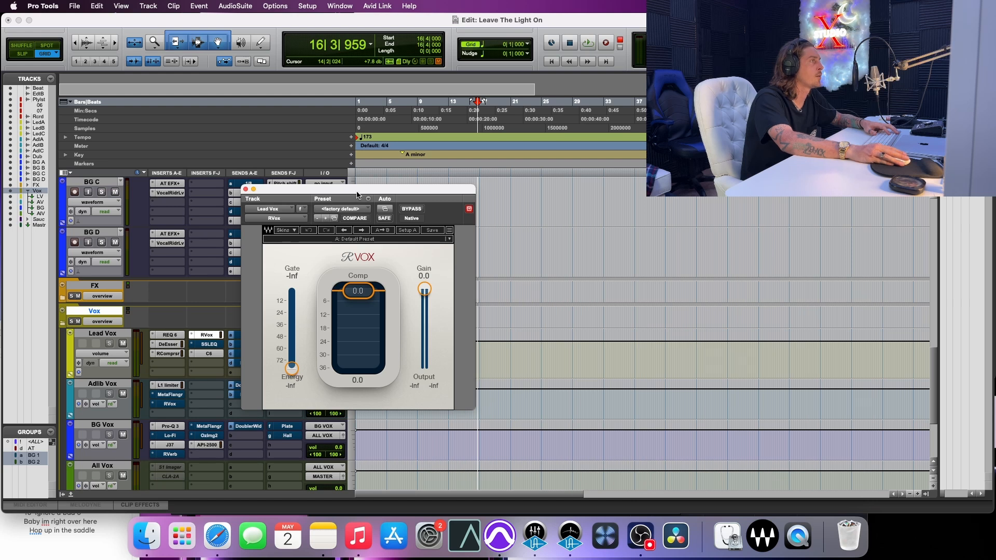
left_click_drag(360, 196, 458, 263)
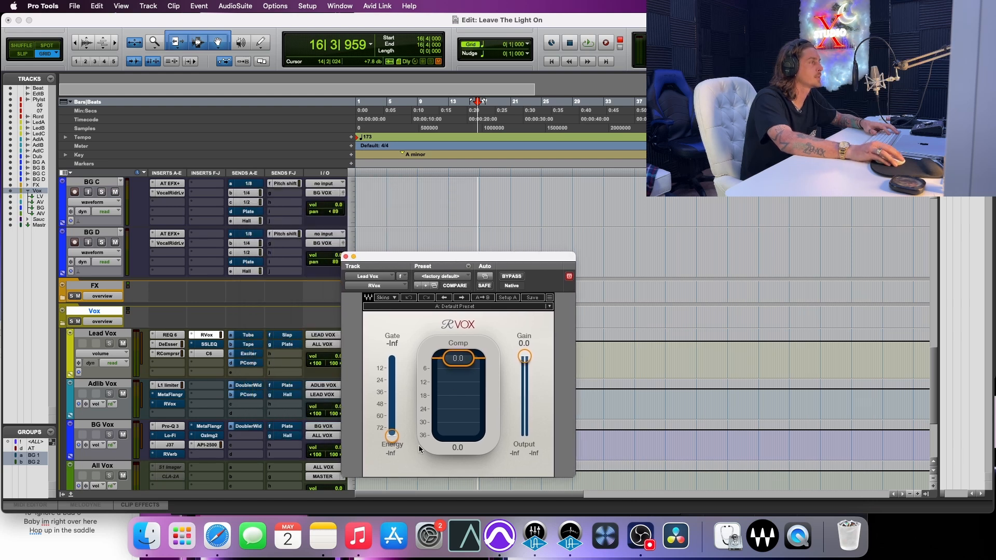
key("space")
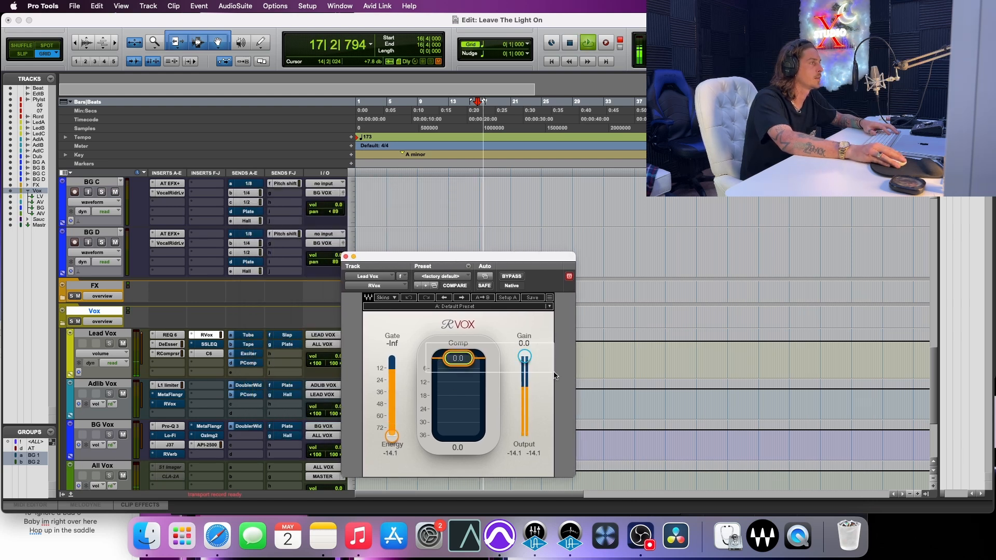
left_click_drag(459, 366, 457, 376)
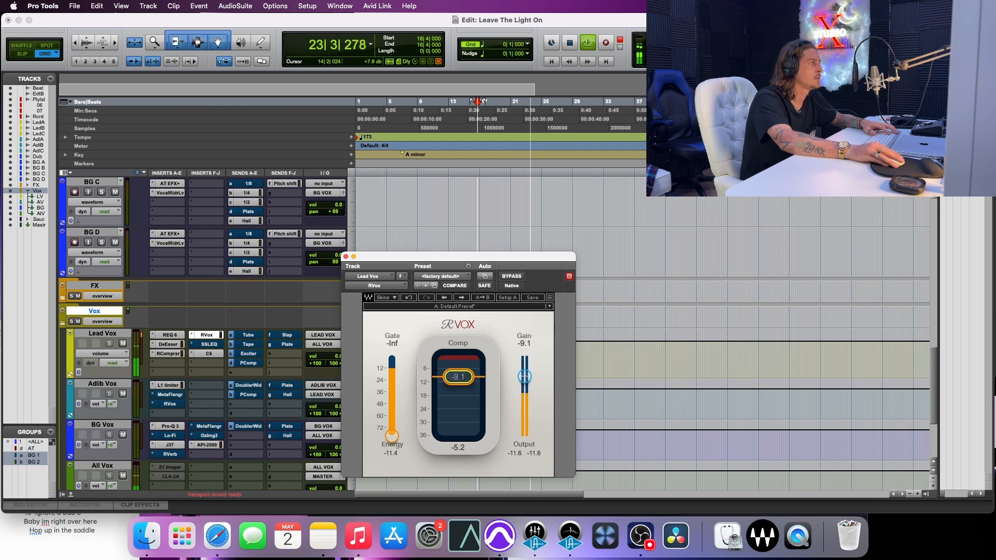
Step: Raise the RVox gain to -6.7, comparing the playing vocal with the plug-in bypassed and active to match the level
left_click(509, 278)
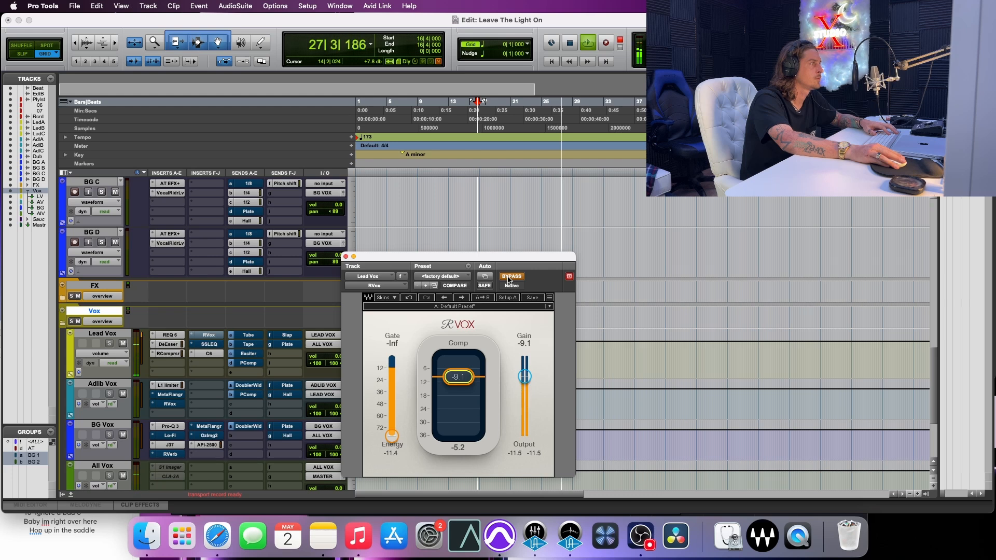
left_click(509, 278)
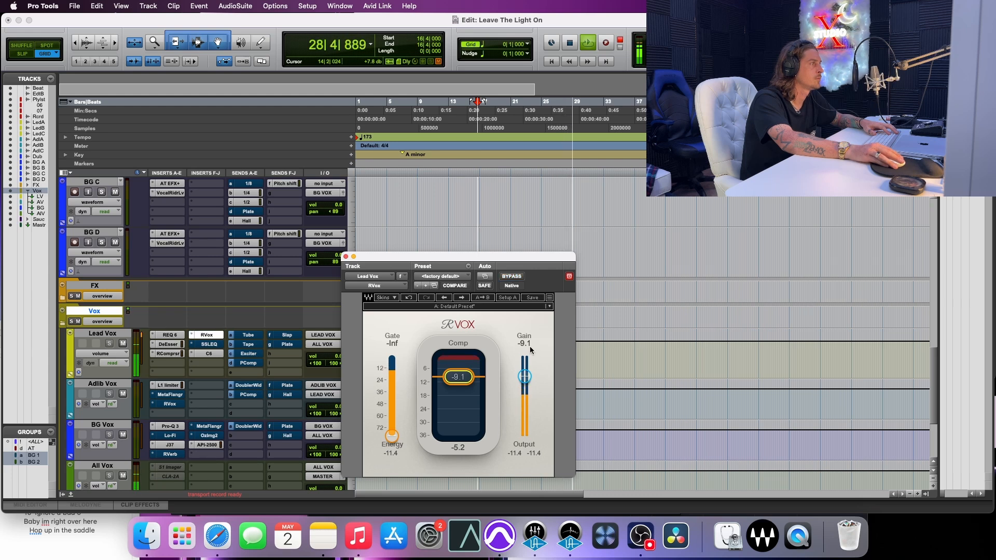
left_click_drag(524, 376, 524, 373)
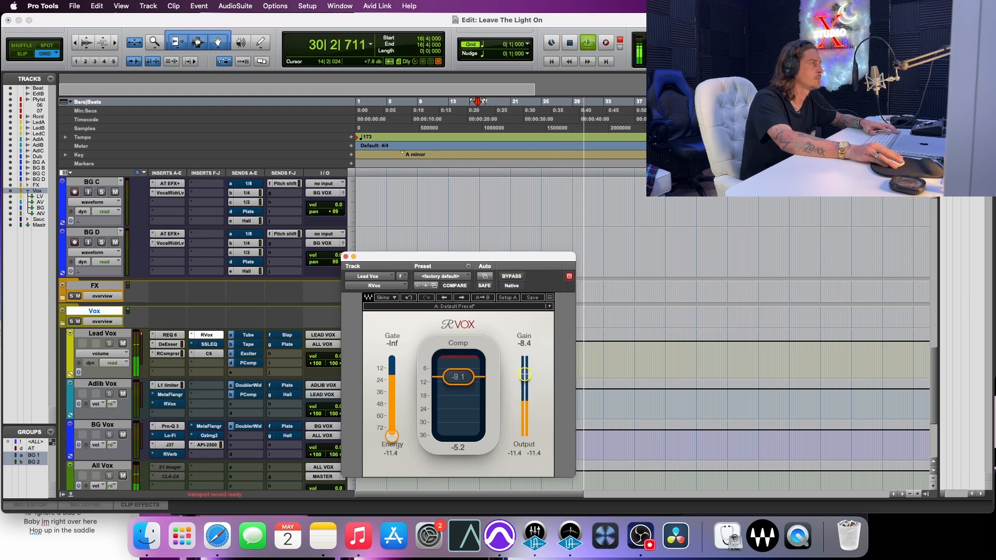
left_click(509, 279)
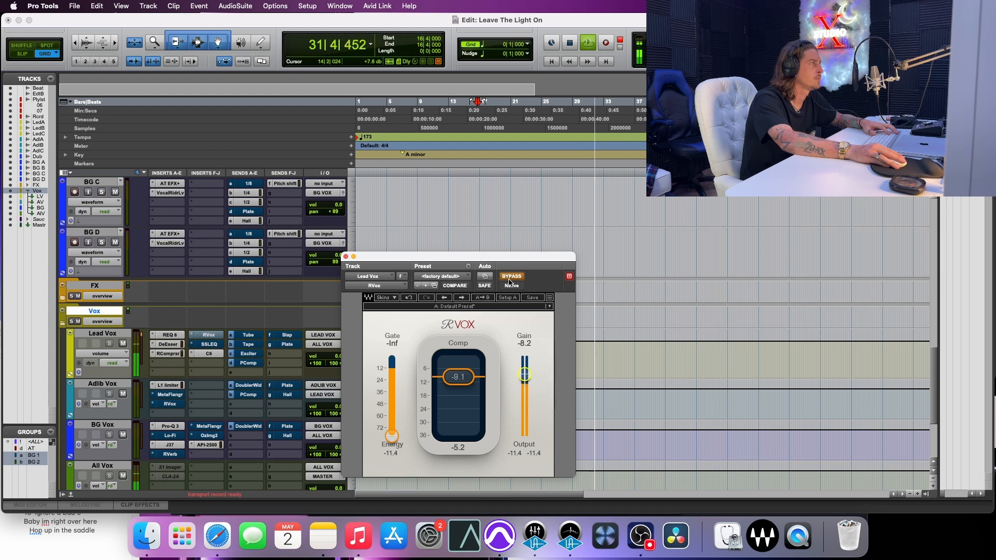
left_click(510, 282)
key("space")
key("space")
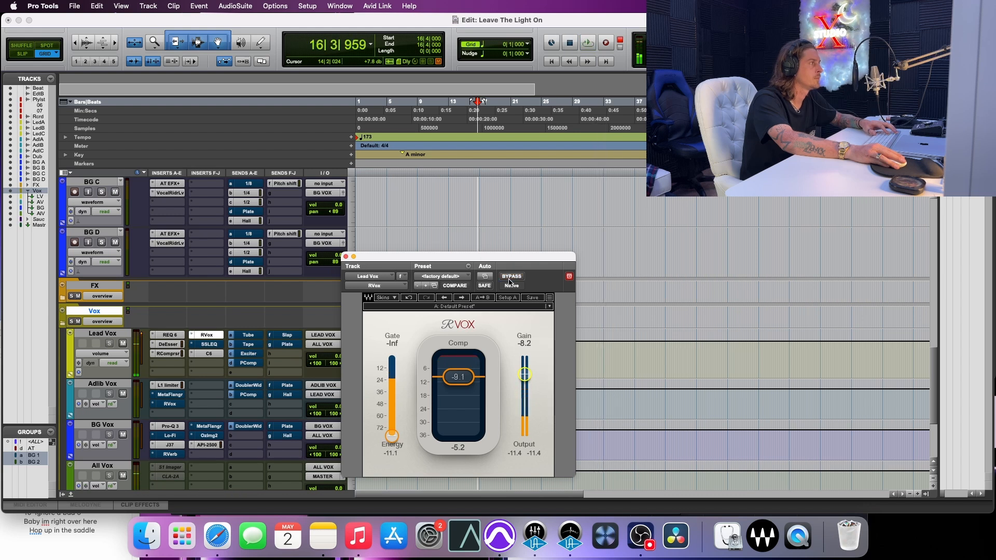
left_click_drag(525, 375, 524, 373)
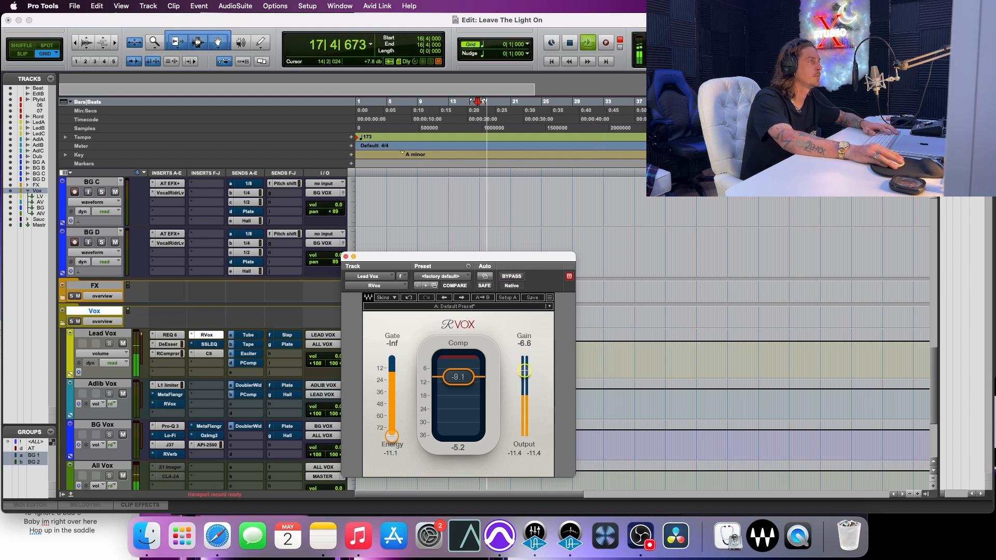
left_click(509, 279)
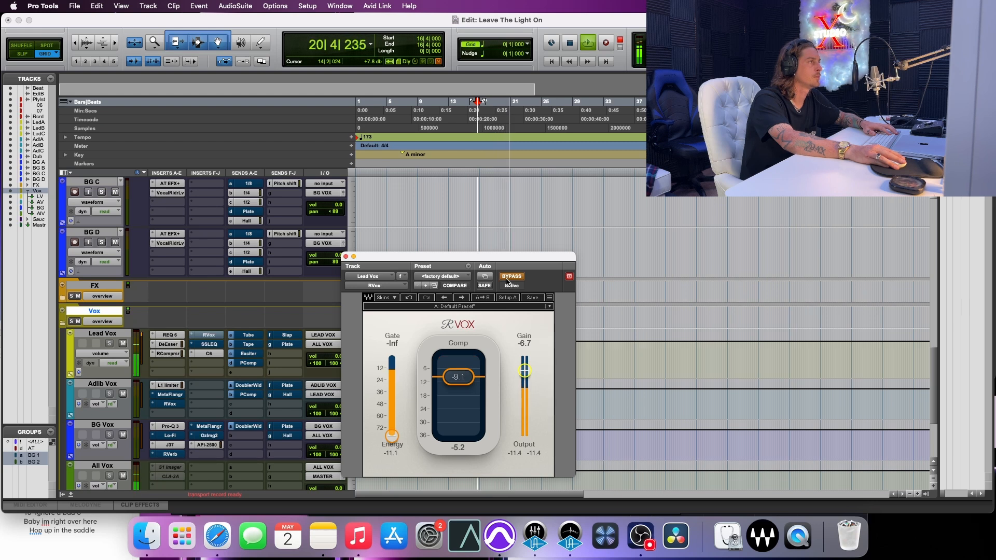
left_click(509, 279)
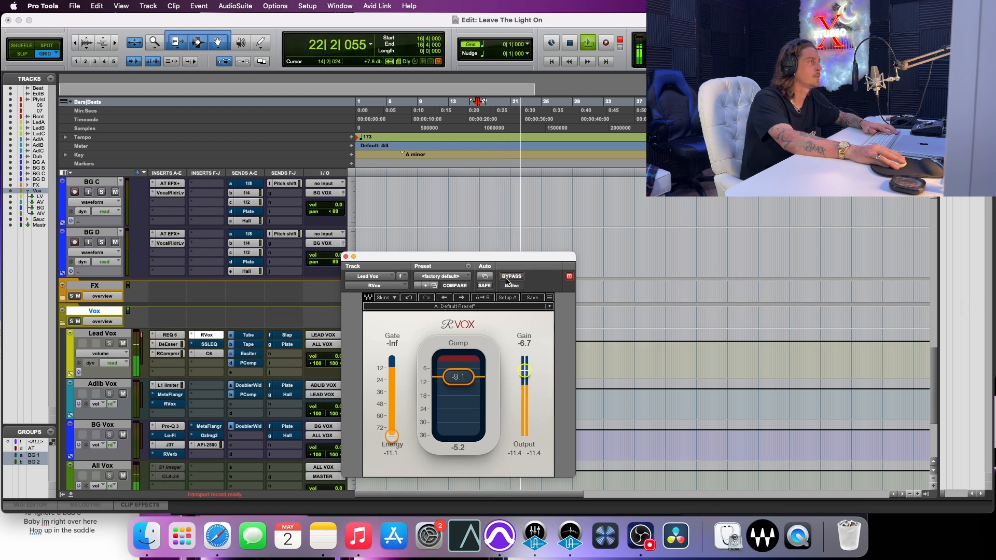
key("space")
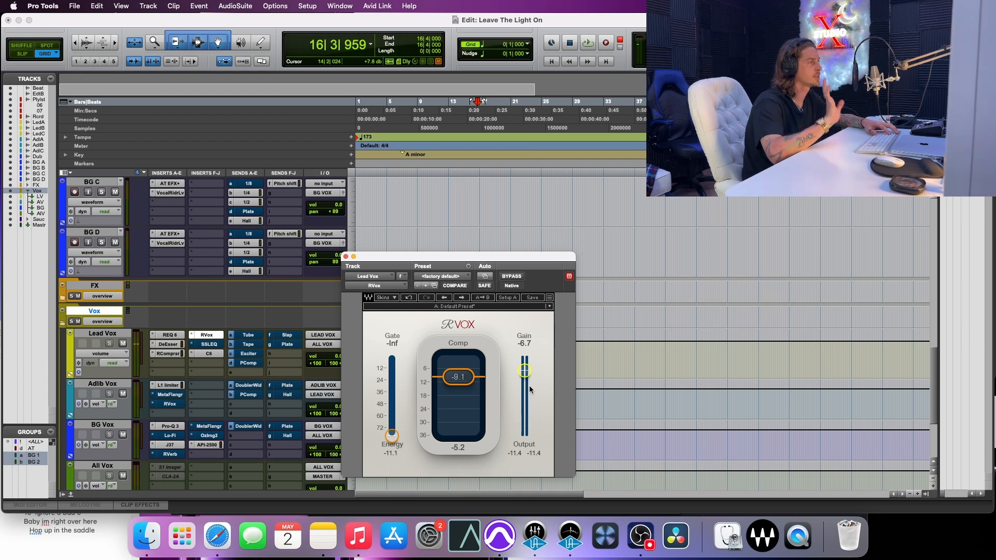
Step: Open the SSLEQ on Lead Vox and lower its LF gain while the vocal plays
left_click(208, 345)
left_click_drag(408, 260, 388, 304)
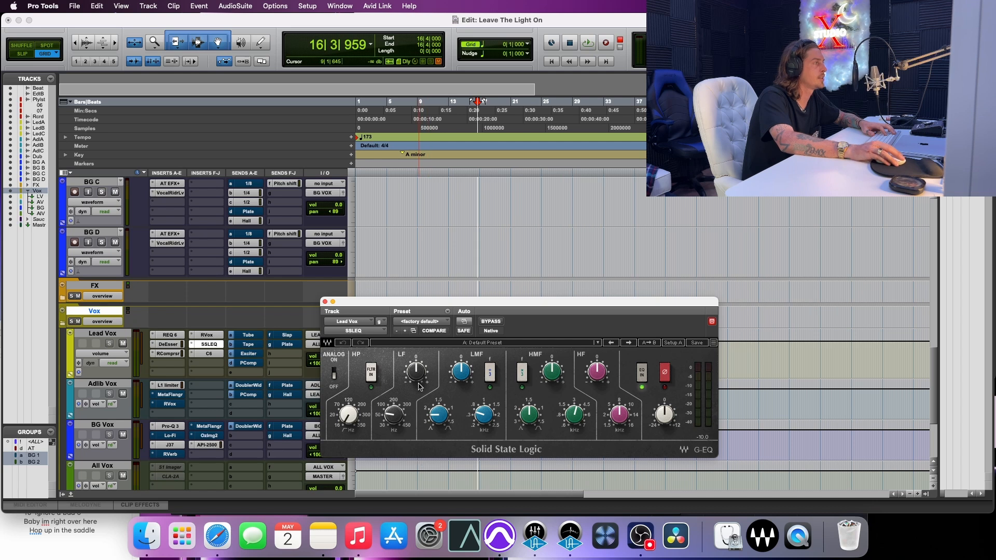
key("space")
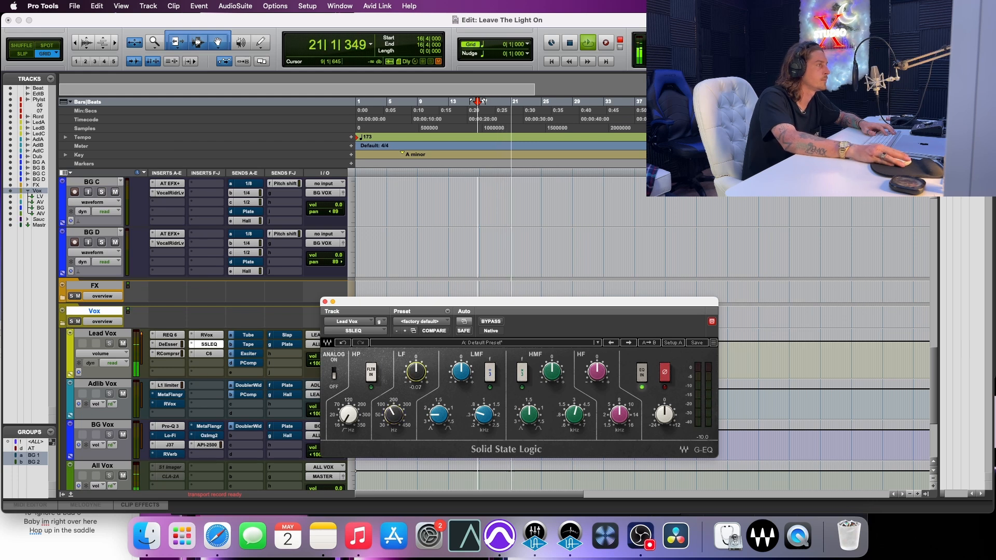
left_click_drag(424, 365, 424, 376)
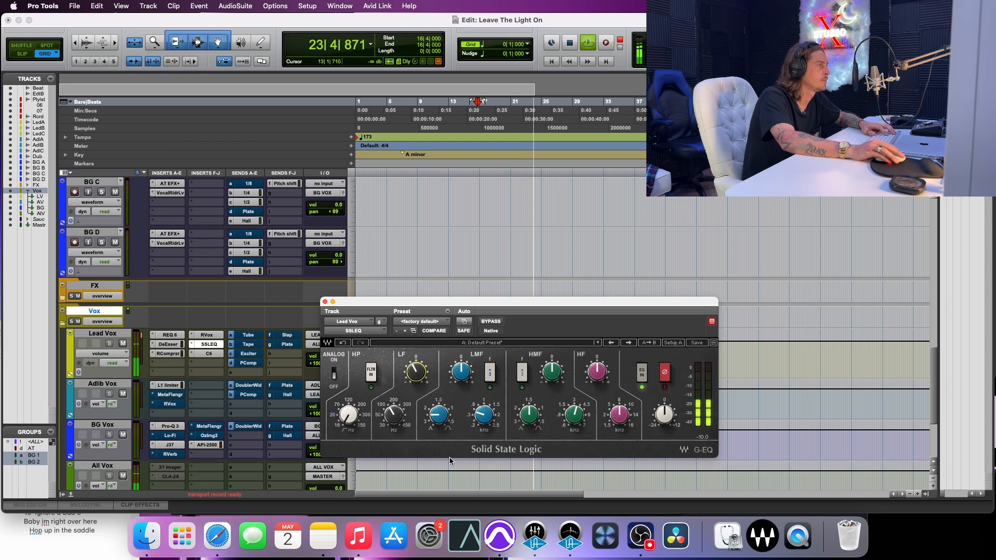
Step: Adjust the SSLEQ's LMF Q and cut the LMF gain to -2.04 while the vocal plays
mouse_move(439, 415)
left_mouse_down()
mouse_move(439, 402)
mouse_move(439, 413)
left_mouse_up()
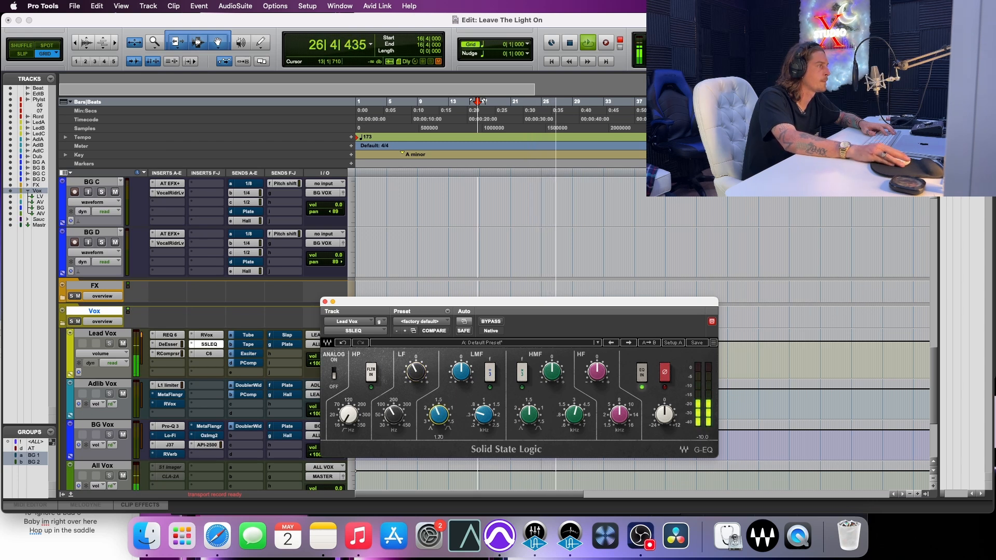
left_click_drag(439, 412, 438, 409)
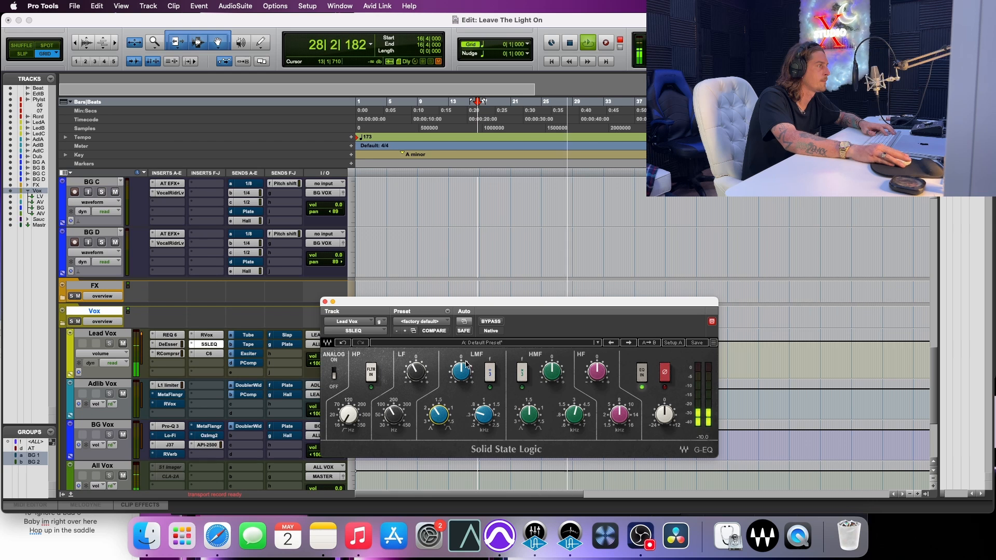
left_click_drag(461, 371, 461, 377)
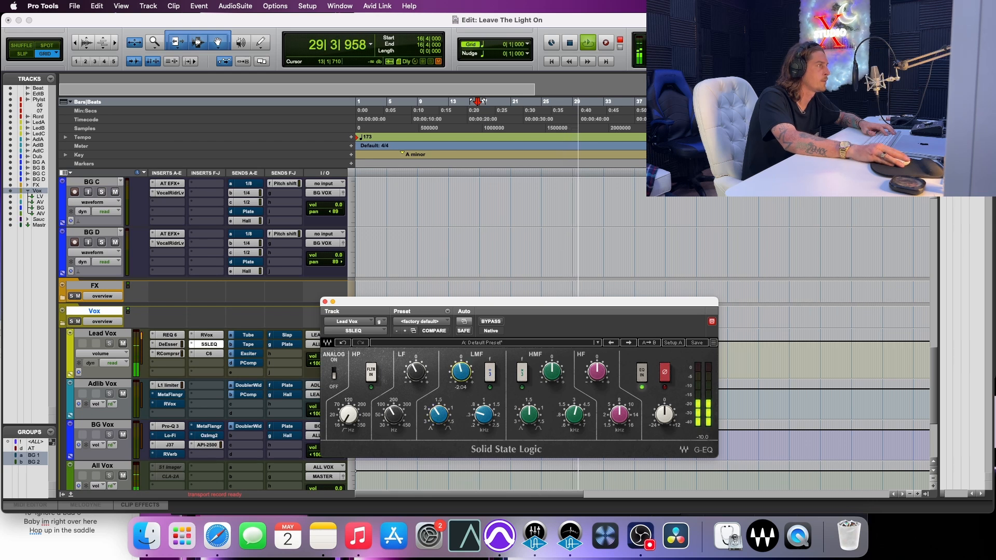
Step: Set the HMF Q to 1.55, restart playback and retune the LMF frequency on the SSLEQ
left_click(529, 415)
left_click_drag(529, 415, 529, 423)
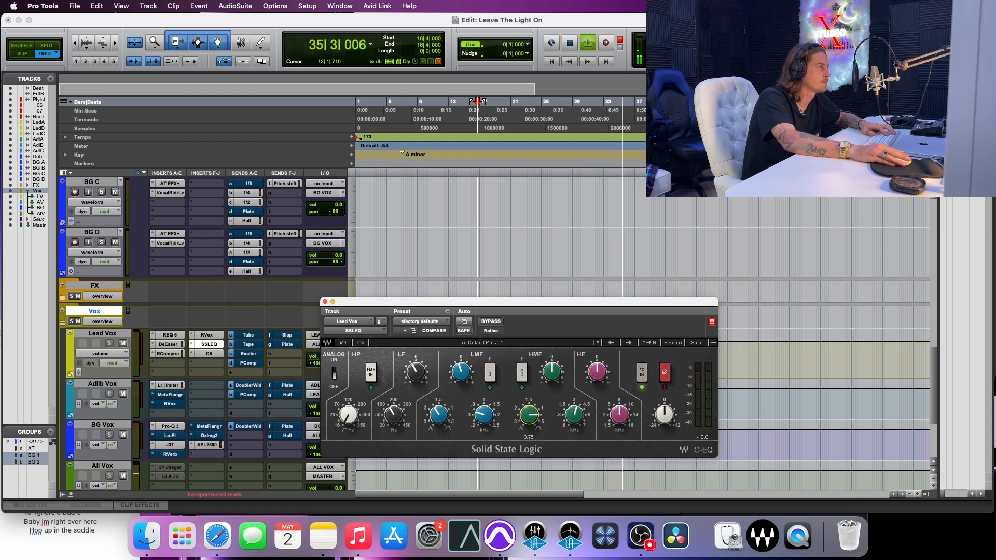
left_click_drag(529, 422, 529, 415)
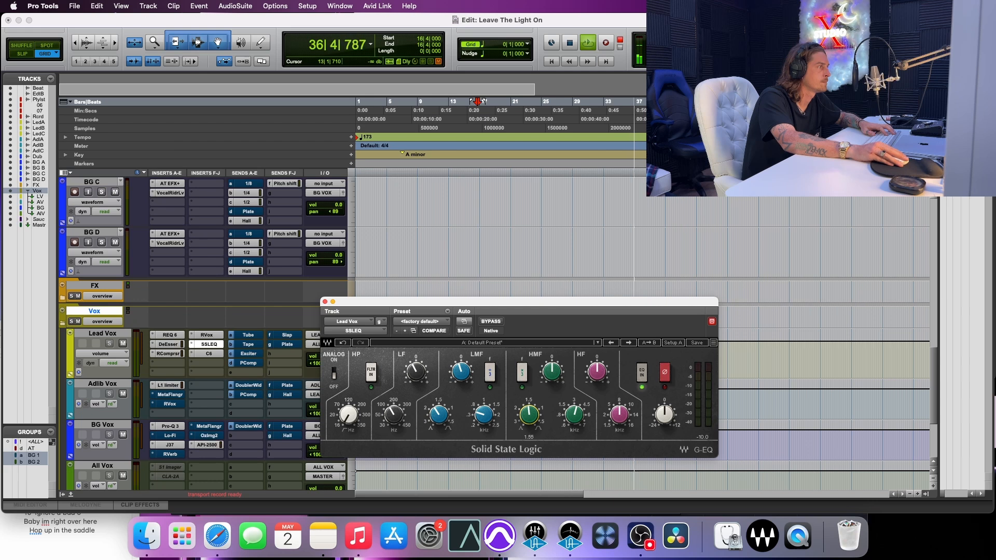
key("space")
key("space")
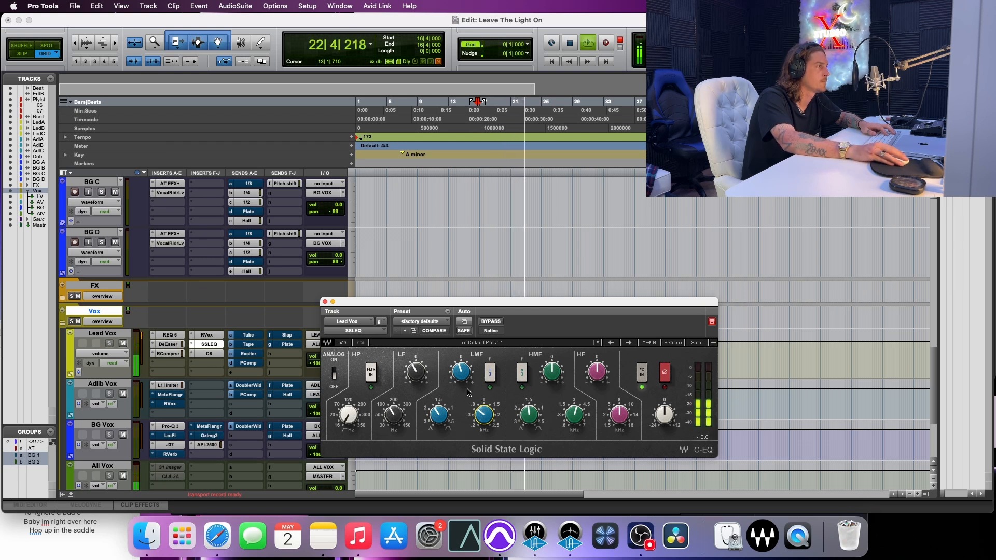
mouse_move(440, 423)
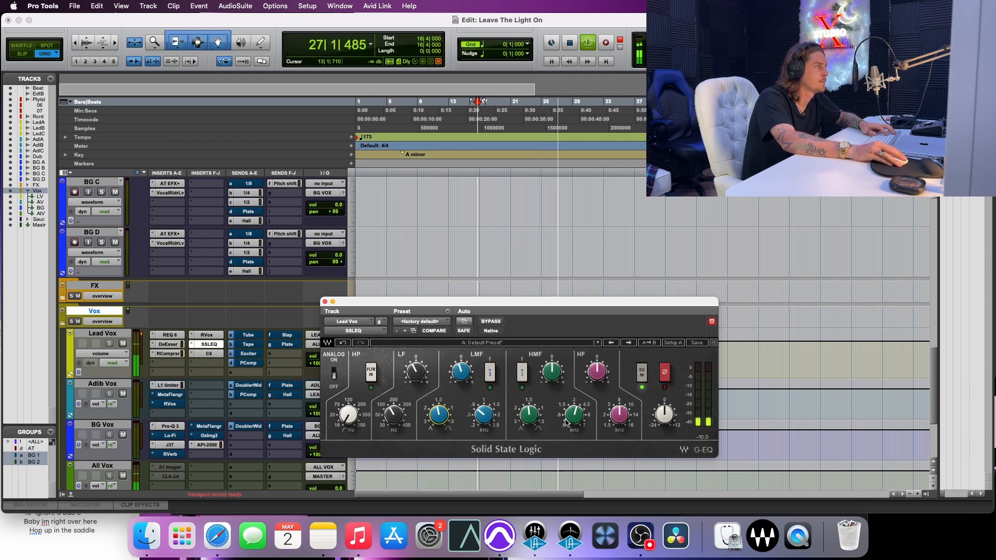
Step: Lower the HMF frequency and boost the HMF gain to 2.44 while the vocal plays
mouse_move(574, 415)
left_click_drag(574, 415, 574, 421)
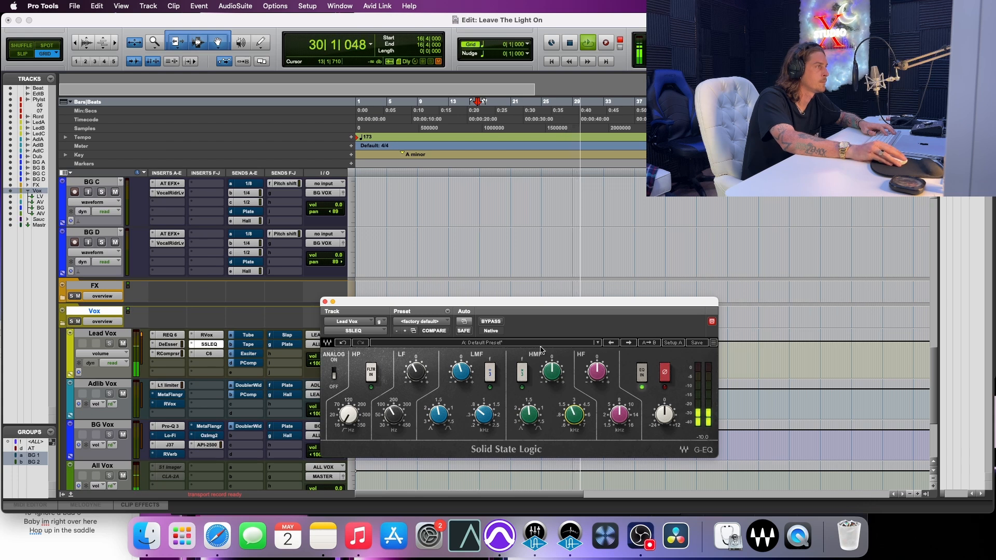
mouse_move(551, 383)
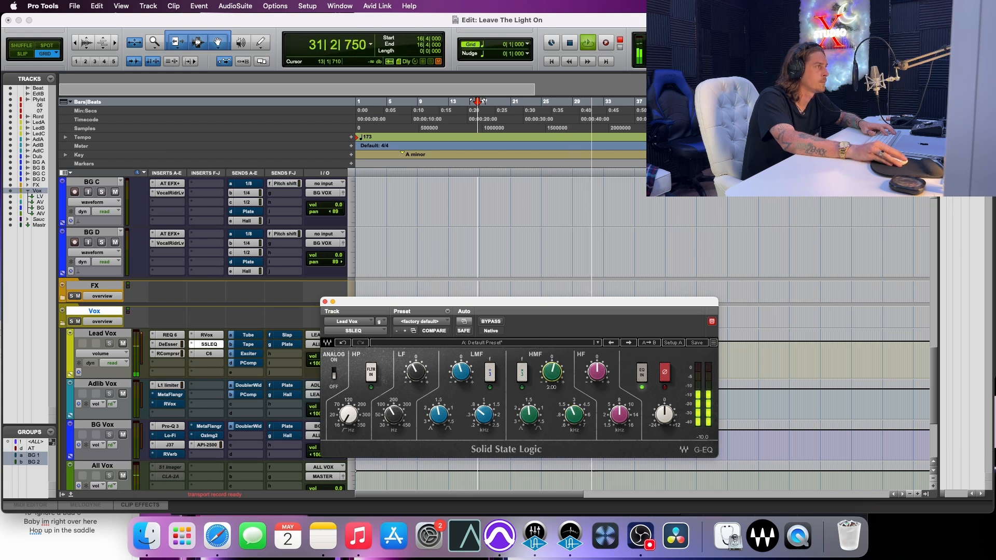
left_click_drag(552, 383, 552, 377)
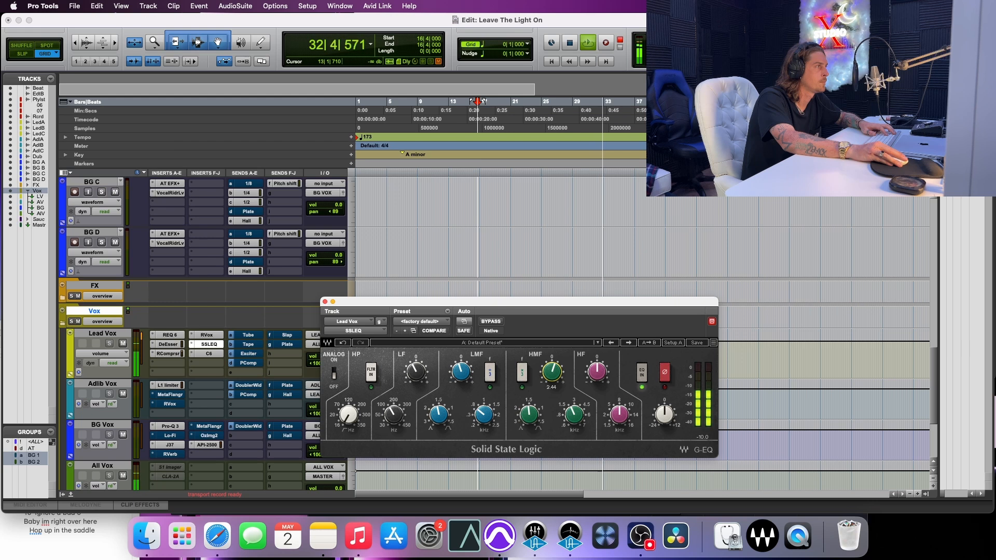
Step: Restart playback, set the SSLEQ's HF frequency to 14.55 kHz and boost the HF gain slightly
key("space")
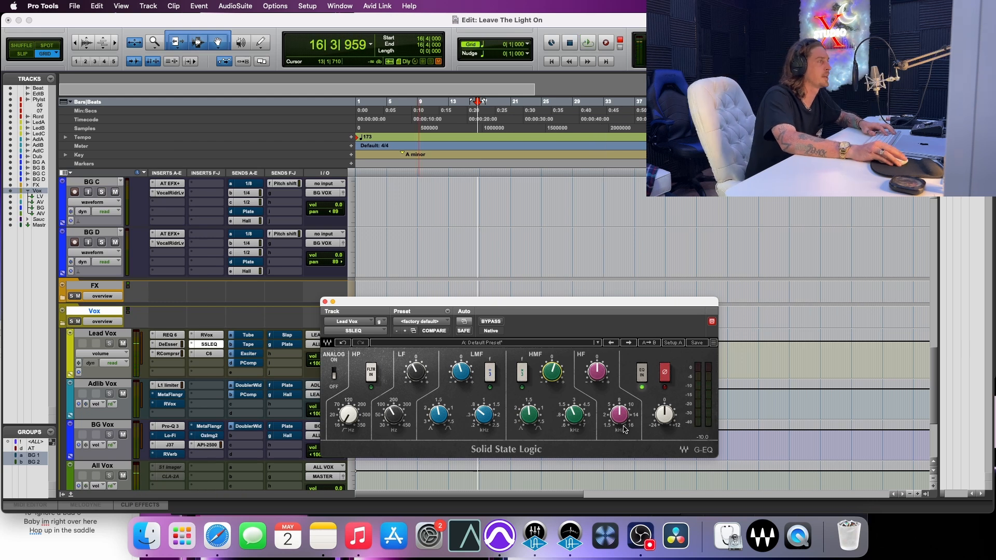
key("space")
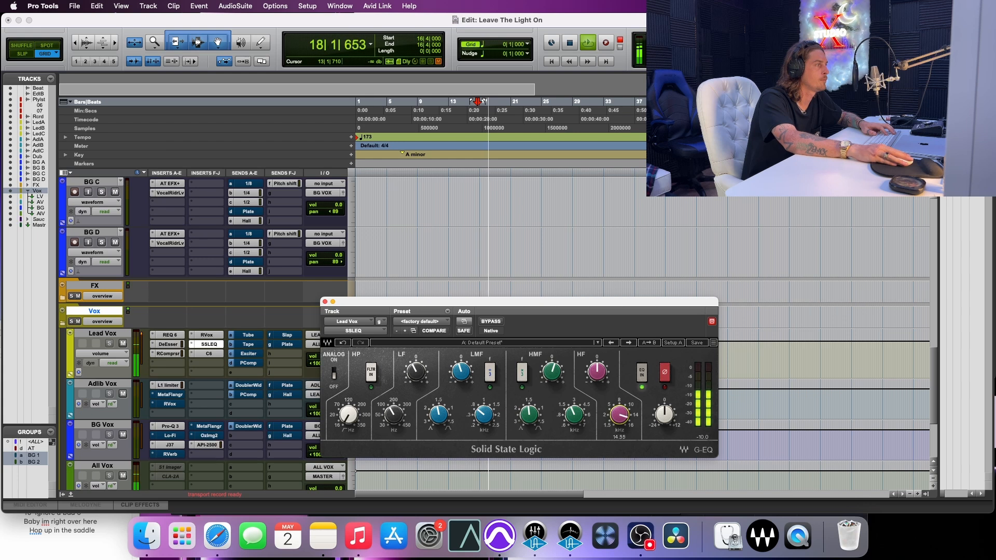
left_click_drag(597, 372, 596, 368)
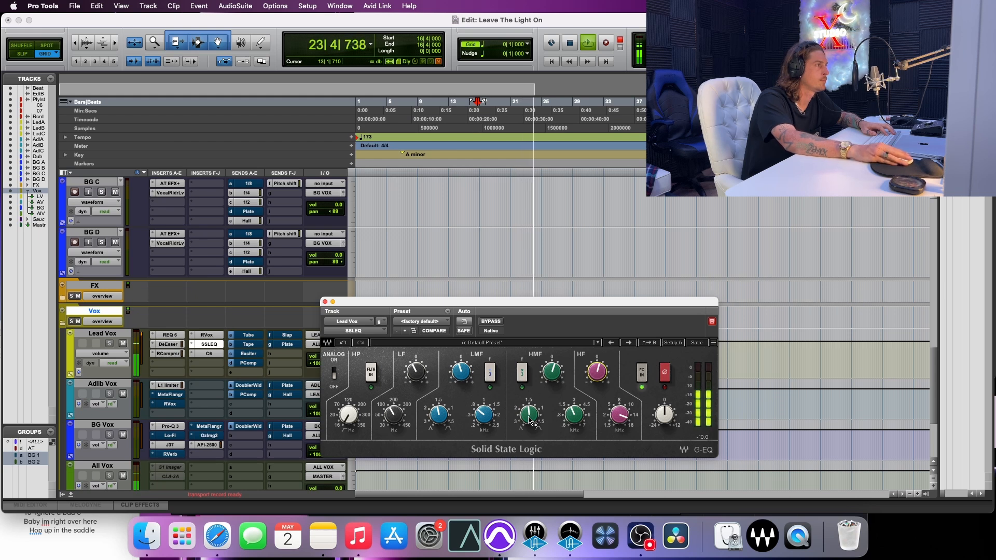
Step: Lower the HMF Q while the vocal plays, stop playback and close the SSLEQ
mouse_move(529, 415)
left_click_drag(529, 415, 529, 421)
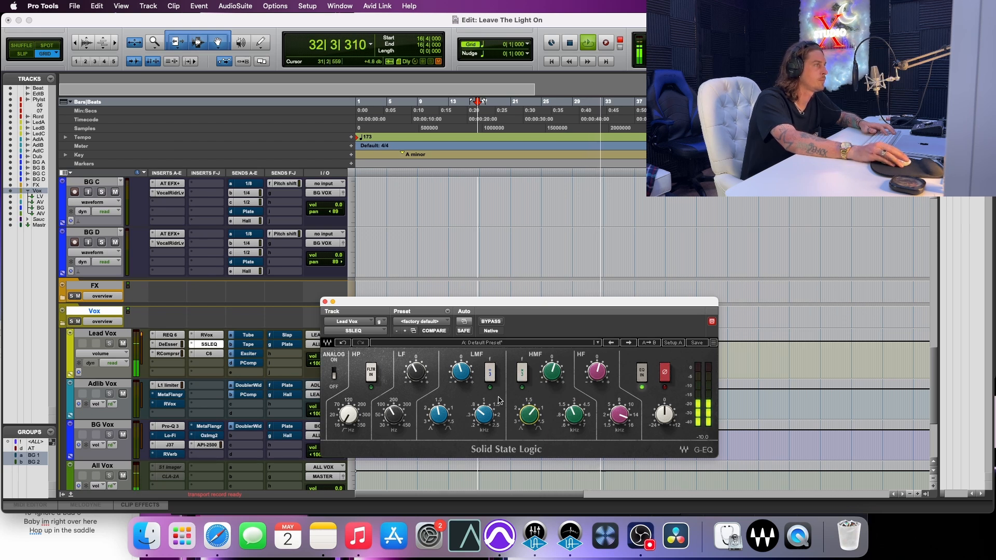
key("space")
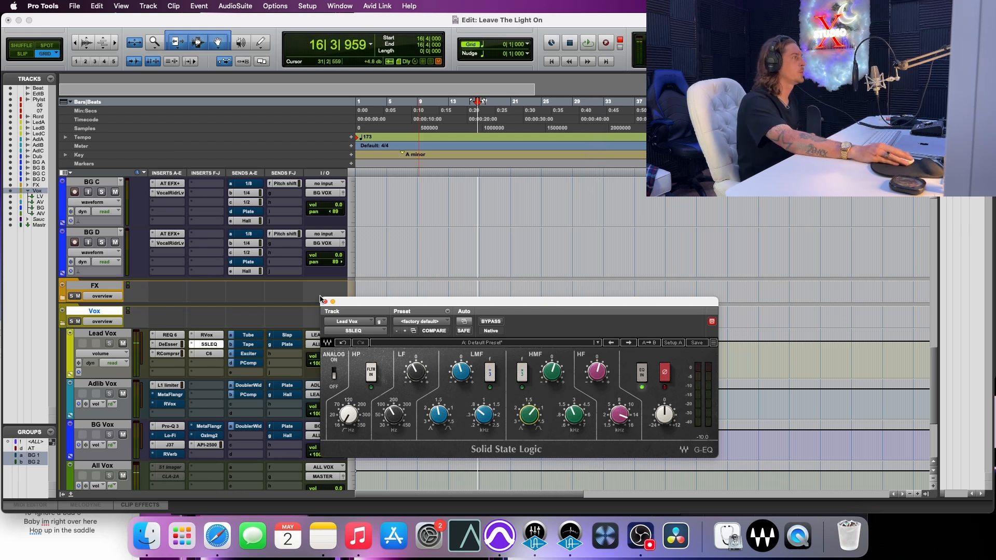
left_click(325, 302)
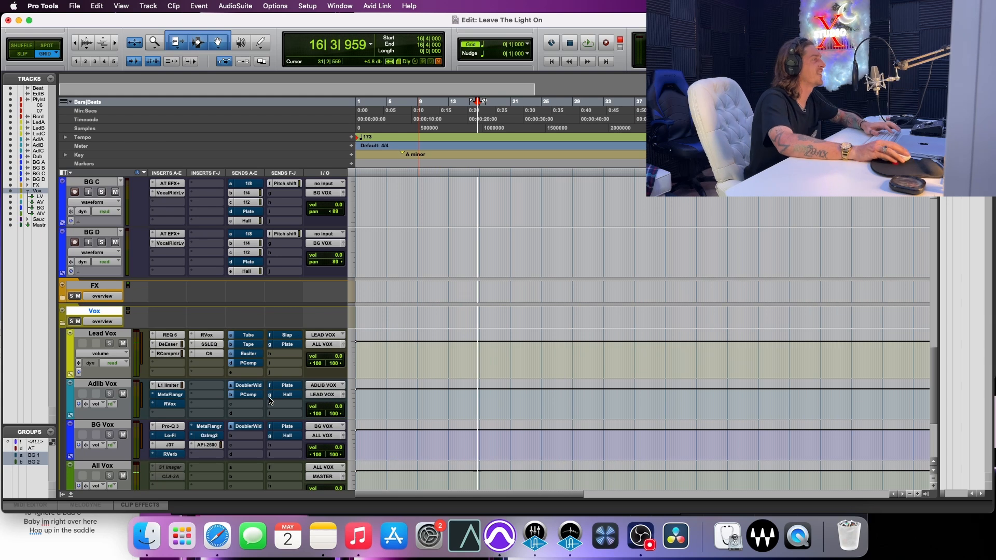
Step: Expand the FX folder track and open the H-Delay on the Slap track
scroll(173, 388, "down", 3)
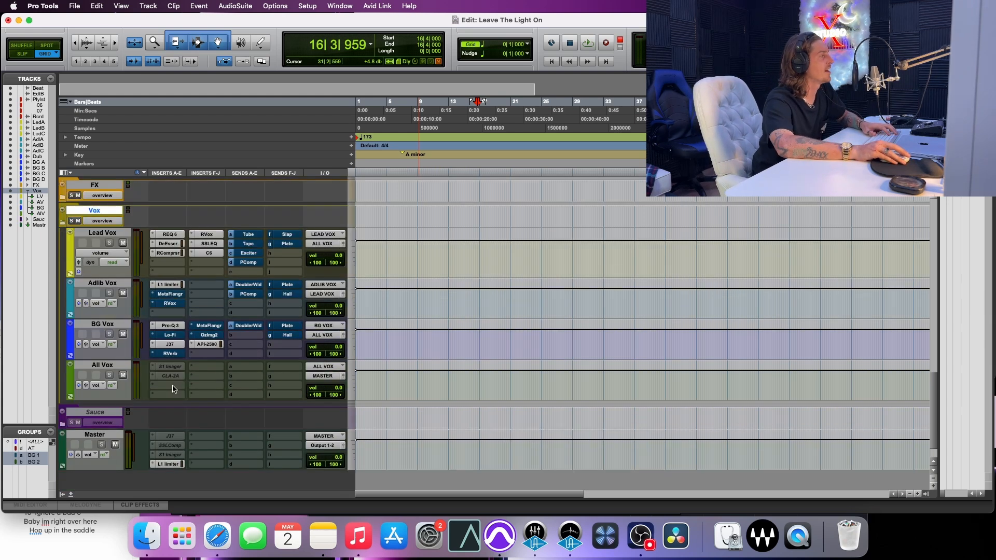
scroll(173, 389, "up", 4)
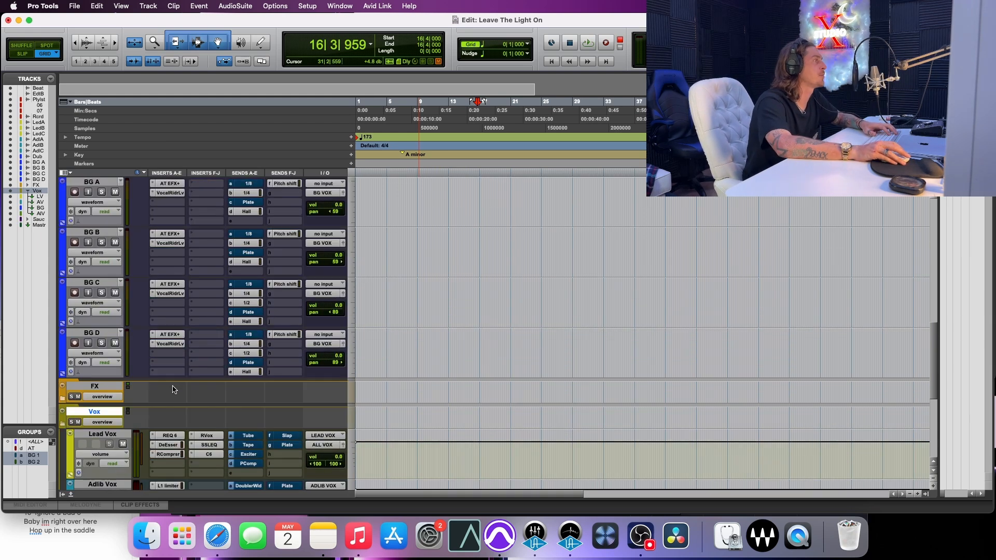
left_click(63, 400)
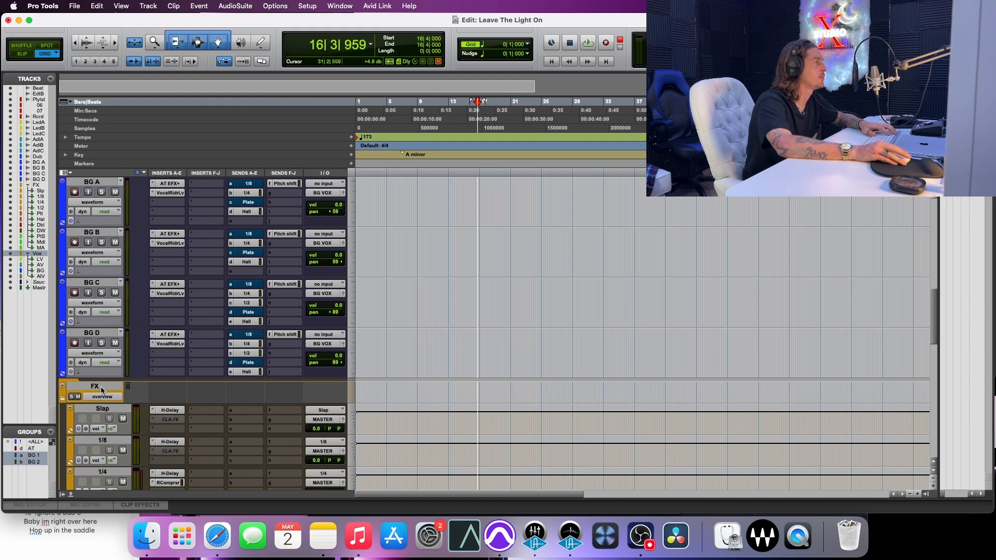
scroll(102, 390, "down", 3)
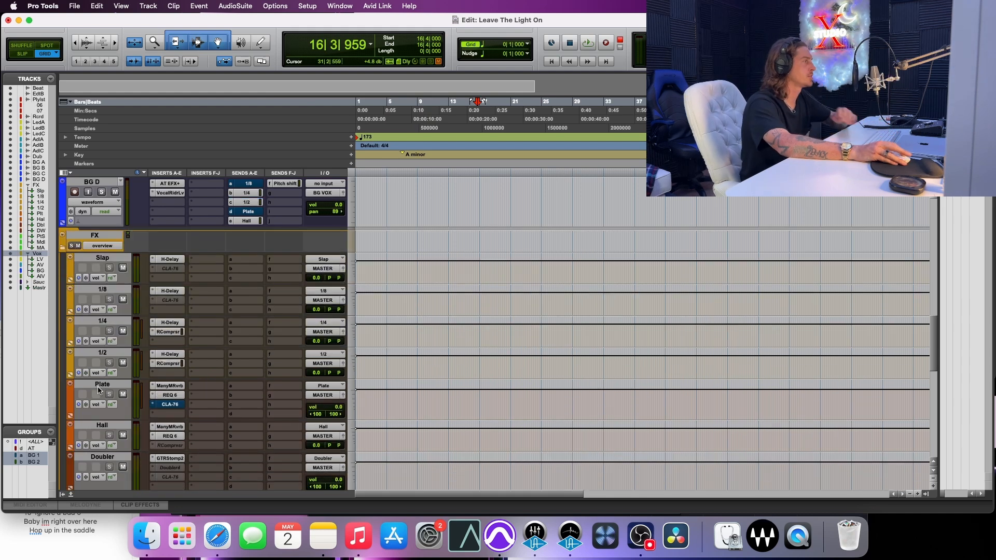
left_click(169, 260)
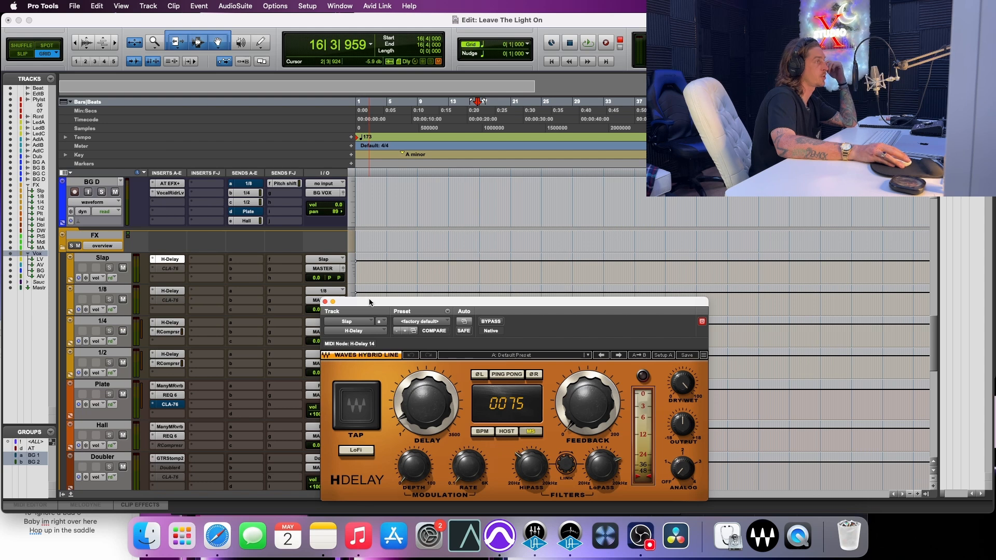
left_click_drag(370, 302, 328, 243)
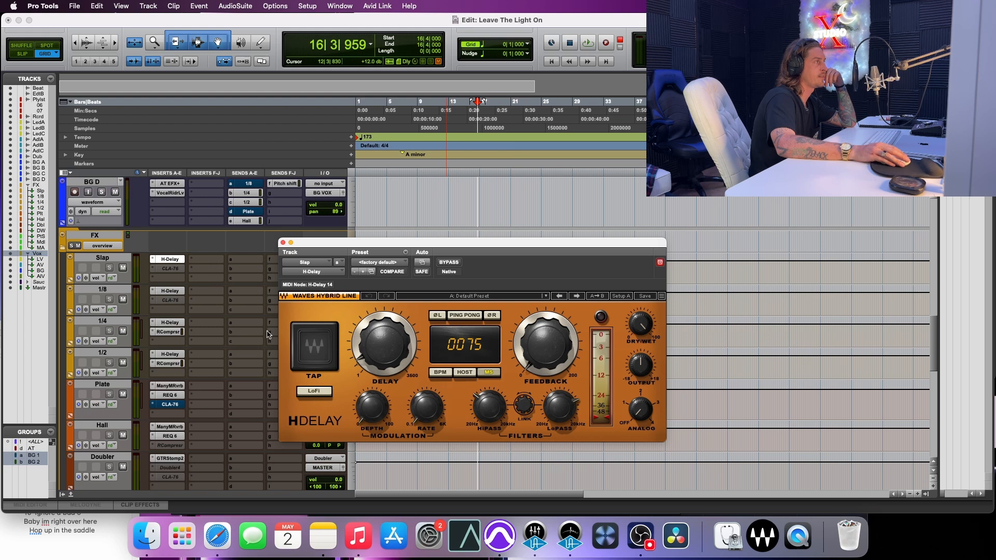
Step: Examine the H-Delay settings on the 1/8 and 1/4 tracks and the RCompressor on the 1/4 track
left_click(179, 291)
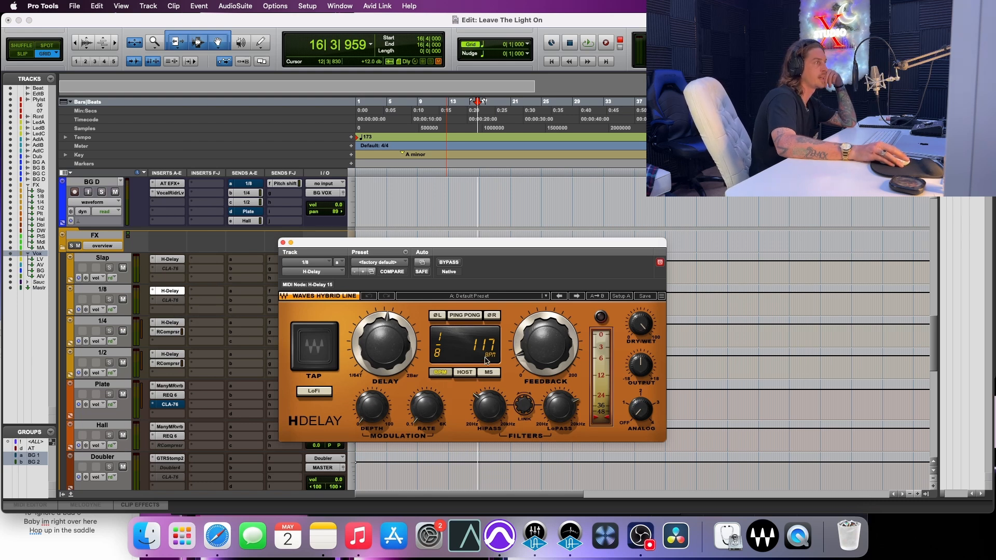
left_click(172, 323)
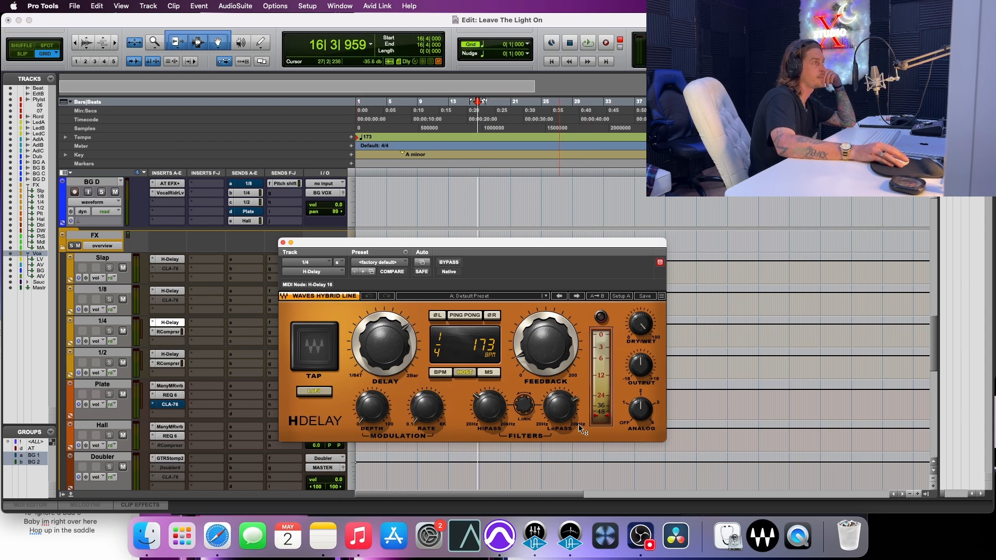
left_click(171, 332)
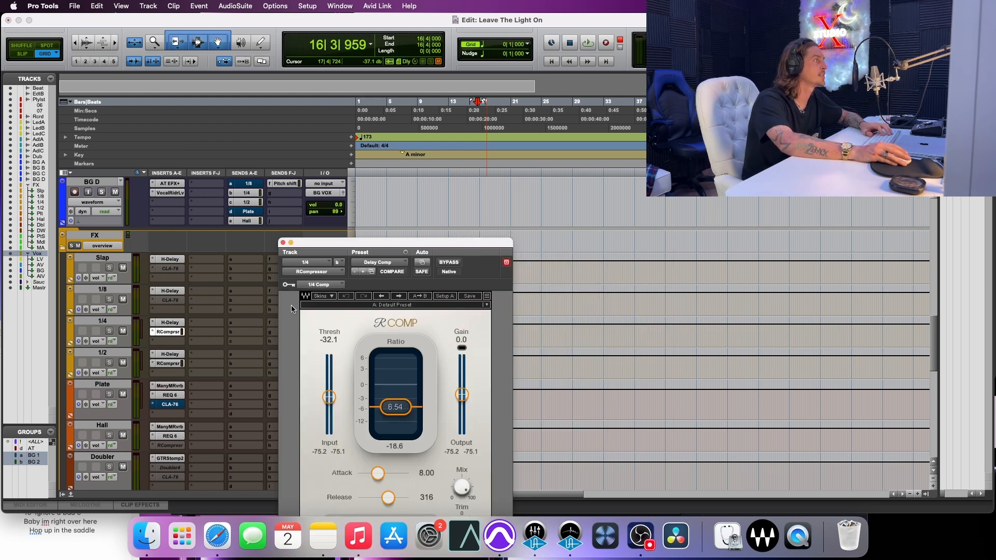
Step: Open Lead A's 1/4 send fader with the delay's RCompressor in view, and place the playback start at bar 30
scroll(193, 362, "up", 3)
scroll(192, 362, "up", 10)
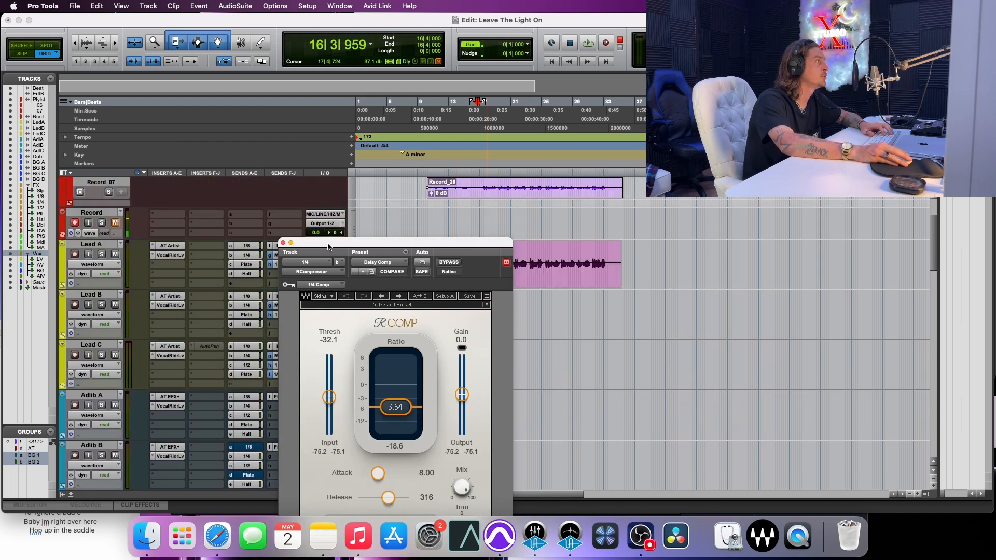
left_click_drag(327, 246, 345, 336)
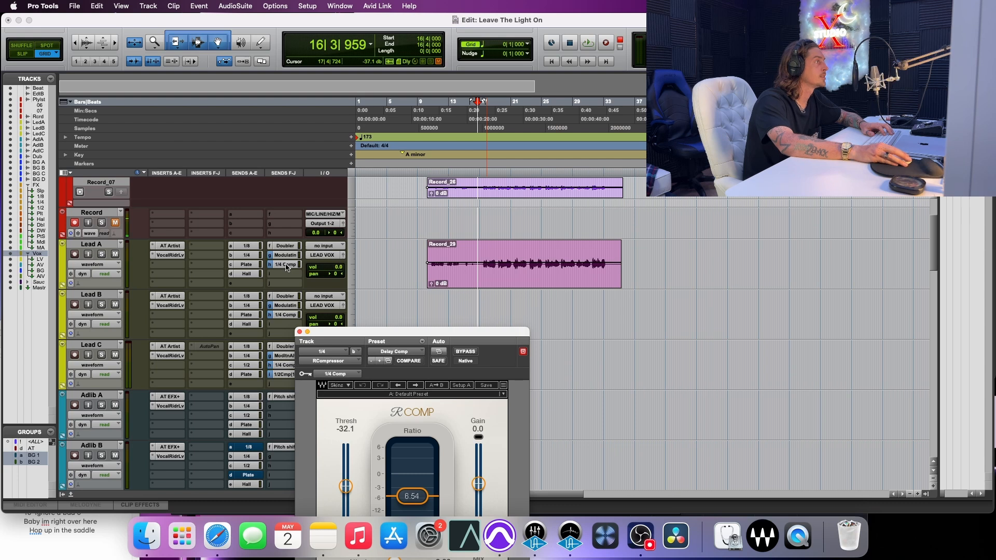
left_click(287, 267)
left_click(272, 263)
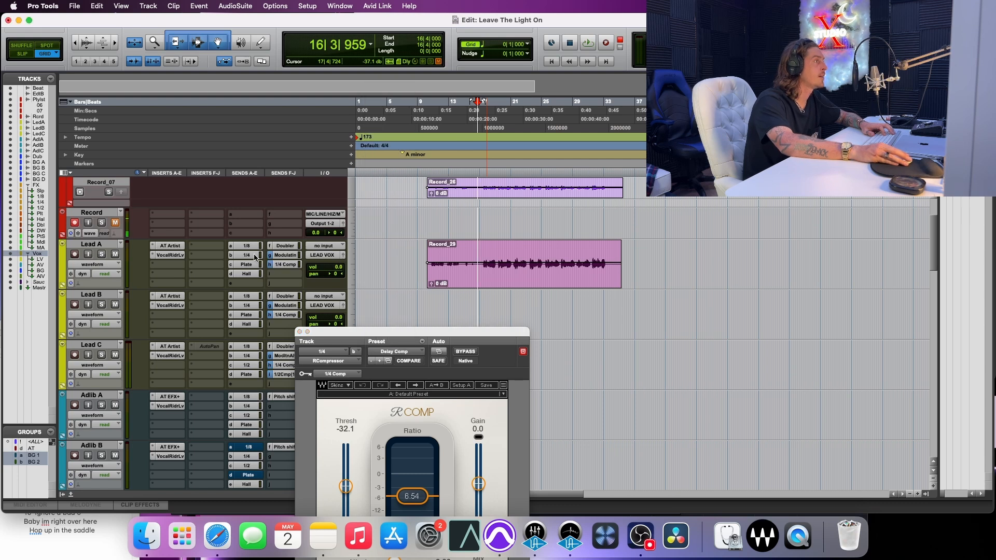
left_click(255, 256)
left_click(578, 173)
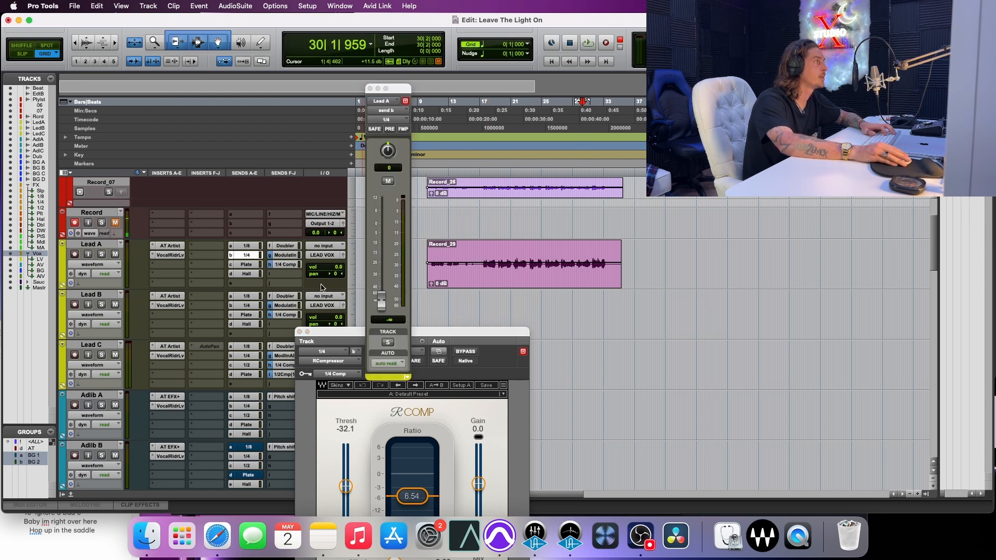
Step: Play the vocal and raise Lead A's 1/4 send level to -17.9
left_click_drag(381, 301, 388, 268)
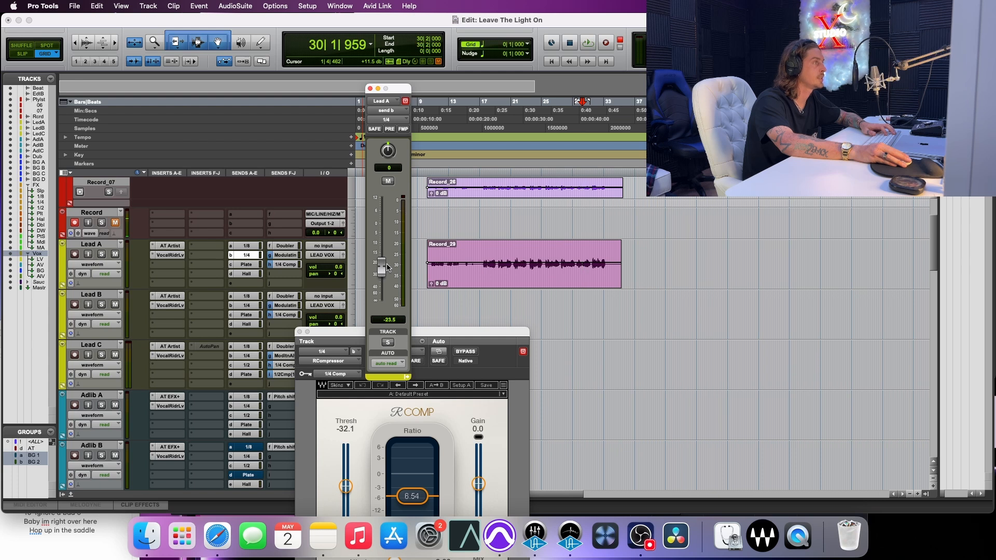
key("space")
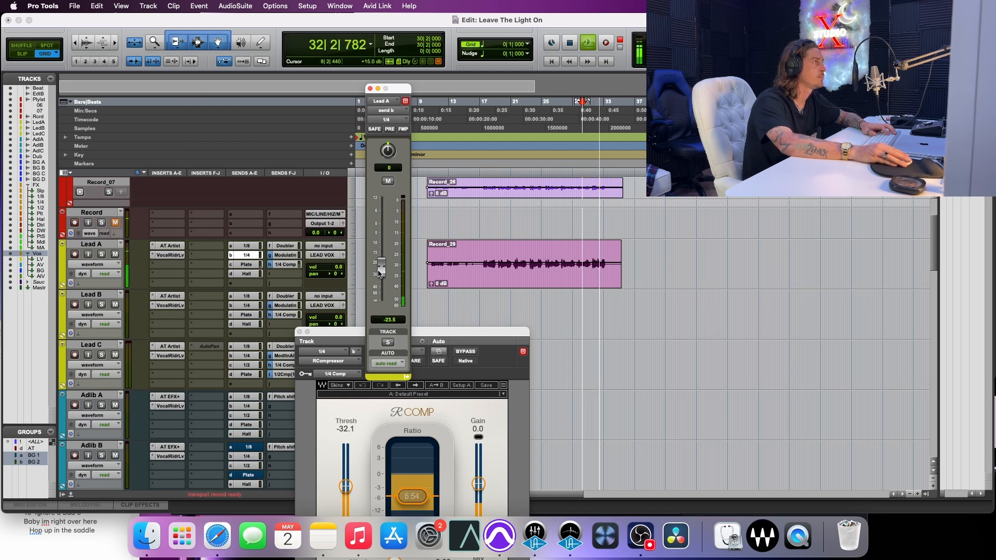
left_click_drag(381, 274, 380, 265)
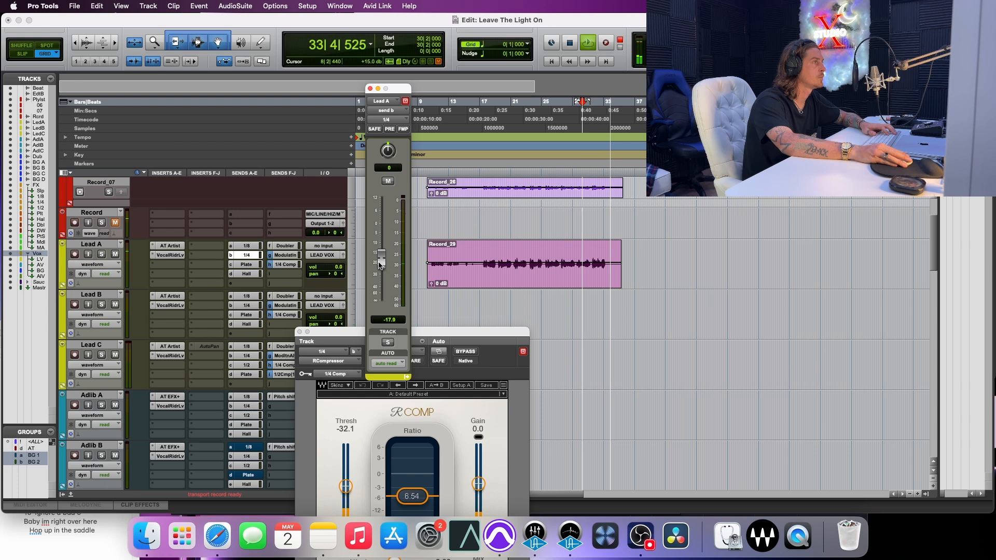
Step: Stop playback, lower Lead A's 1/4 send level to -33.1, and close the send fader and RCompressor windows
key("space")
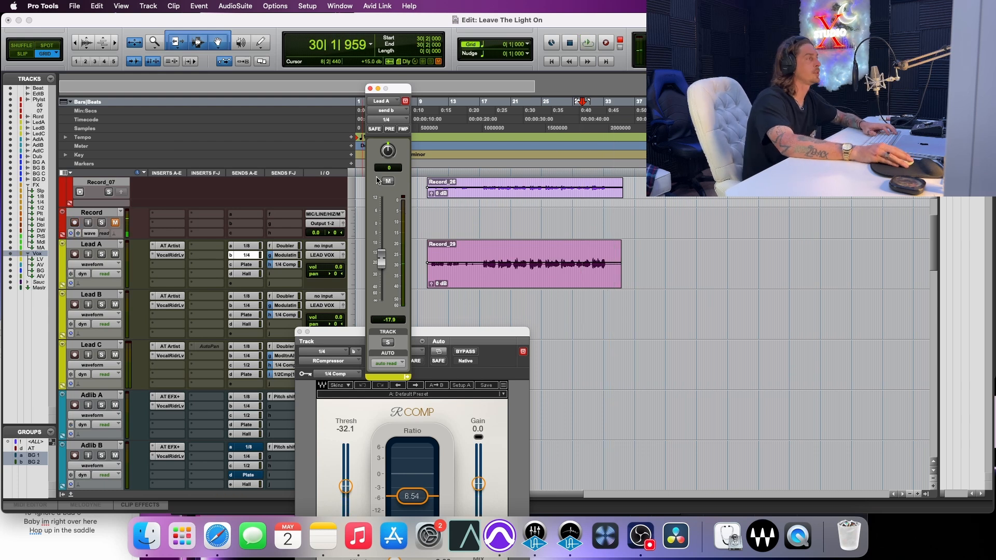
left_click_drag(381, 259, 382, 281)
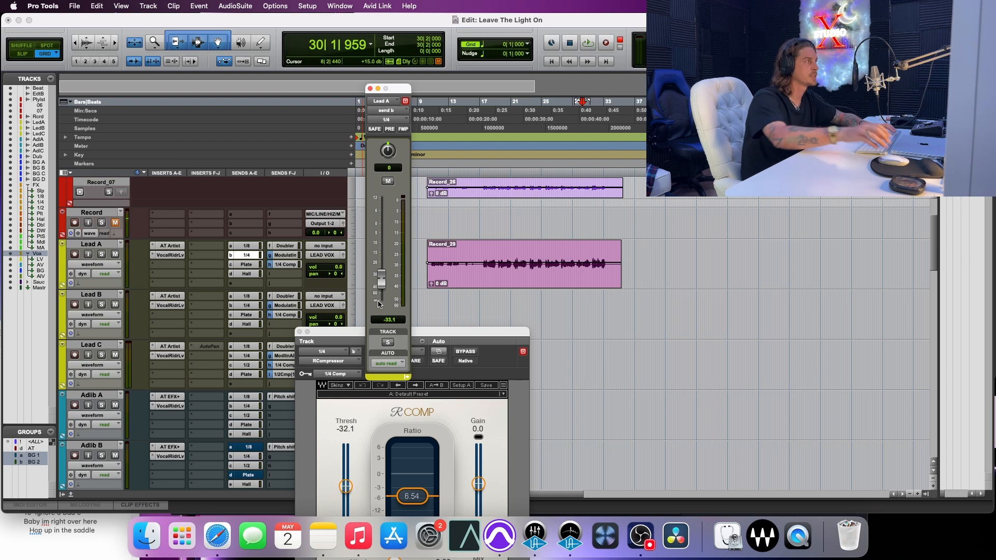
left_click(370, 89)
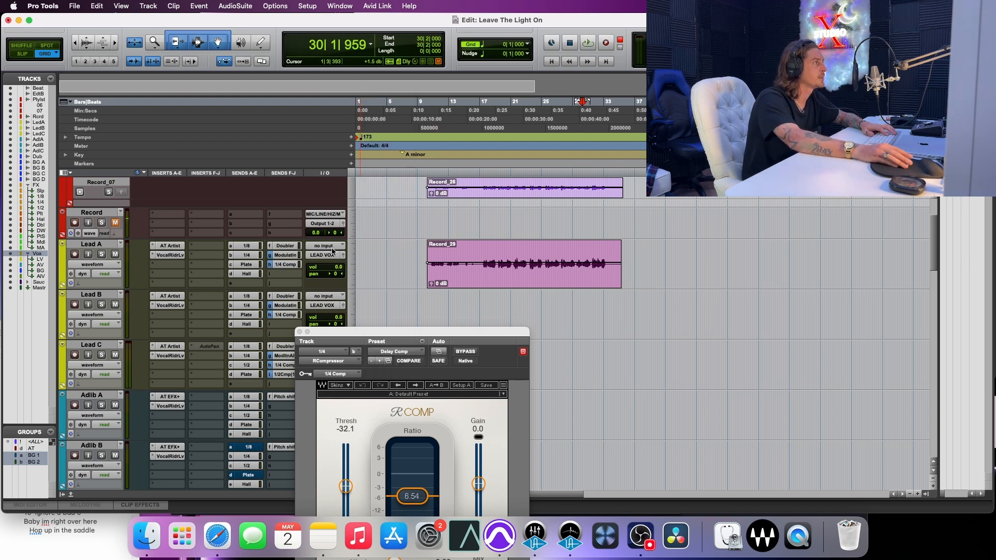
left_click(300, 332)
Step: Examine the H-Delay and RCompressor settings on the 1/2 delay track in the FX folder
scroll(159, 345, "down", 10)
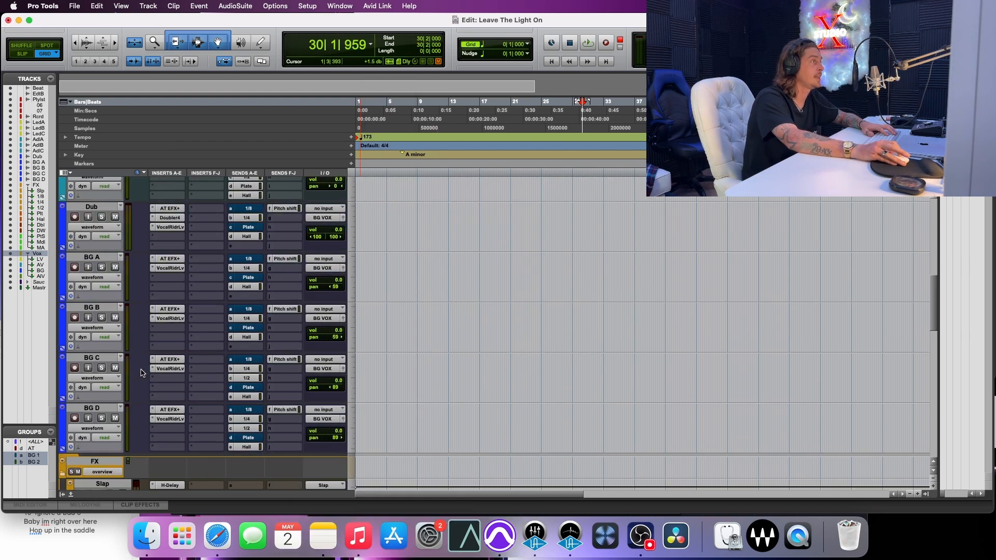
scroll(165, 337, "up", 3)
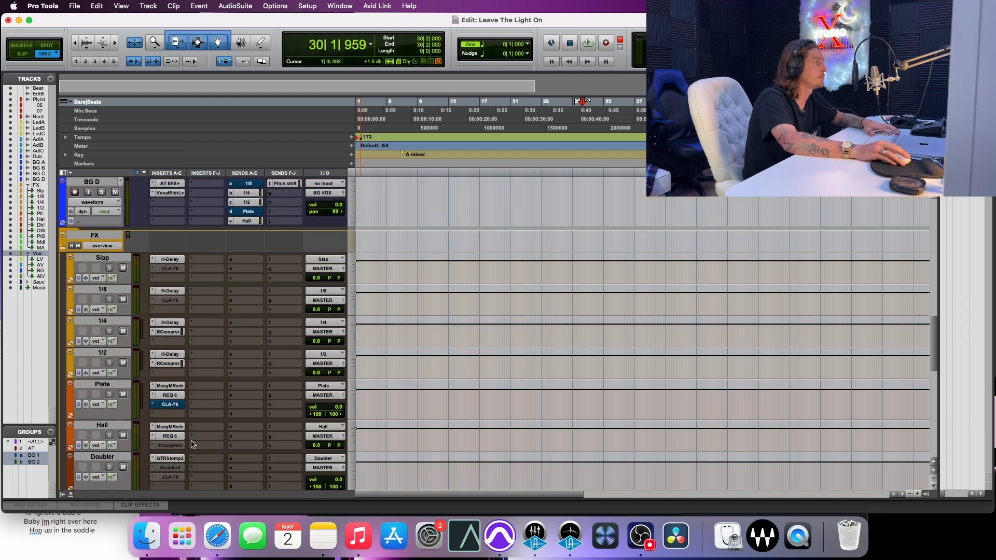
left_click(168, 354)
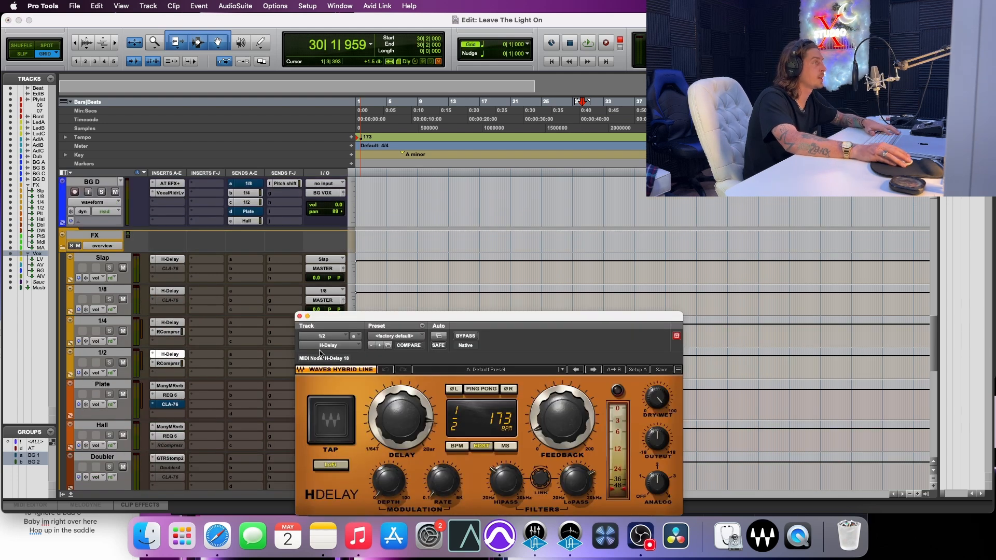
left_click_drag(357, 319, 304, 287)
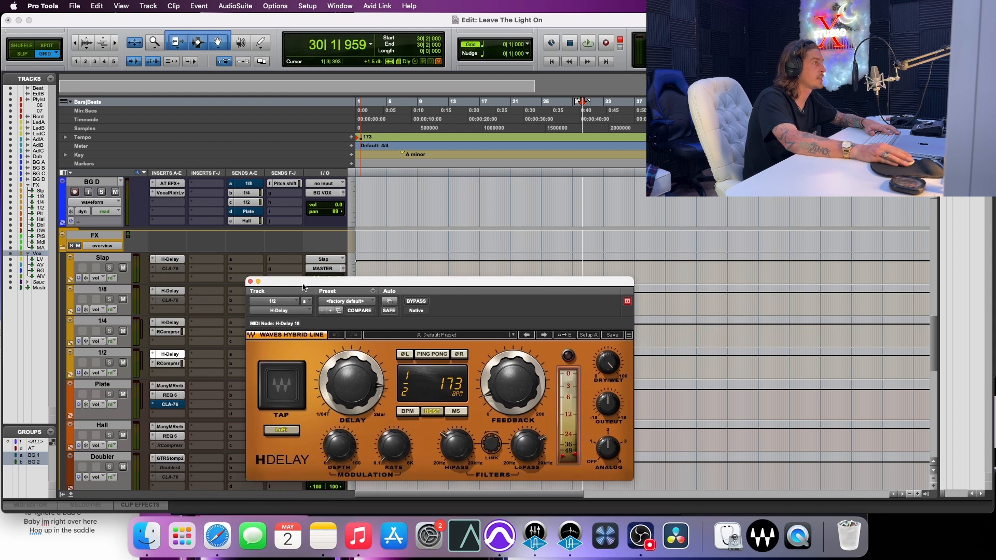
left_click(169, 364)
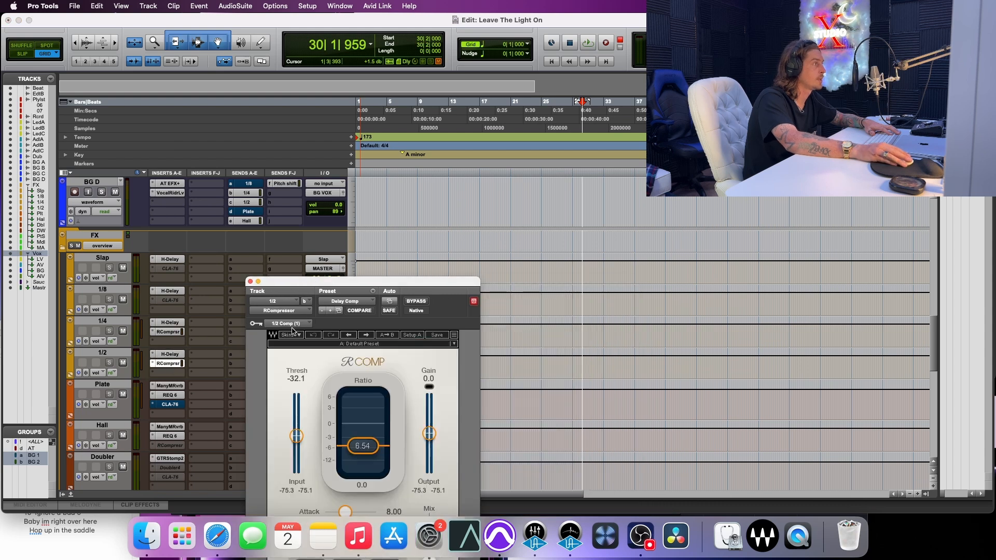
left_click(171, 355)
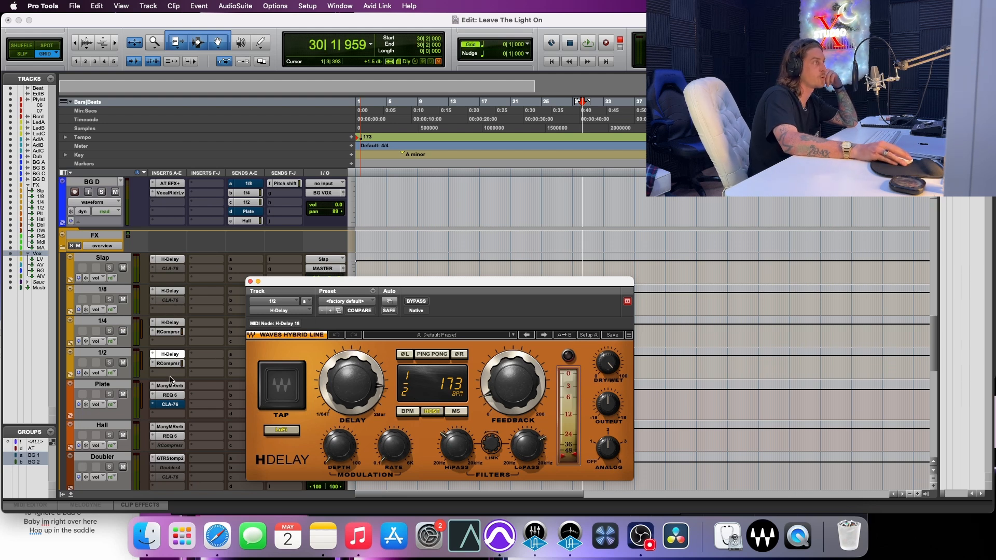
left_click(173, 355)
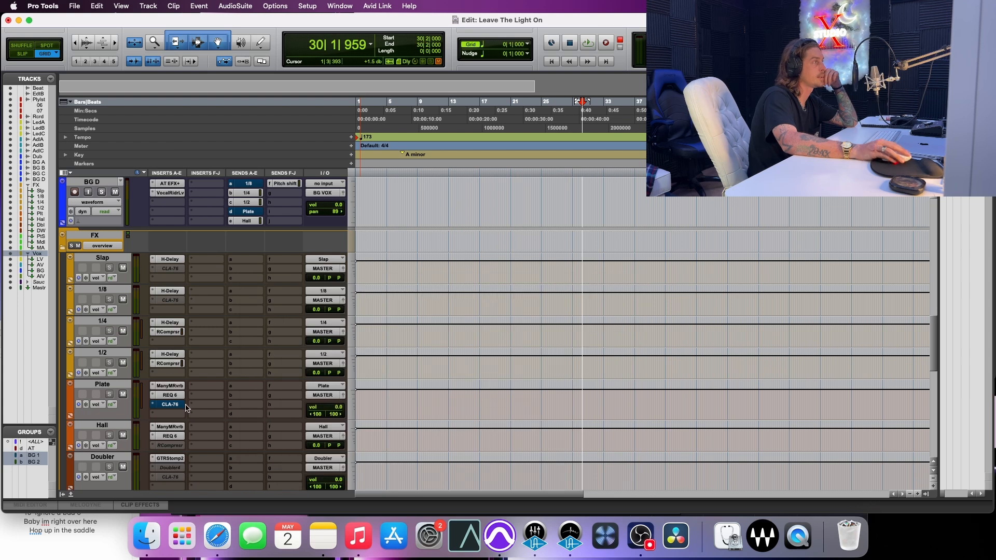
Step: Examine the Manny Marroquin reverb and REQ 6 on the Plate track, and the reverb on the Hall track
left_click(179, 386)
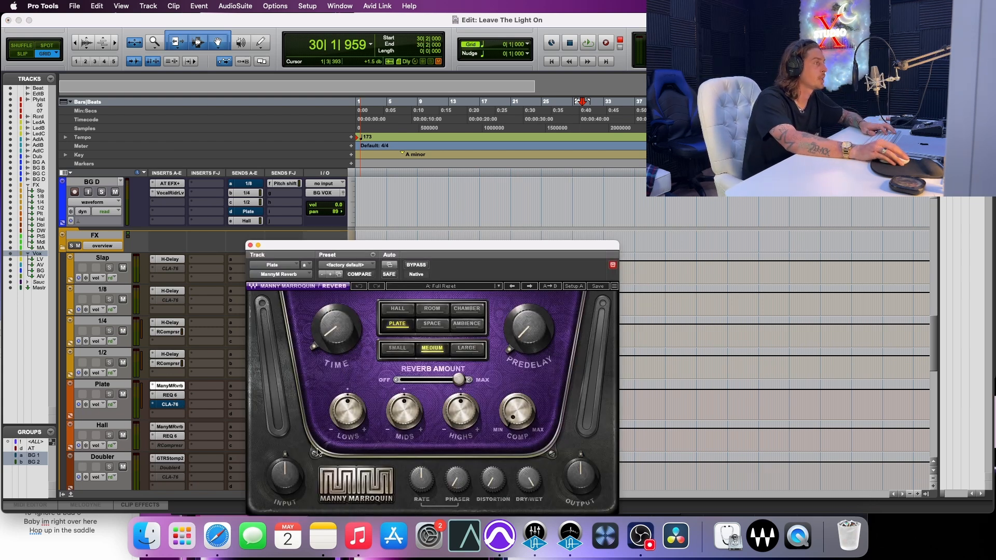
left_click(170, 396)
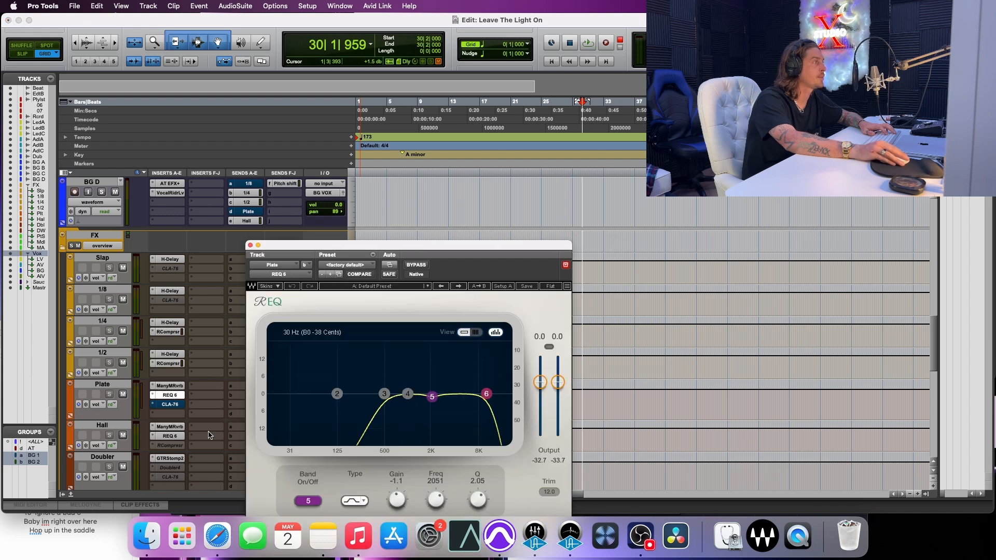
left_click(171, 427)
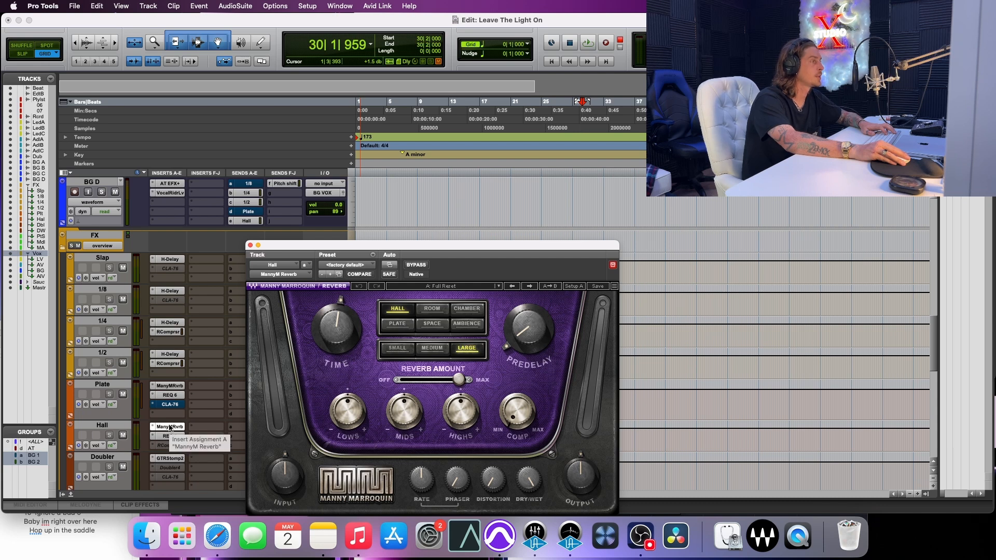
left_click(171, 427)
Step: Examine the GTR Stomp 2 on the Doubler track, and the Doubler2 and S1 Imager on the Doubler Wide track
scroll(170, 385, "down", 3)
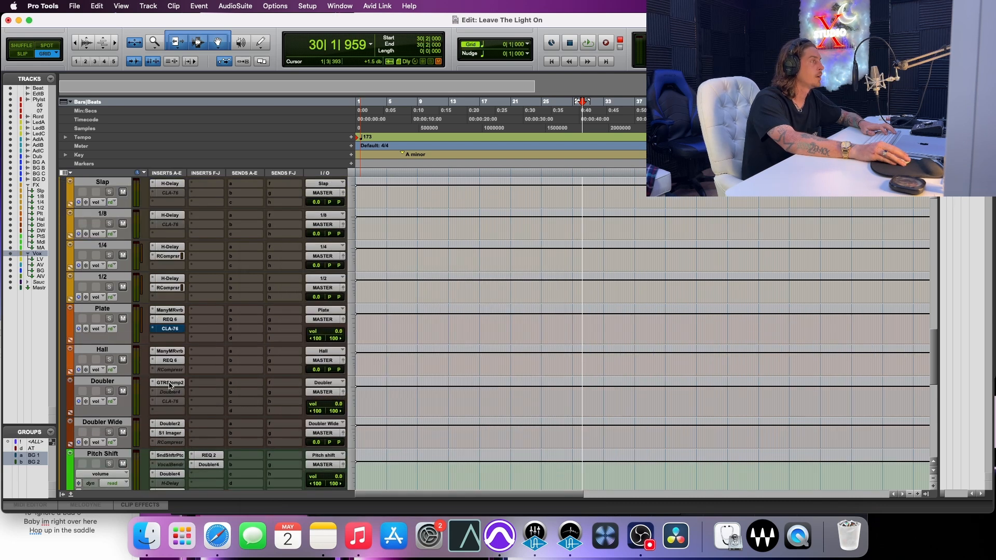
left_click(170, 383)
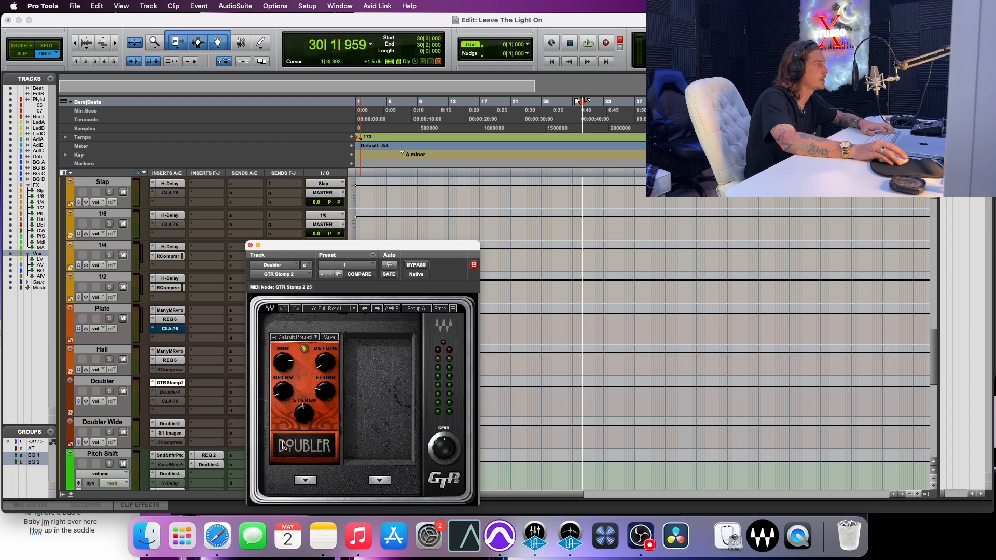
left_click(172, 382)
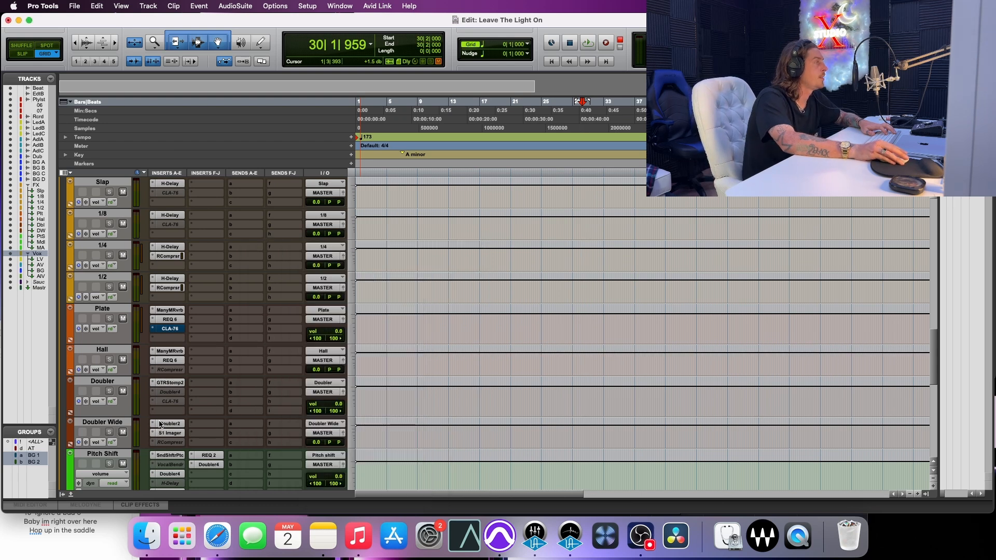
left_click(169, 424)
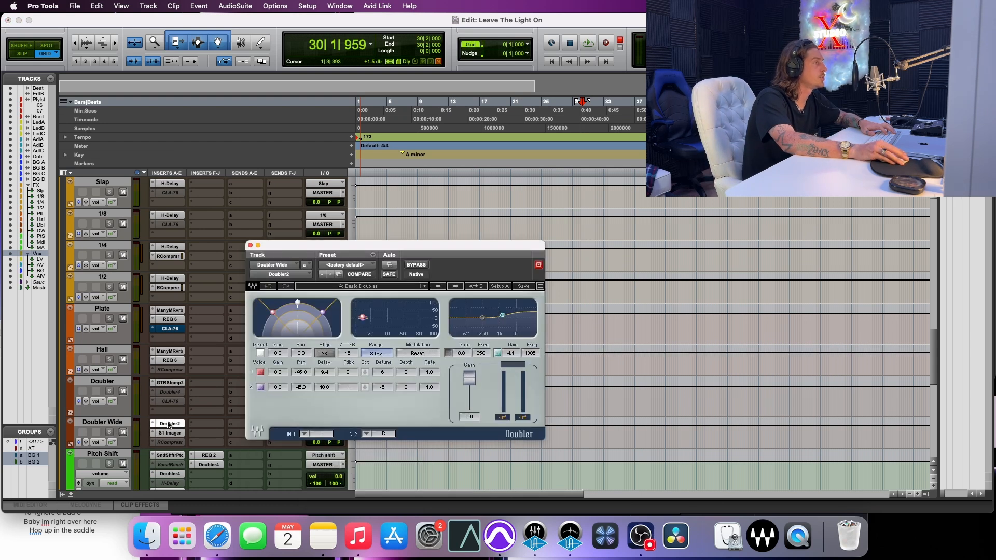
left_click(168, 424)
left_click(167, 424)
left_click(167, 425)
left_click(170, 433)
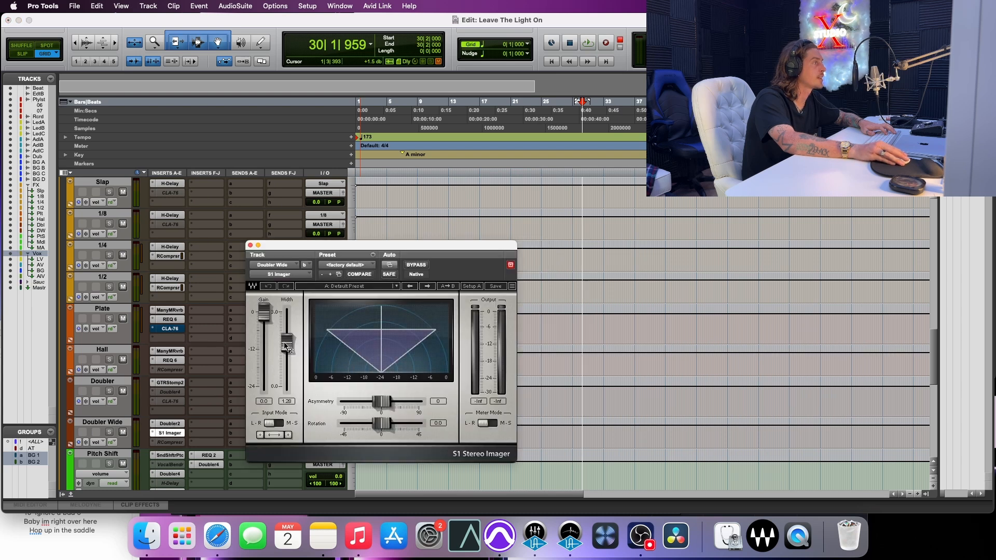
left_click(167, 433)
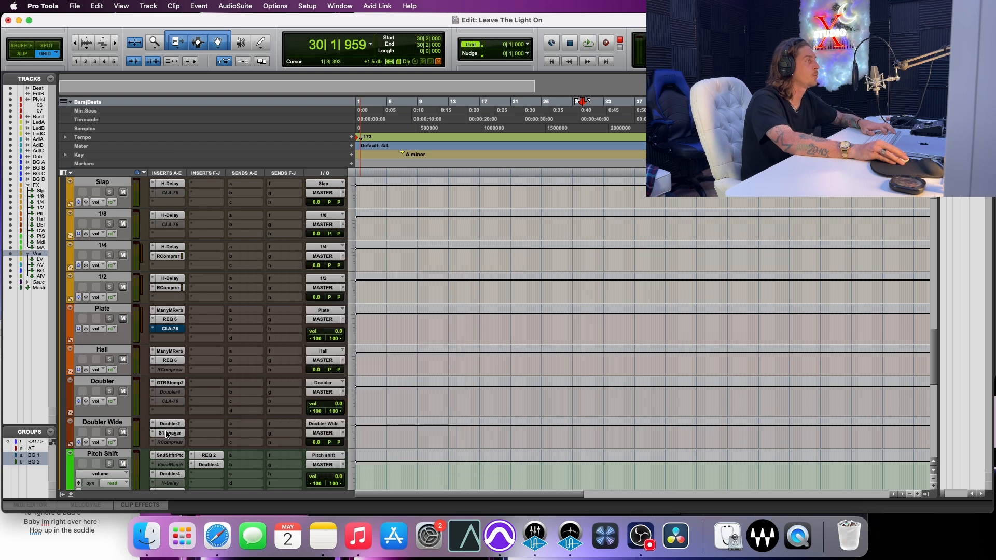
Step: Play the song from bar 16 beat 4 and raise Lead A's Doubler send level to -29.3
scroll(173, 436, "down", 3)
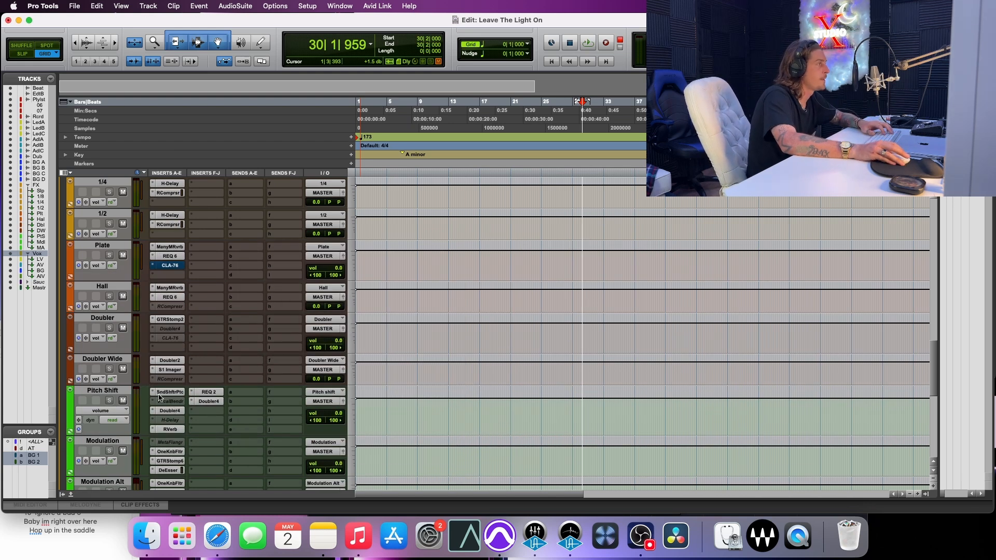
scroll(234, 379, "up", 15)
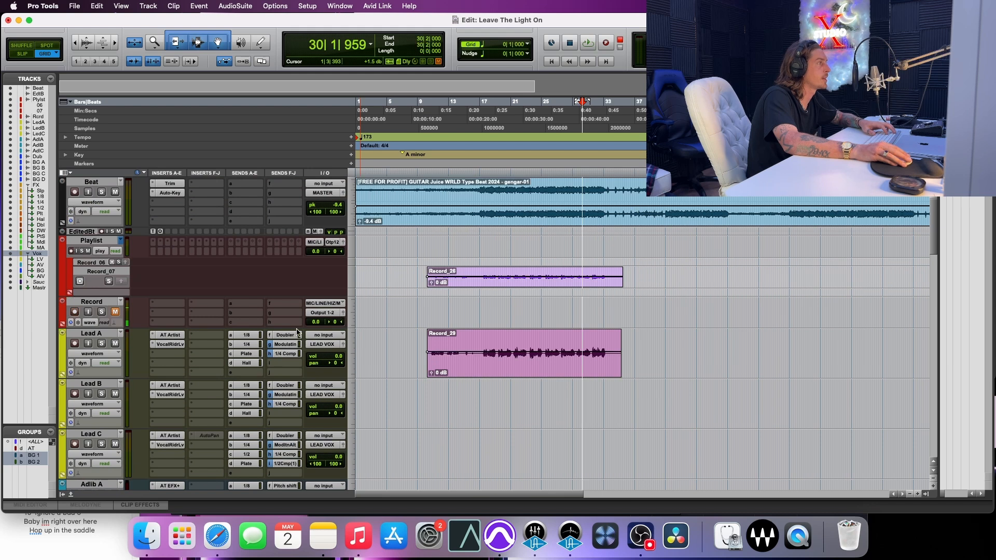
left_click(285, 334)
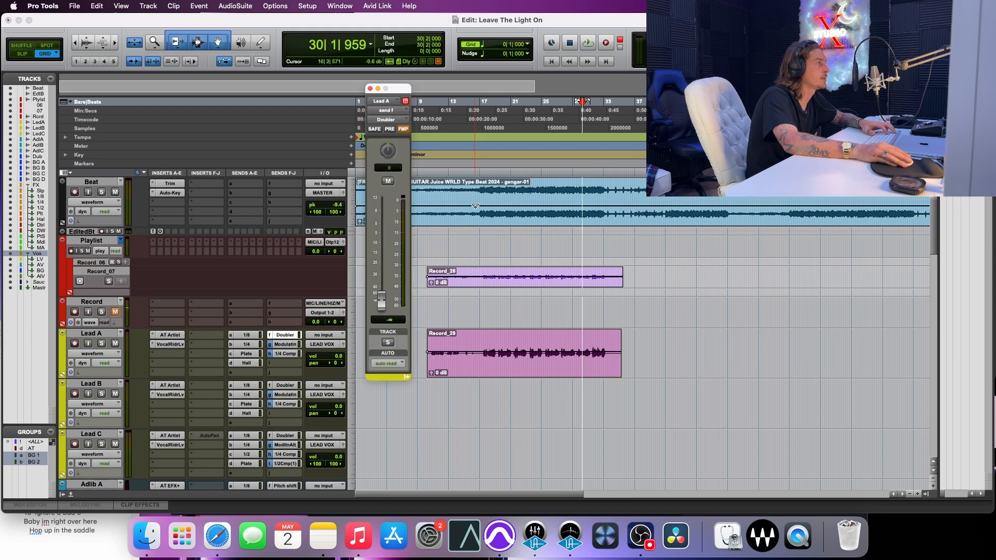
left_click(477, 173)
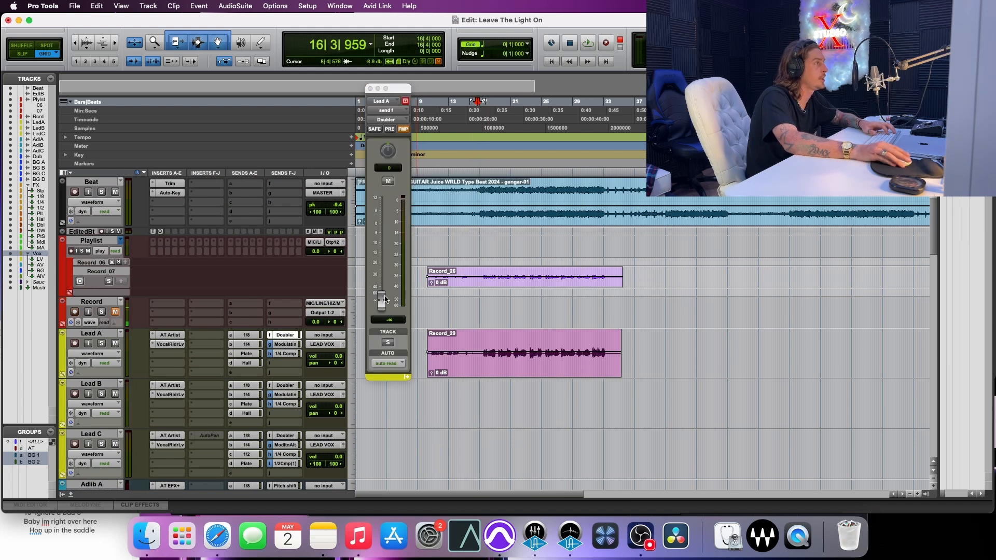
key("space")
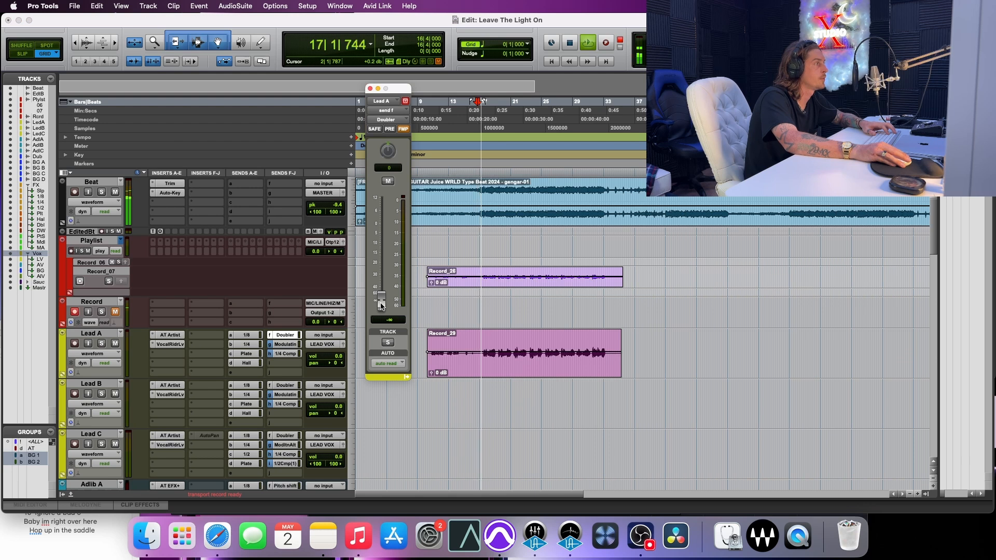
left_click_drag(382, 304, 382, 276)
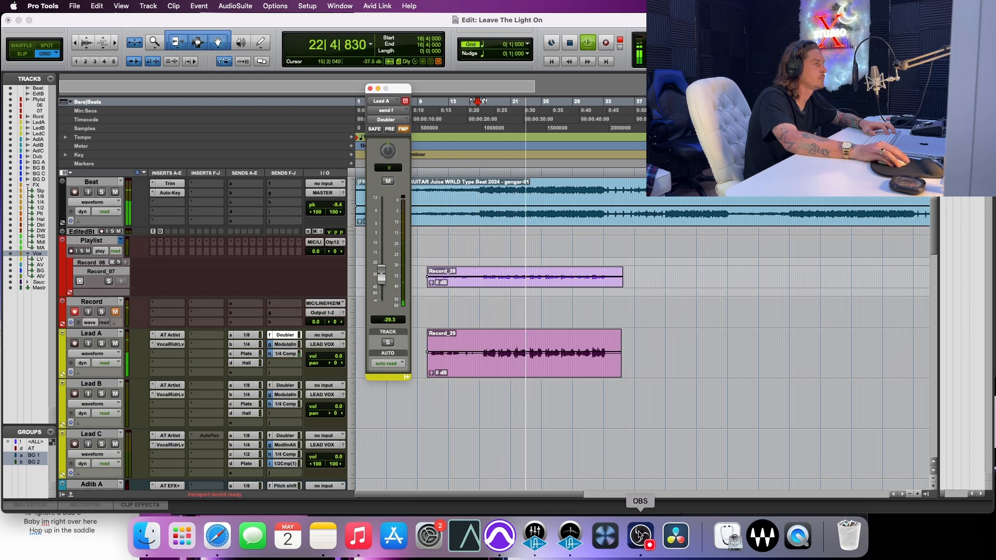
key("space")
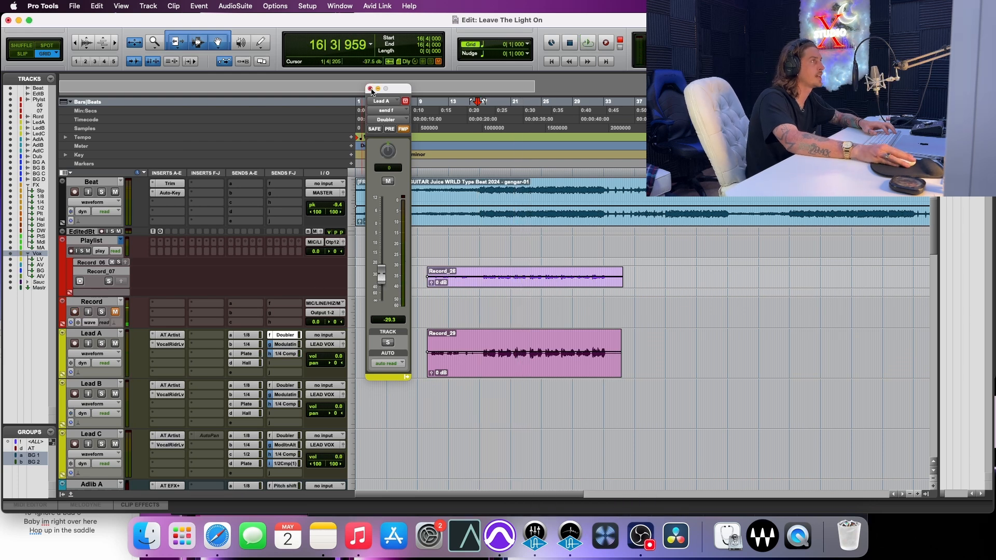
Step: Play the vocal again, compare it with Lead A's Doubler send muted and unmuted, and close the send fader
key("space")
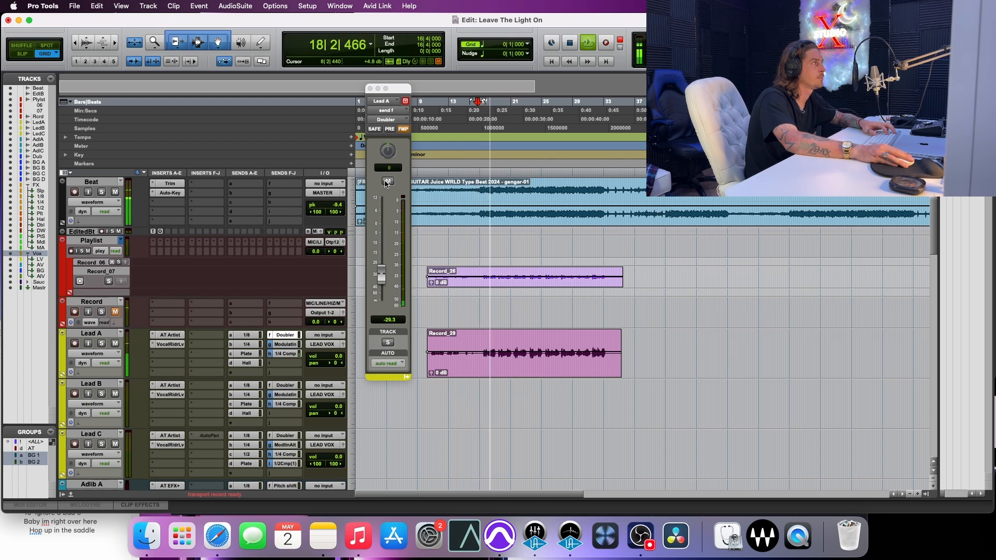
left_click(385, 182)
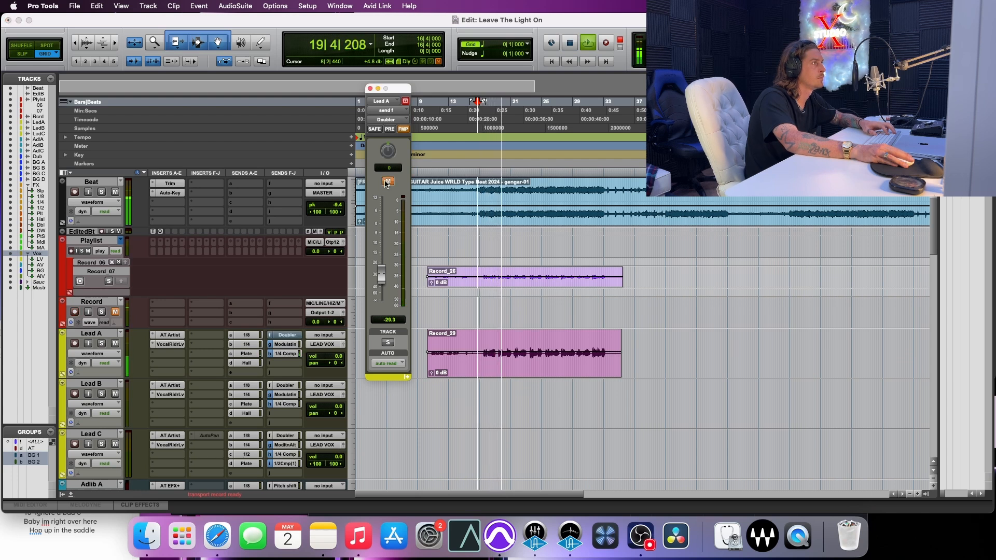
left_click(386, 182)
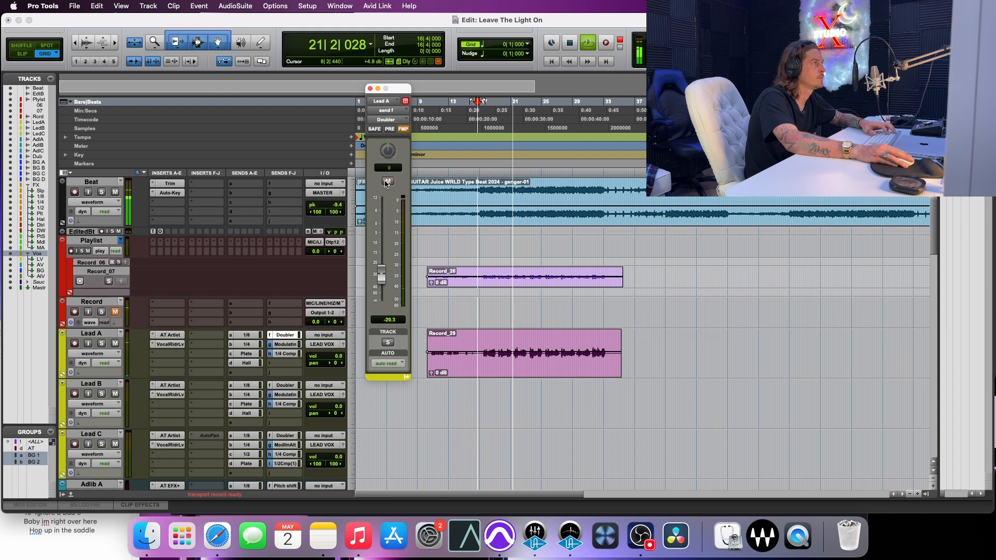
left_click(370, 92)
key("space")
Step: Open the SoundShifter Pitch on the Pitch Shift track and set its transposition to -12 semitones
scroll(232, 388, "down", 2)
scroll(231, 388, "down", 10)
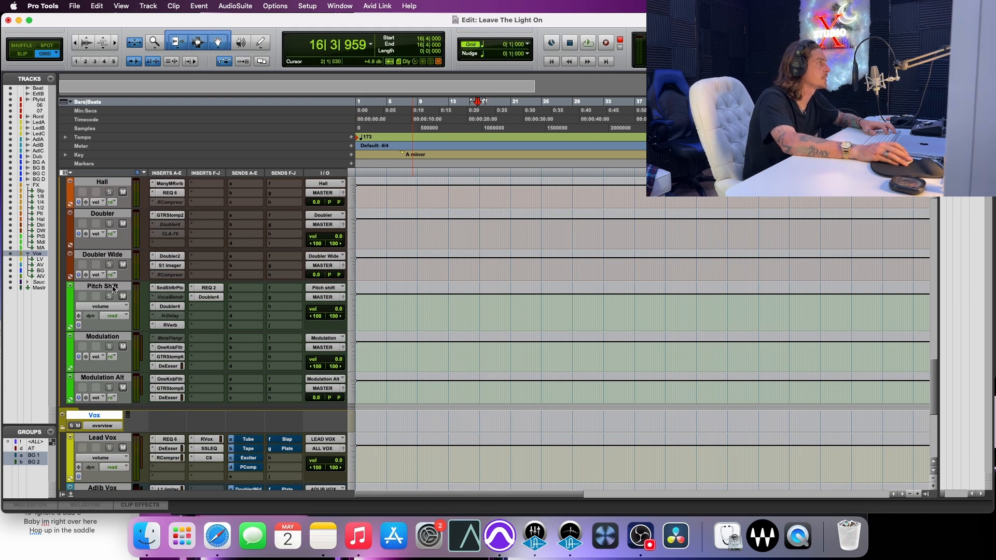
left_click(167, 288)
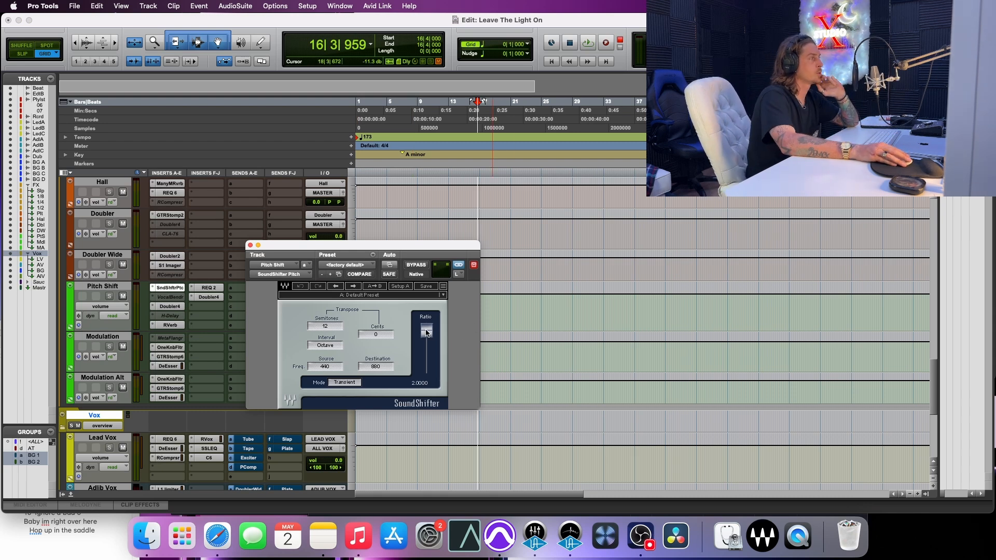
left_click_drag(426, 333, 426, 366)
Step: Move the SoundShifter window out of the way and add a Pitch shift (Stereo) send to the Lead A track
scroll(190, 324, "down", 10)
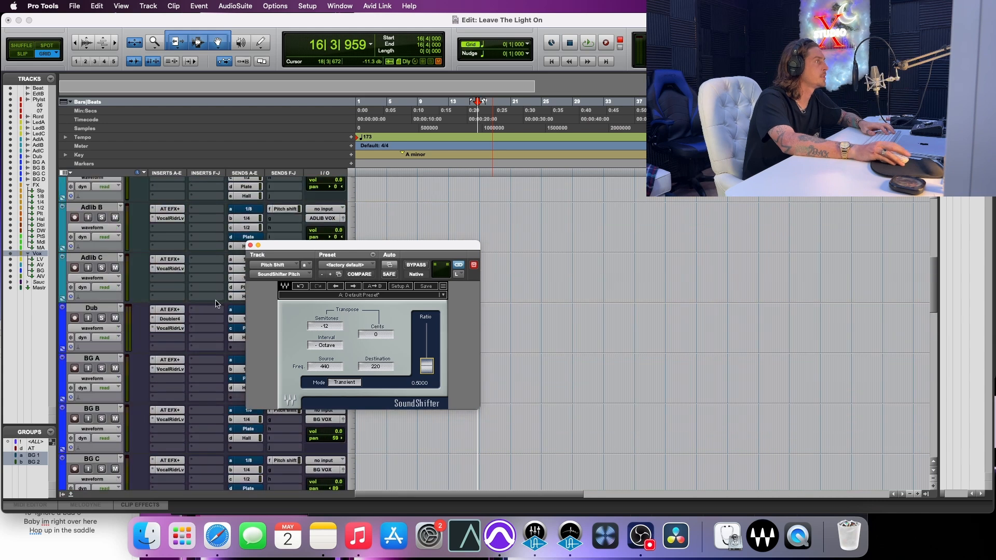
left_click_drag(318, 246, 518, 392)
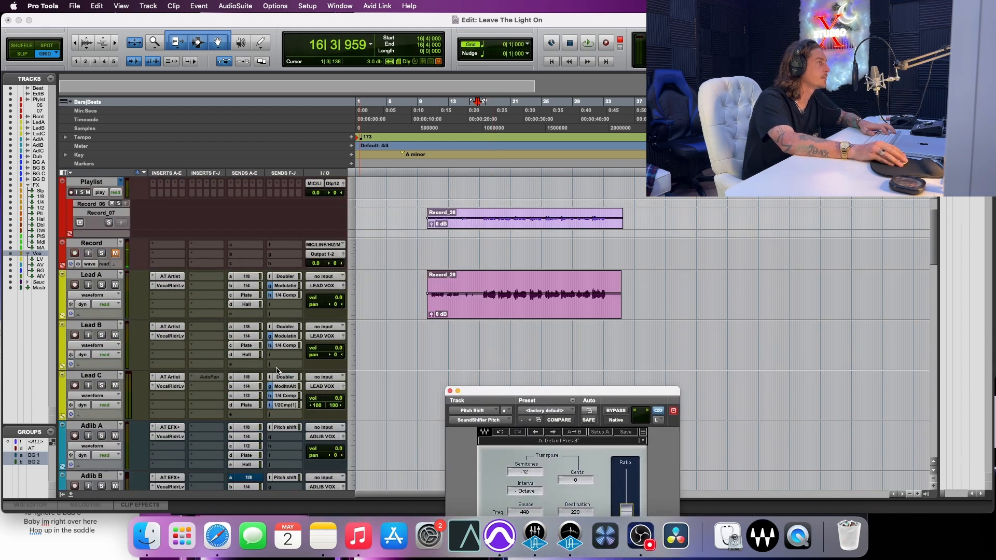
left_click(268, 308)
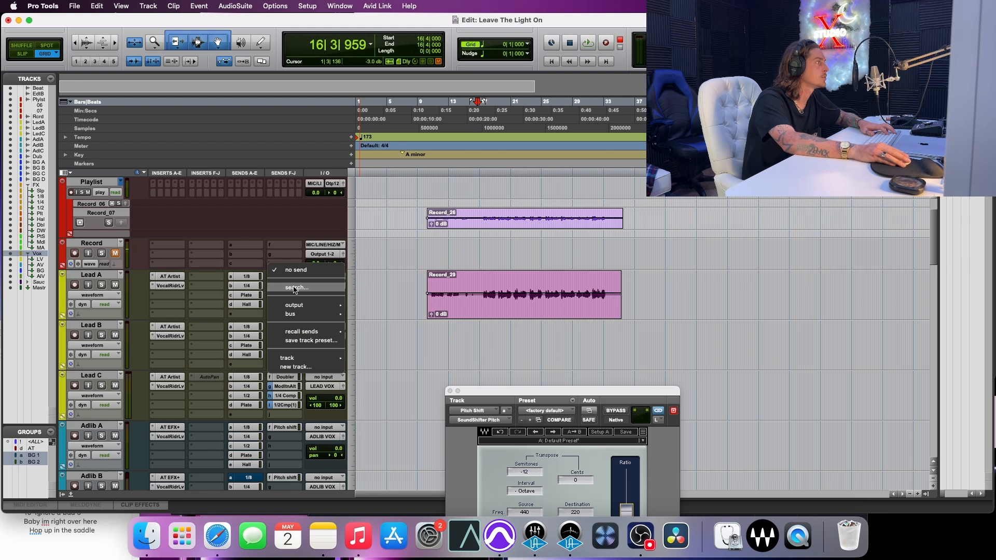
left_click(295, 287)
type("pit")
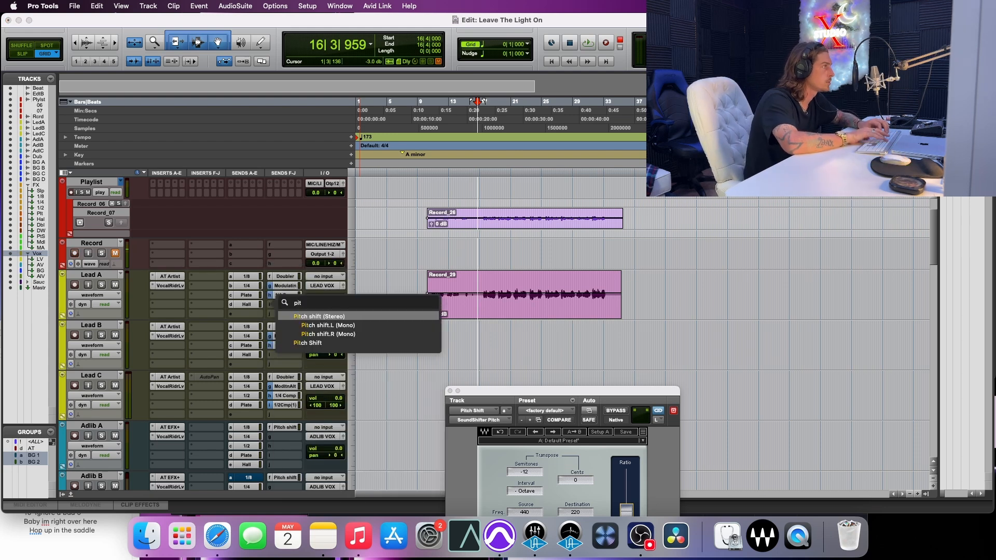
key("Return")
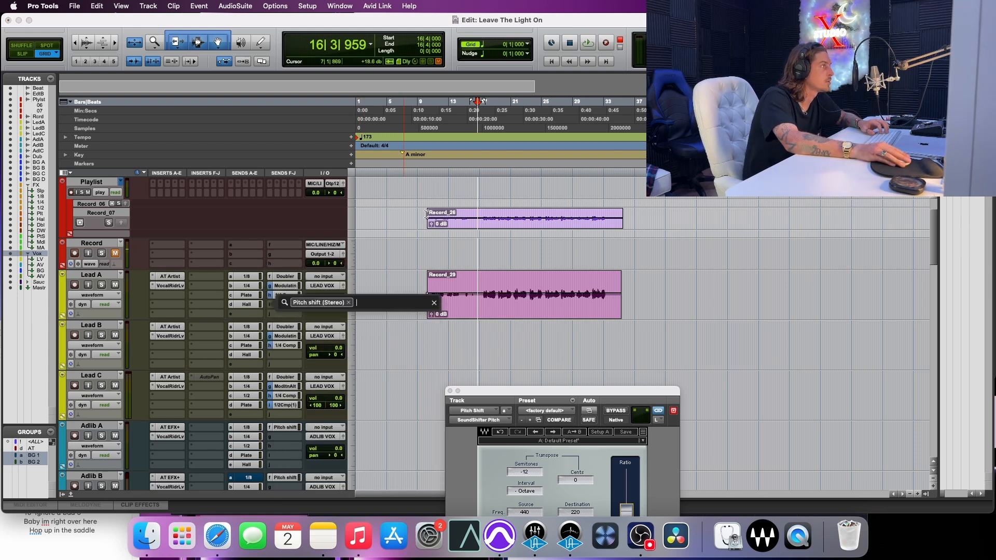
key("Return")
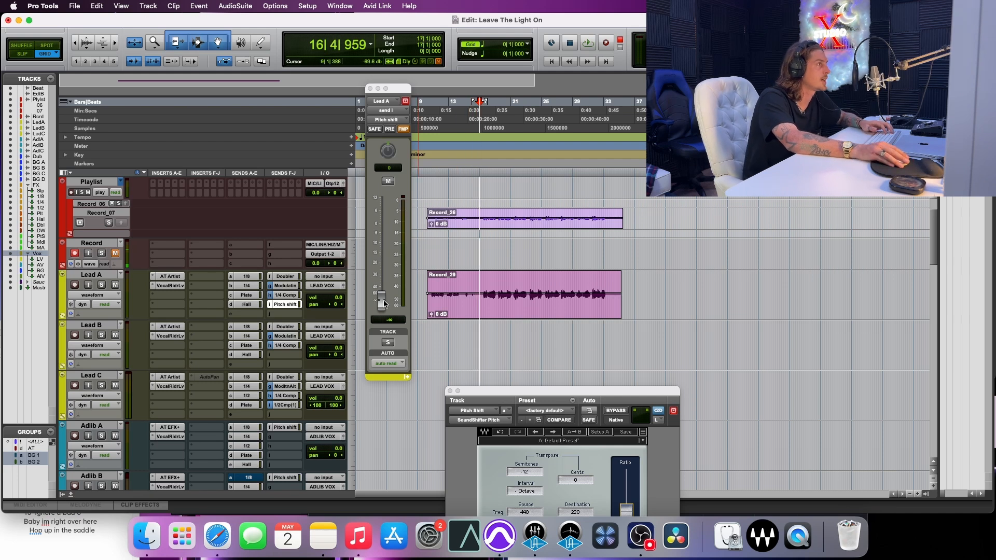
Step: Play the vocal with Lead A's Pitch shift send raised to -1.4, pull the send back down, and close its fader
left_click_drag(383, 304, 385, 230)
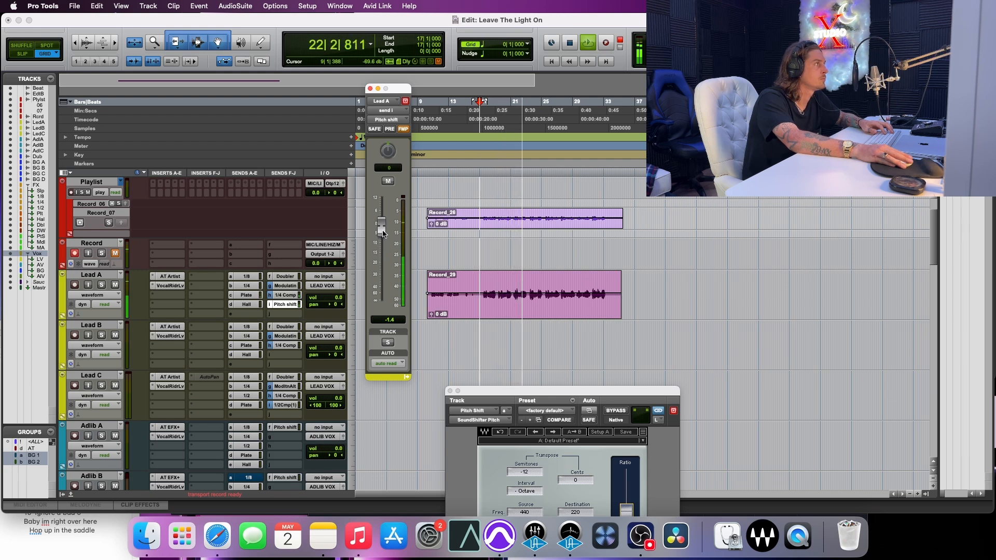
key("space")
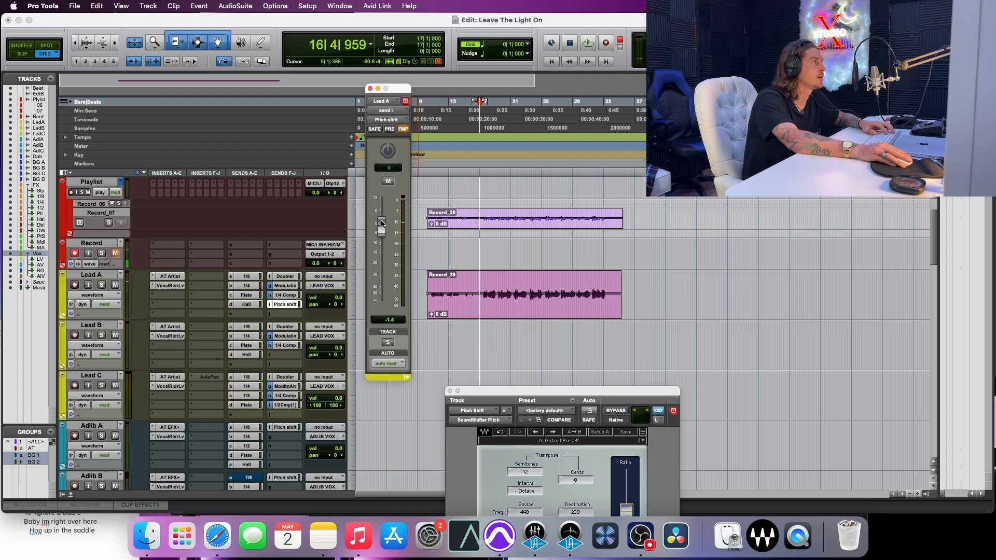
left_click_drag(382, 224, 392, 417)
left_click(369, 88)
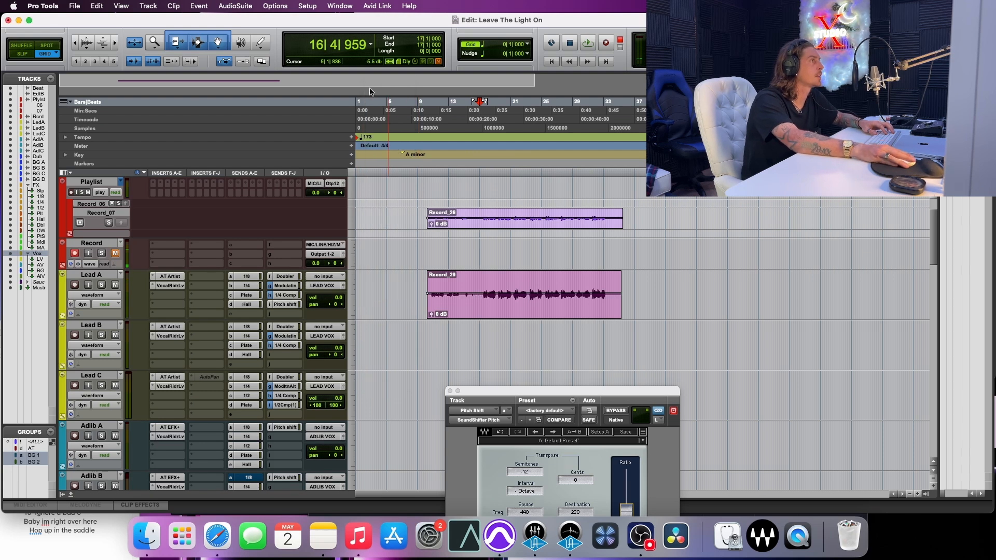
Step: Reopen the SoundShifter Pitch on the Pitch Shift track, examine its transposition and ratio settings, and close it
scroll(229, 356, "down", 15)
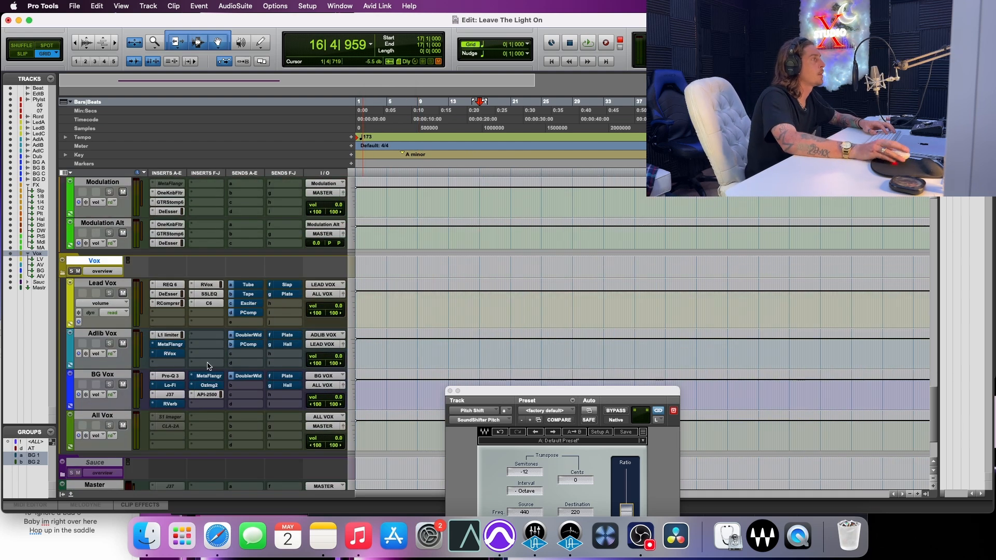
scroll(172, 331, "up", 5)
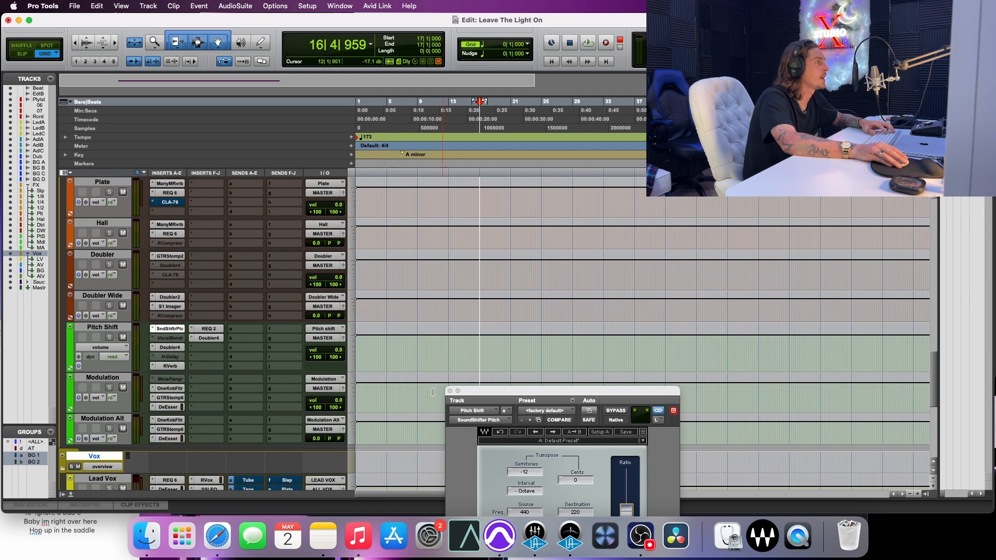
left_click(181, 329)
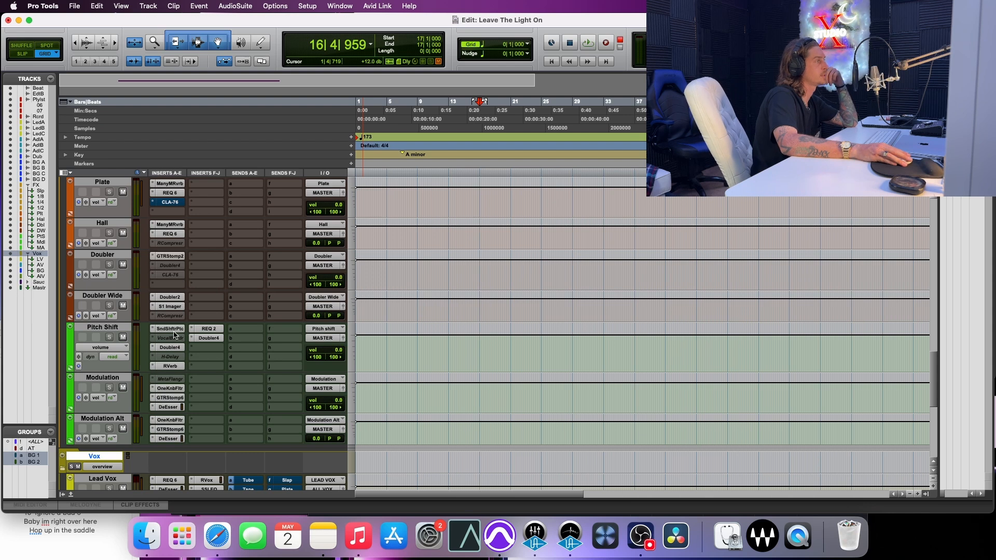
left_click(174, 330)
left_click_drag(485, 353, 298, 257)
mouse_move(437, 377)
left_mouse_down()
mouse_move(438, 341)
mouse_move(429, 382)
left_mouse_up()
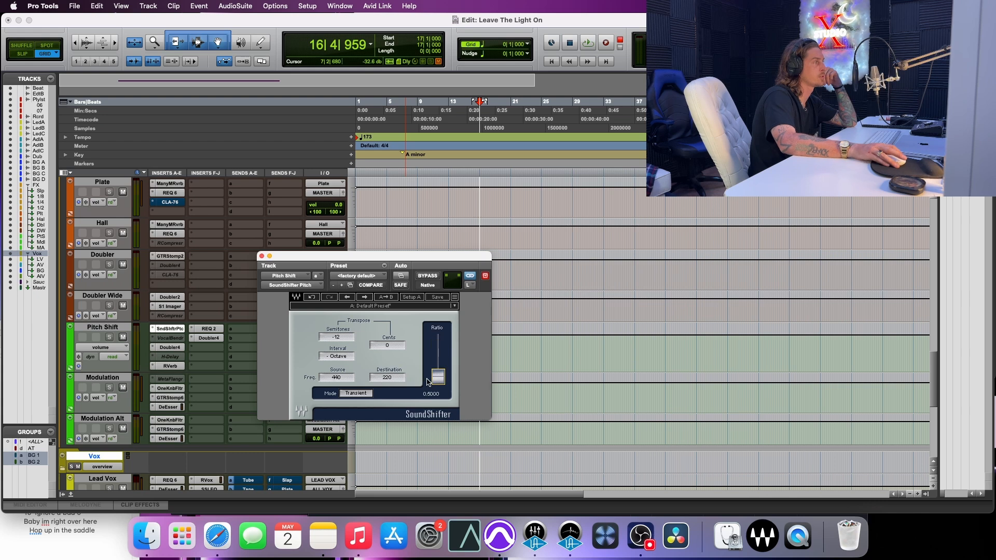
left_click(260, 255)
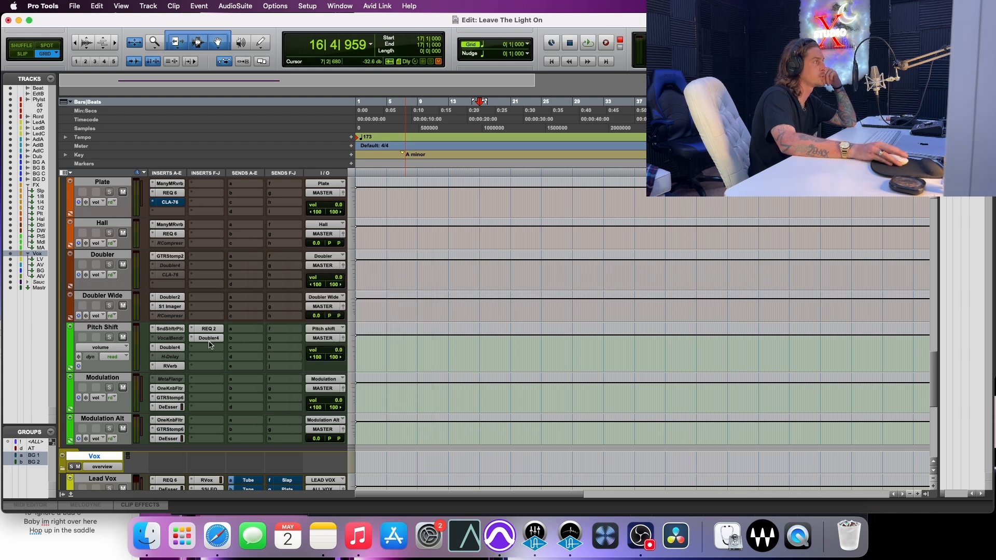
Step: Examine the remaining active Pitch Shift inserts: the first Doubler4, RVerb, REQ 2 and the second Doubler4
left_click(178, 347)
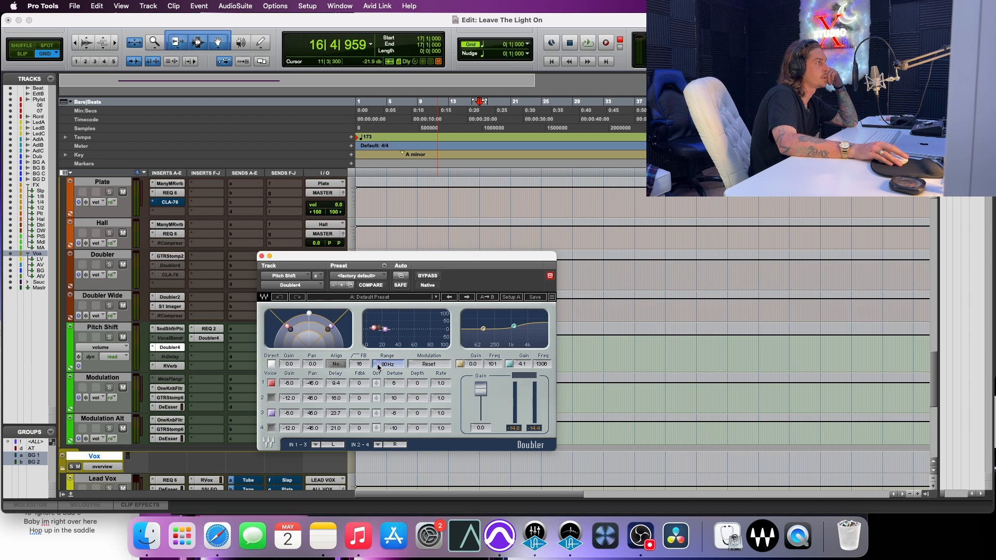
left_click(170, 366)
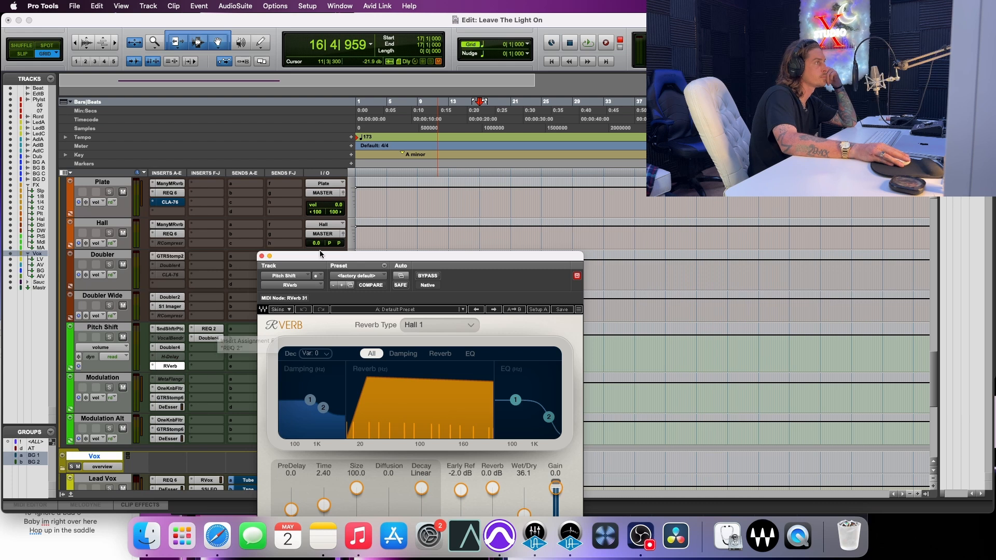
left_click(299, 200)
left_click_drag(301, 256, 289, 196)
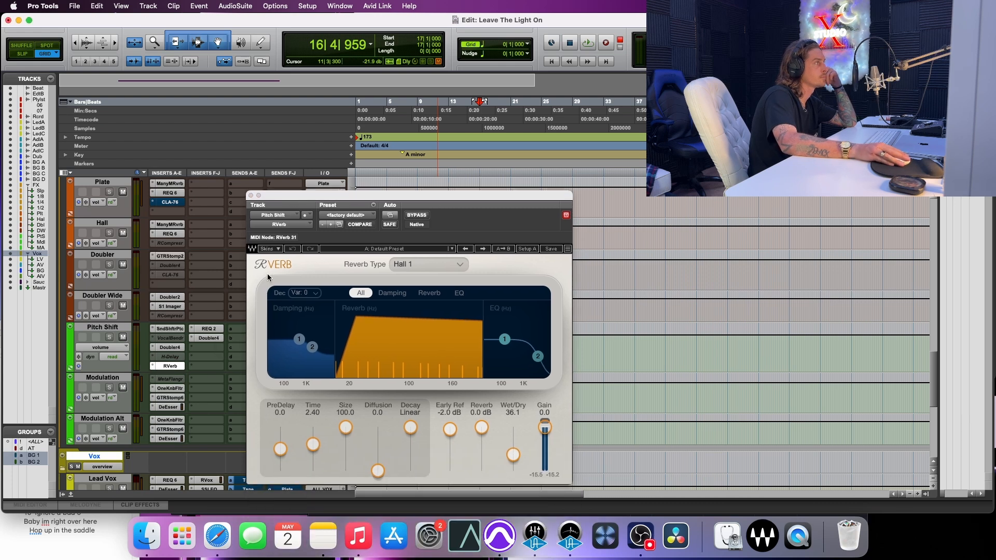
left_click(207, 330)
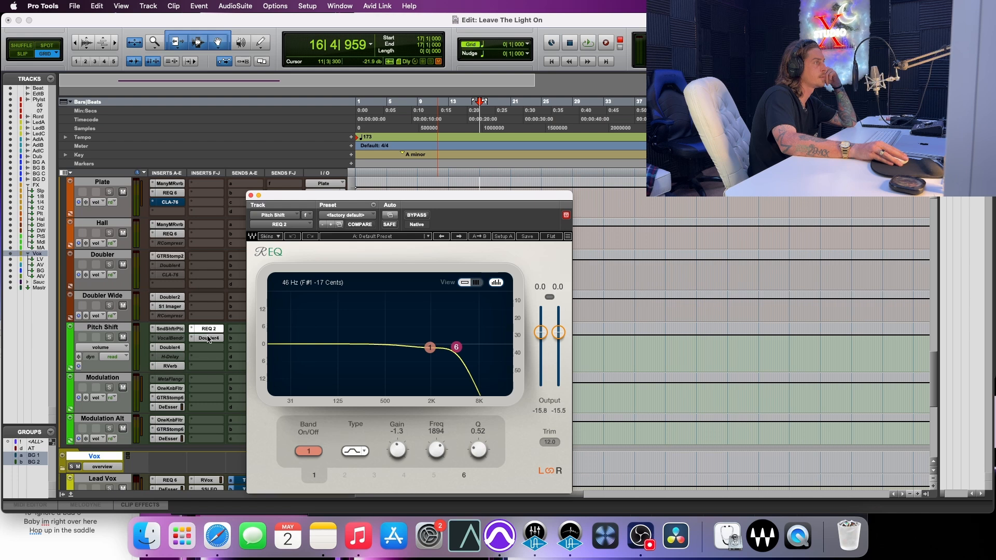
left_click(208, 338)
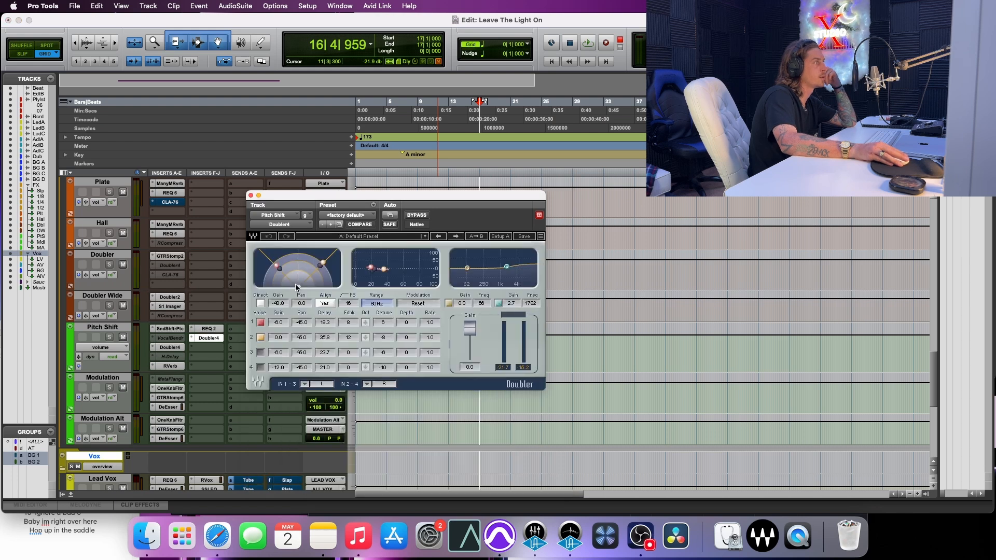
left_click(251, 196)
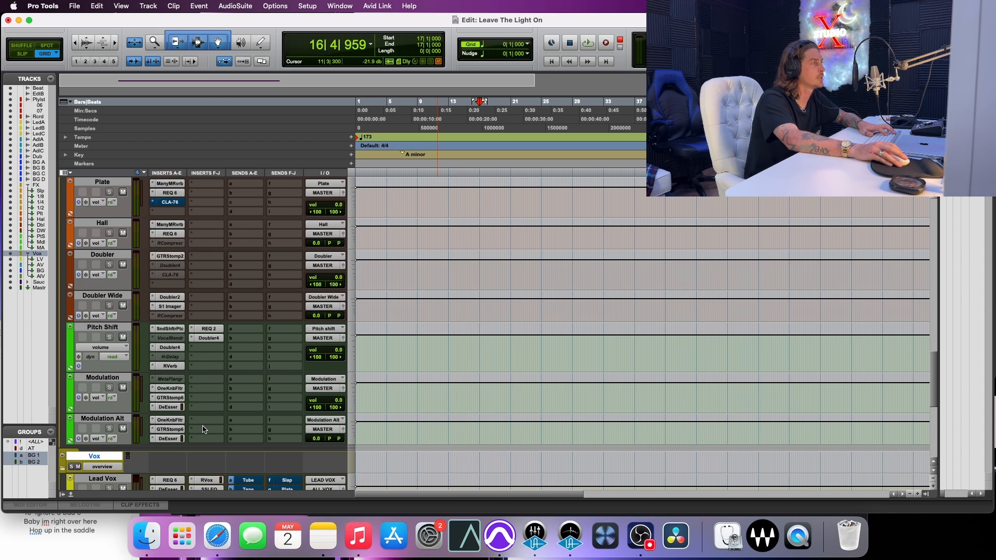
Step: Look over the Modulation and Modulation Alt tracks and collapse the FX folder track
scroll(184, 427, "down", 2)
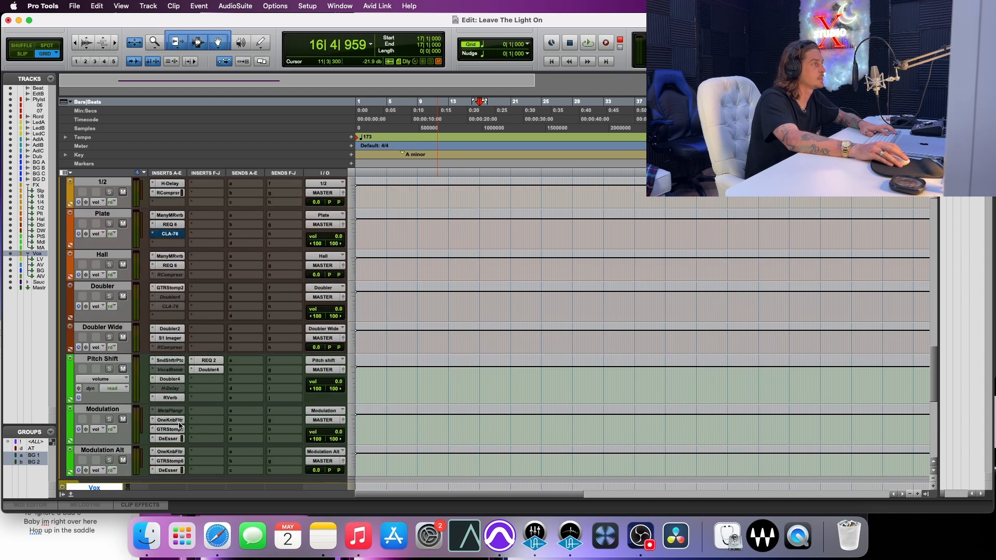
scroll(179, 425, "down", 2)
scroll(179, 425, "down", 2)
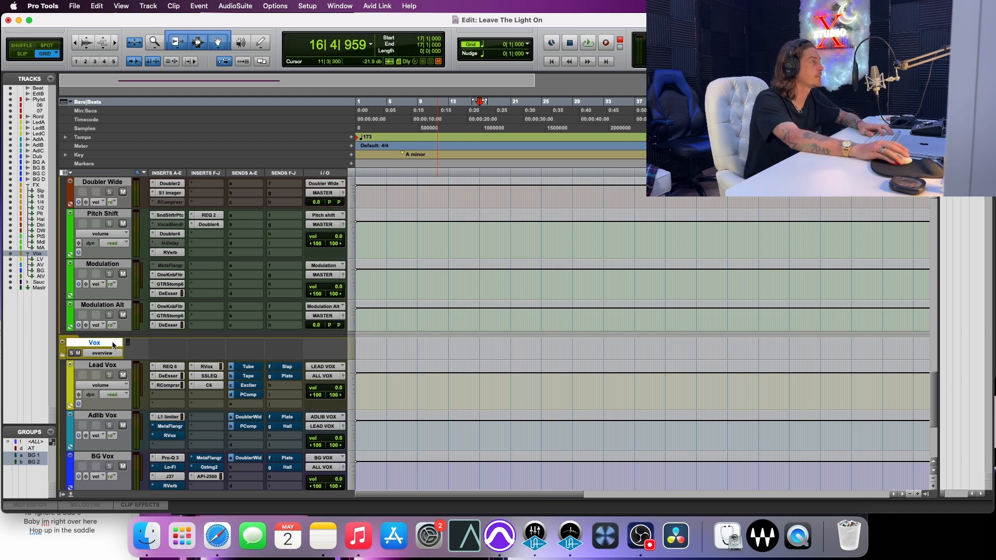
scroll(99, 333, "up", 6)
scroll(98, 334, "up", 10)
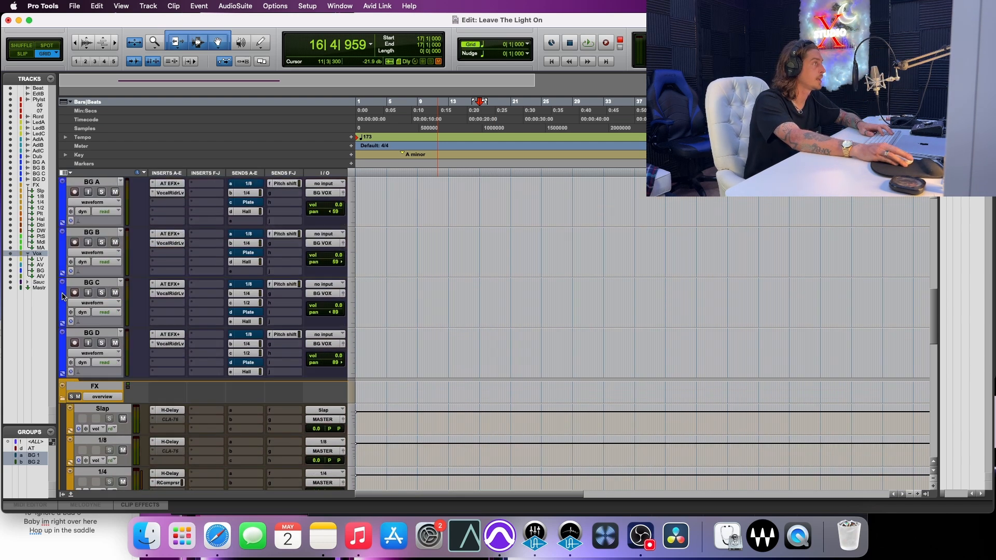
left_click(63, 400)
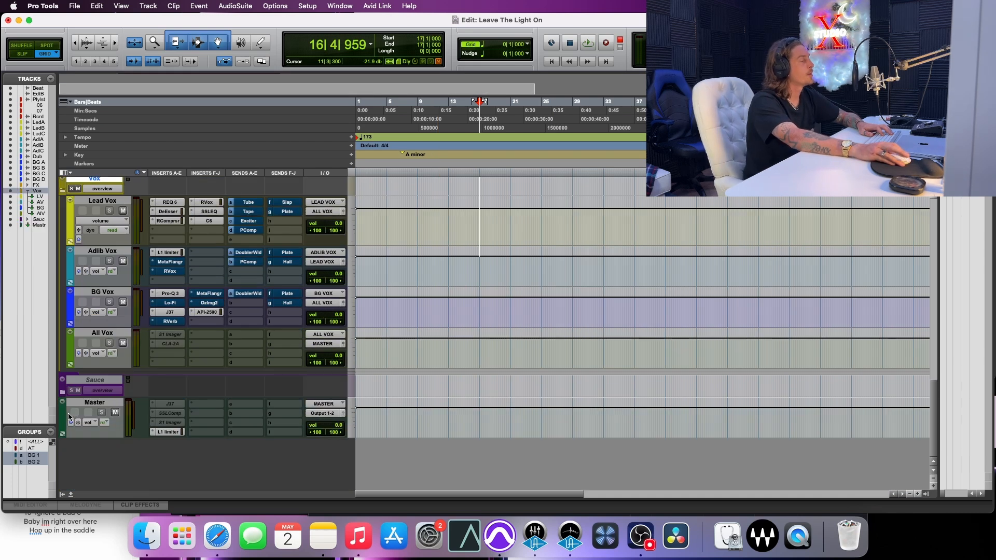
Step: Examine the L1 limiter, MetaFlanger and RVox inserts on the Adlib Vox track, closing each one
scroll(94, 399, "up", 5)
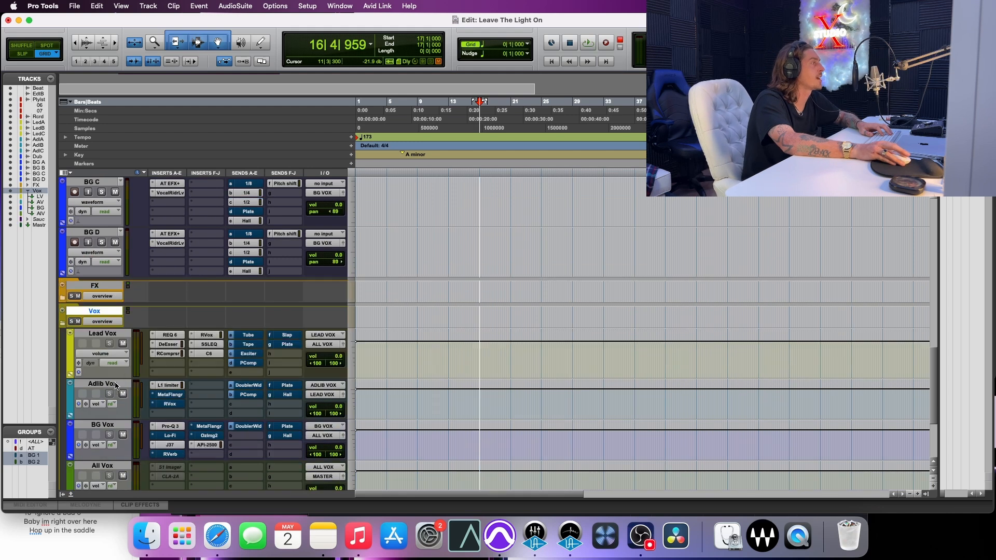
scroll(116, 386, "down", 4)
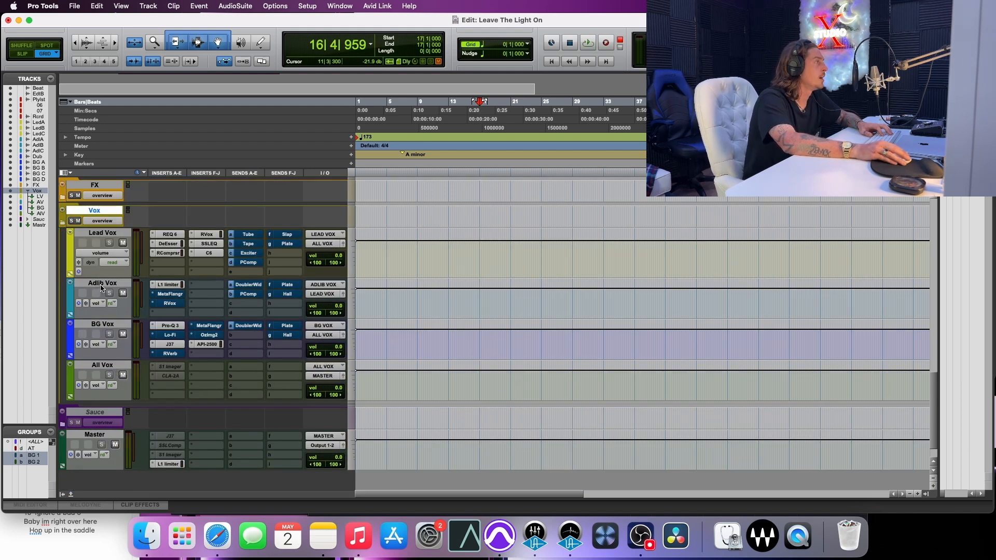
left_click(168, 285)
left_click(168, 285)
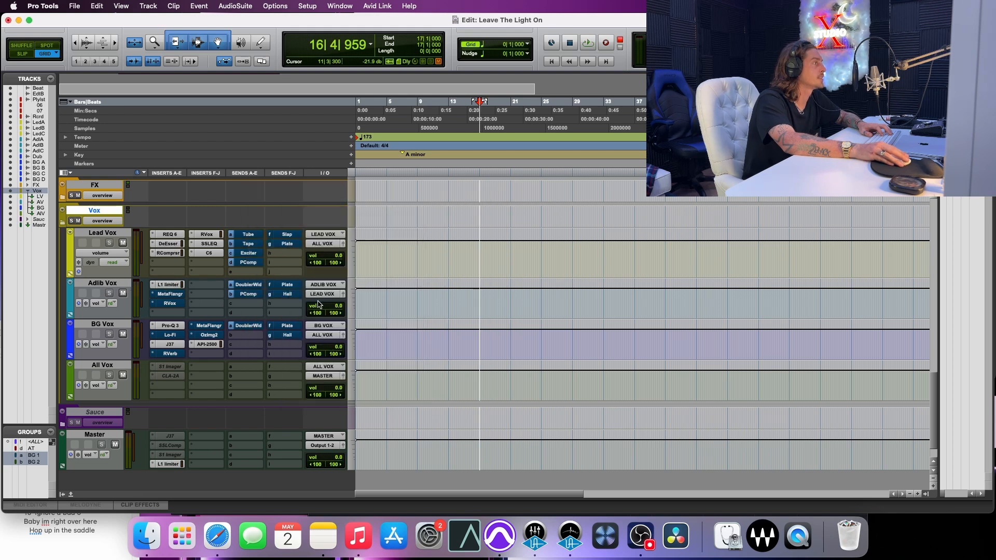
left_click(170, 286)
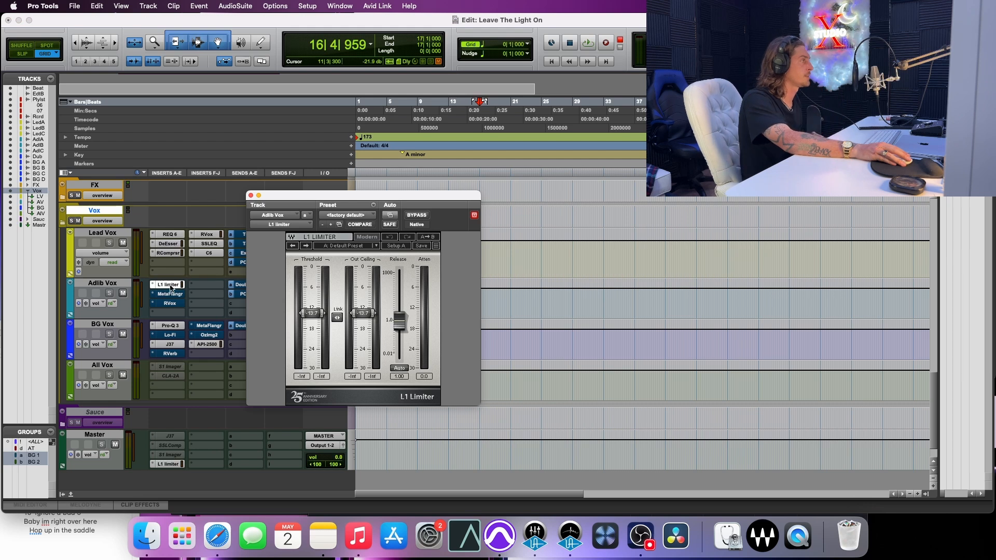
left_click(169, 285)
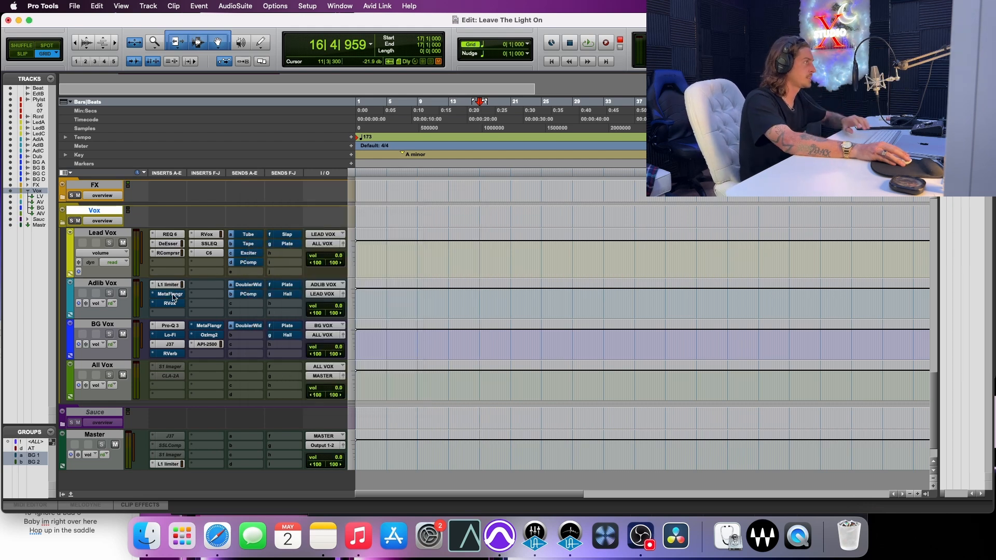
left_click(172, 294)
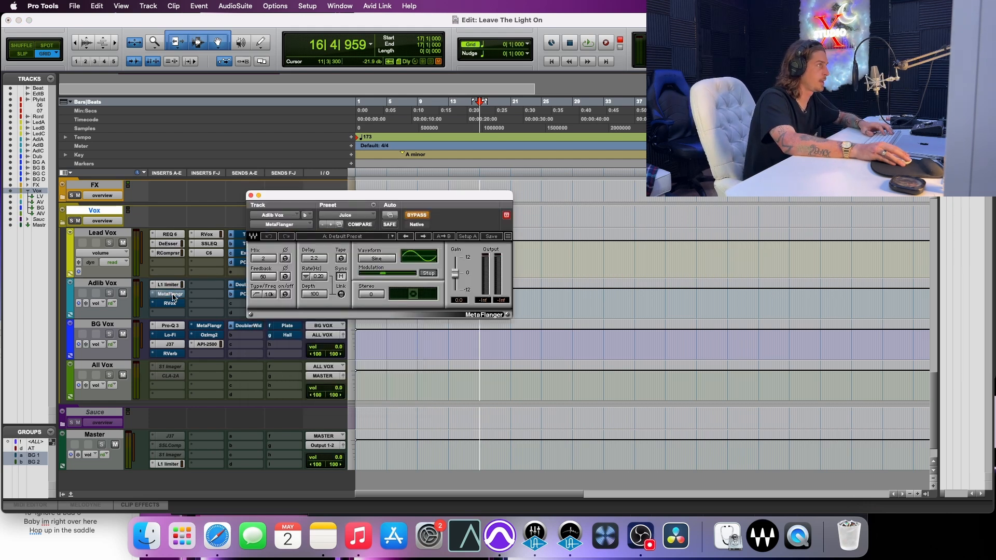
left_click(172, 295)
left_click(172, 304)
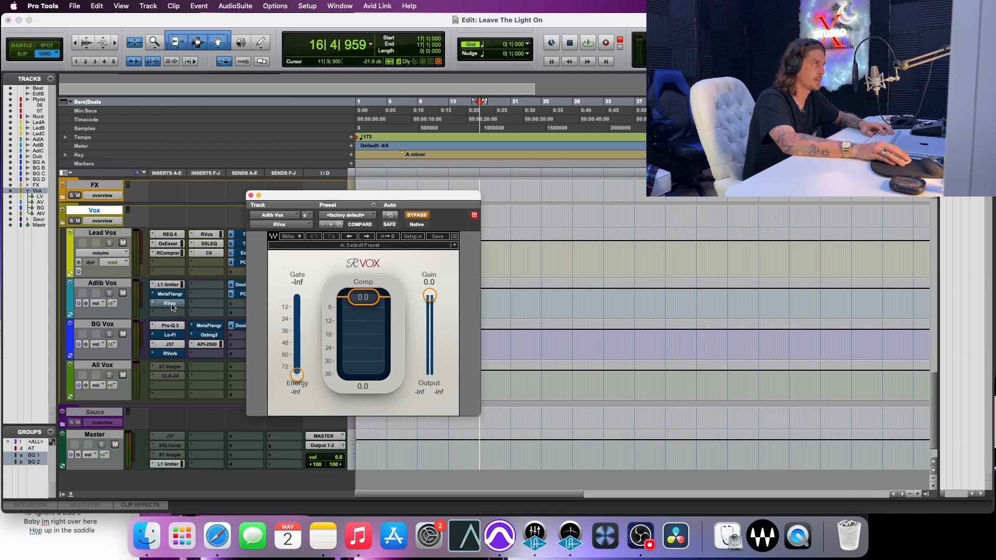
left_click(171, 304)
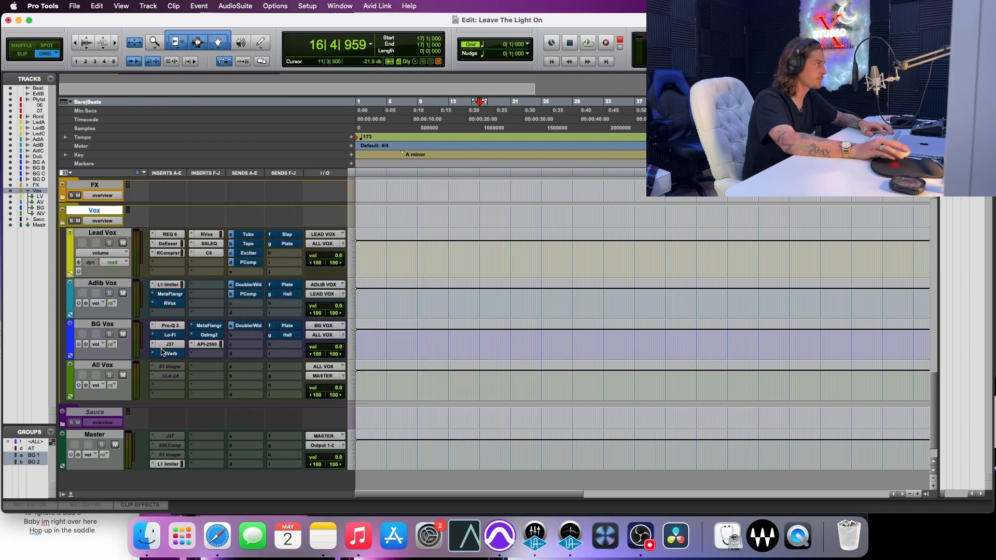
Step: Open the Pro-Q 3 on the BG Vox track and replace it with a REQ 6
left_click(170, 326)
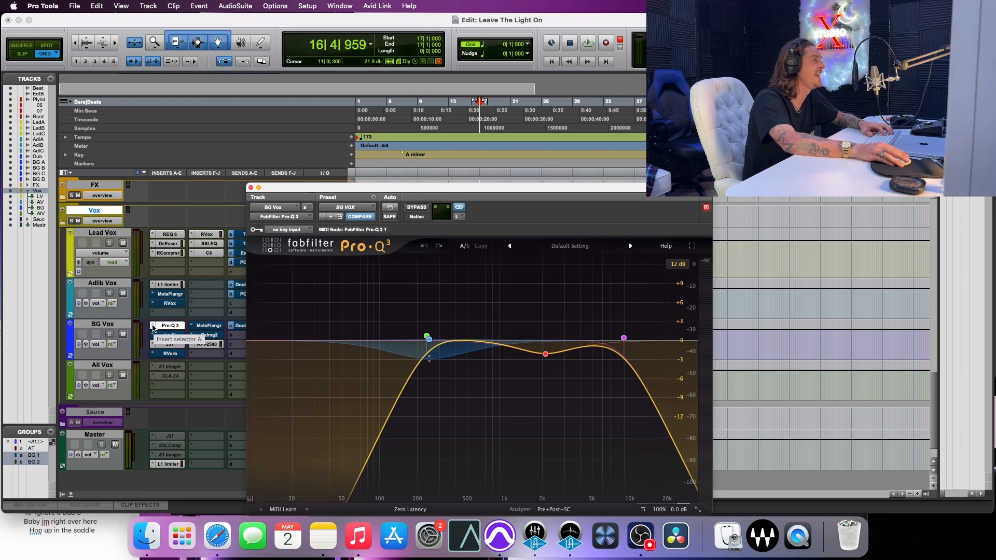
left_click(153, 328)
type("req")
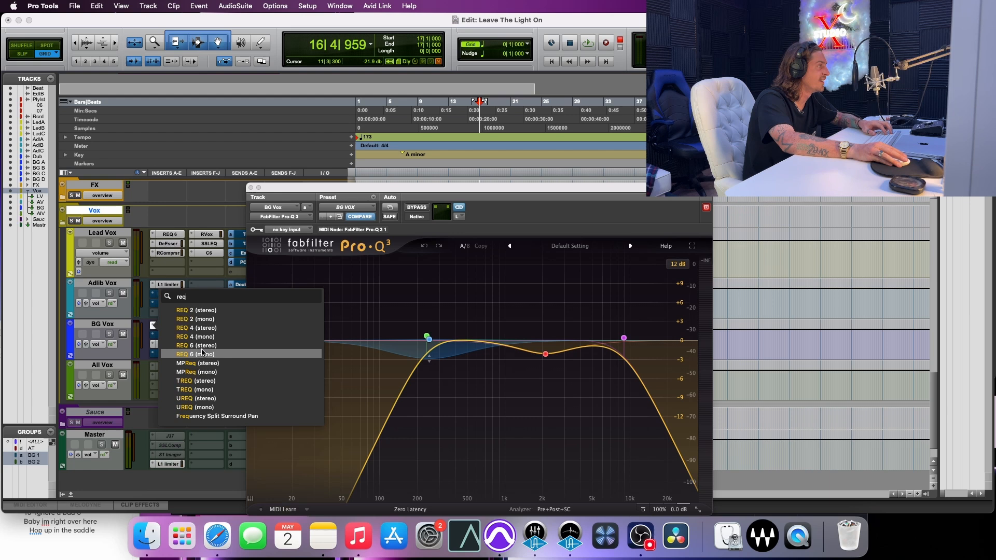
left_click(210, 353)
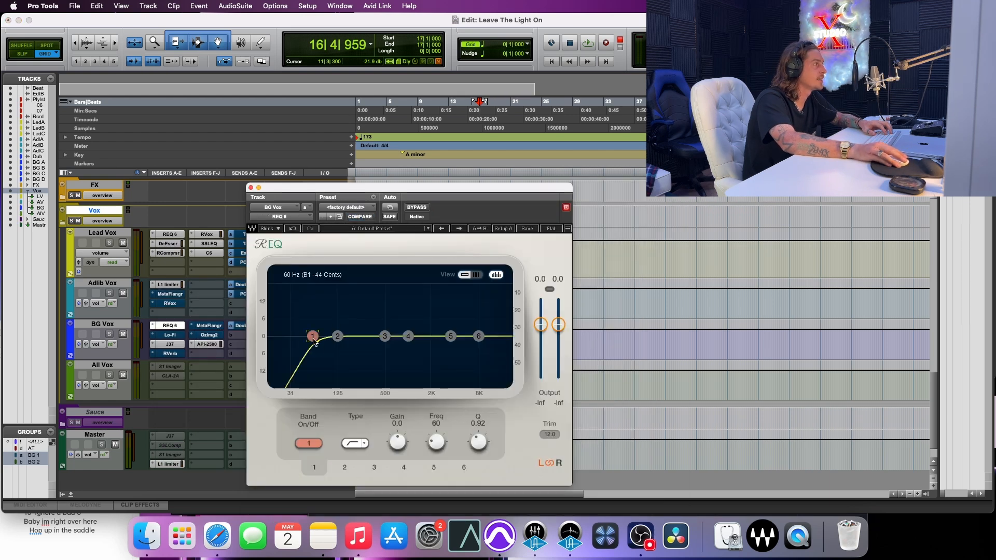
Step: Shape the BG Vox REQ 6 with a high-pass at about 563 Hz, a low-pass at about 5975 Hz and a 1 dB dip at about 2131 Hz
left_click_drag(315, 342, 390, 342)
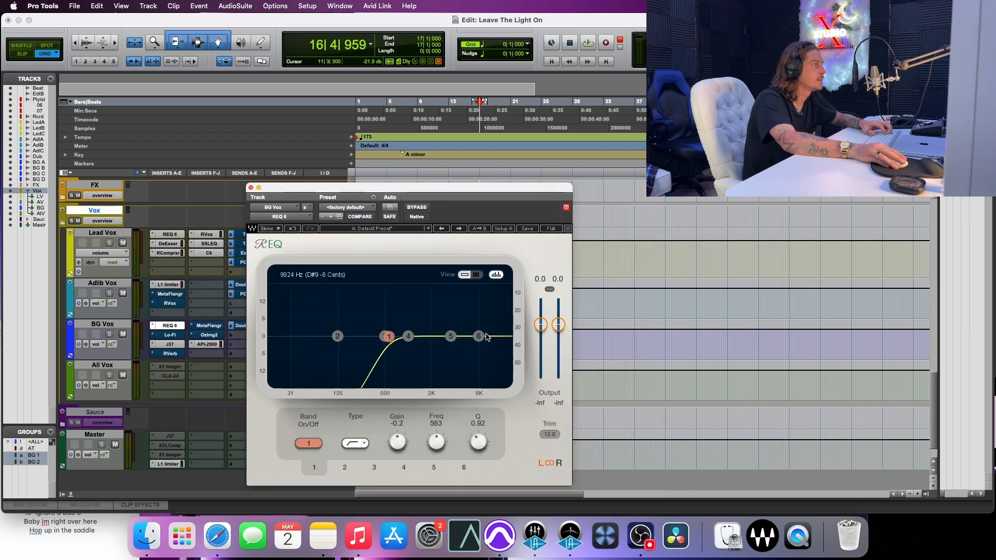
left_click(478, 336)
left_click(352, 448)
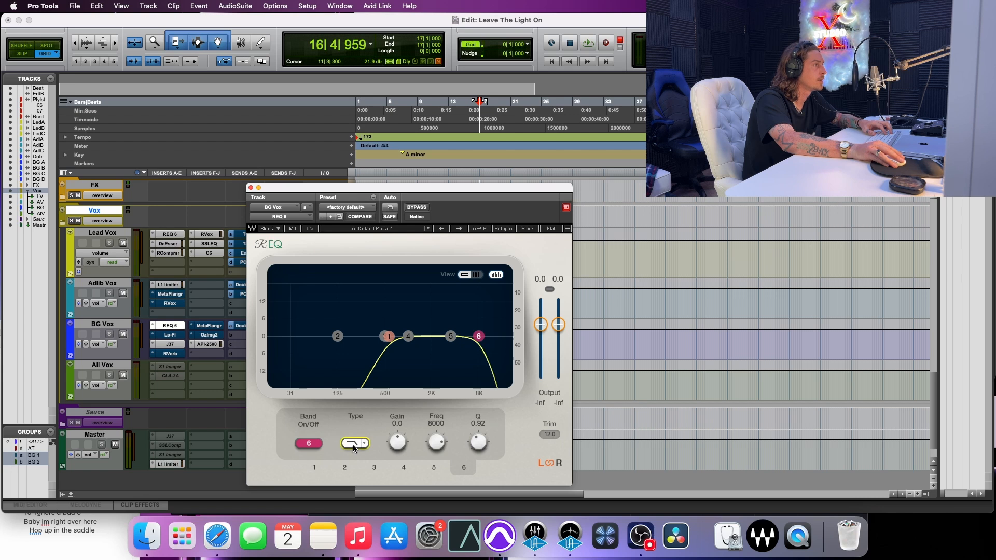
left_click_drag(482, 338, 472, 340)
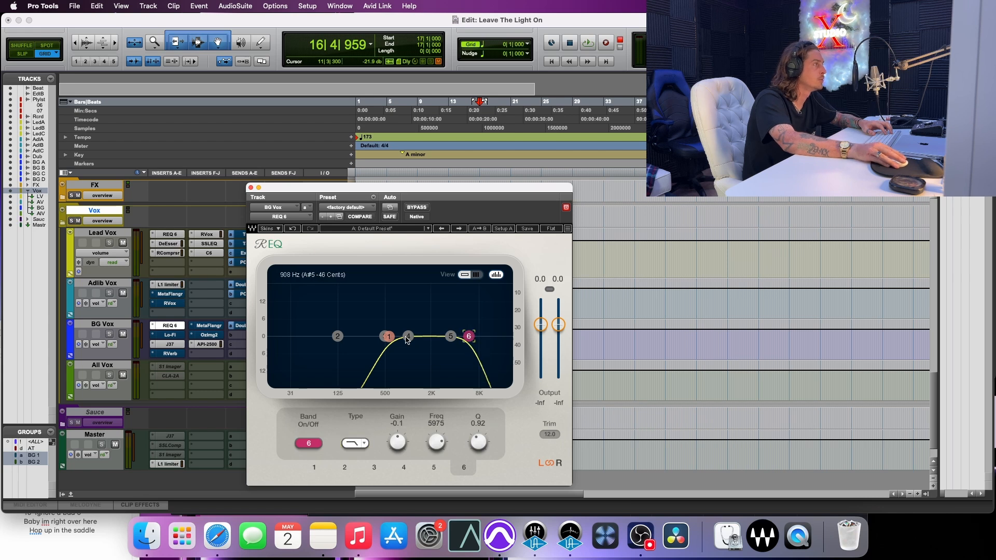
left_click_drag(407, 337, 433, 338)
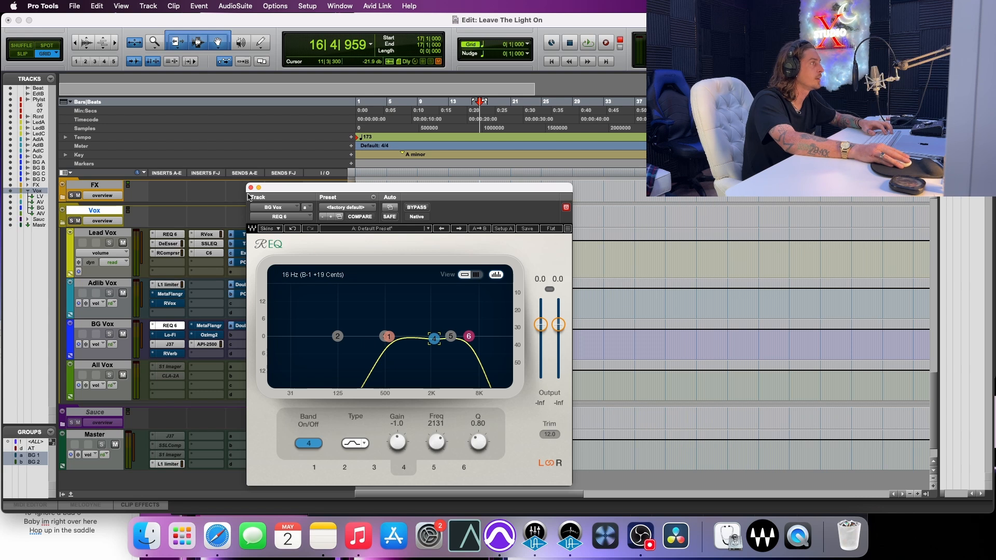
Step: Examine the J37, RVerb and MetaFlanger inserts on the BG Vox track, closing them when done
left_click(170, 344)
left_click_drag(298, 225, 255, 133)
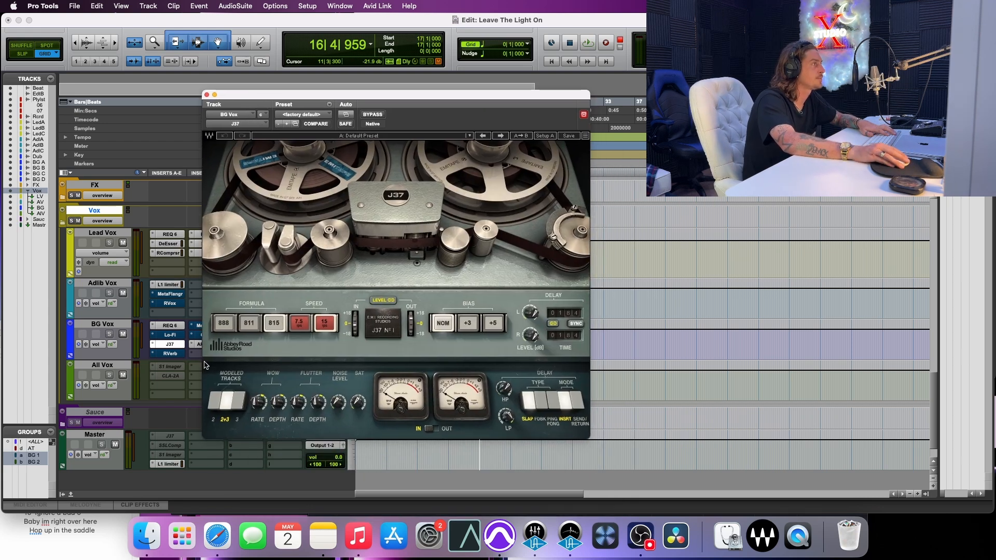
left_click(169, 354)
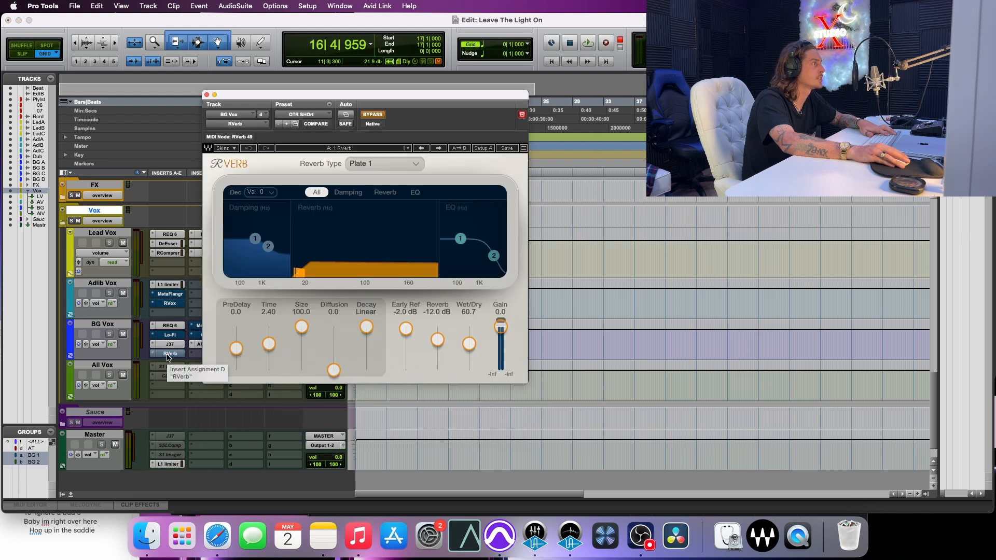
left_click(206, 95)
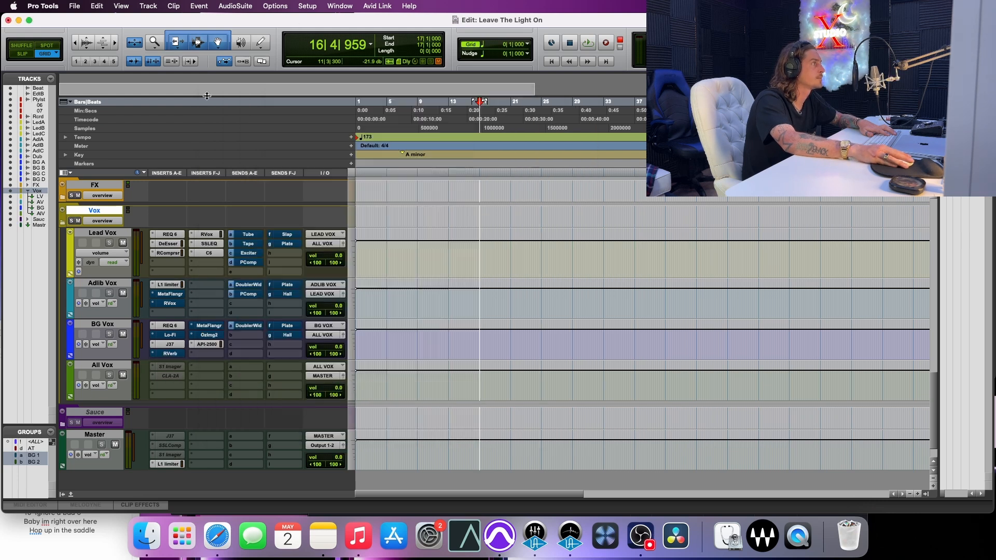
left_click(208, 326)
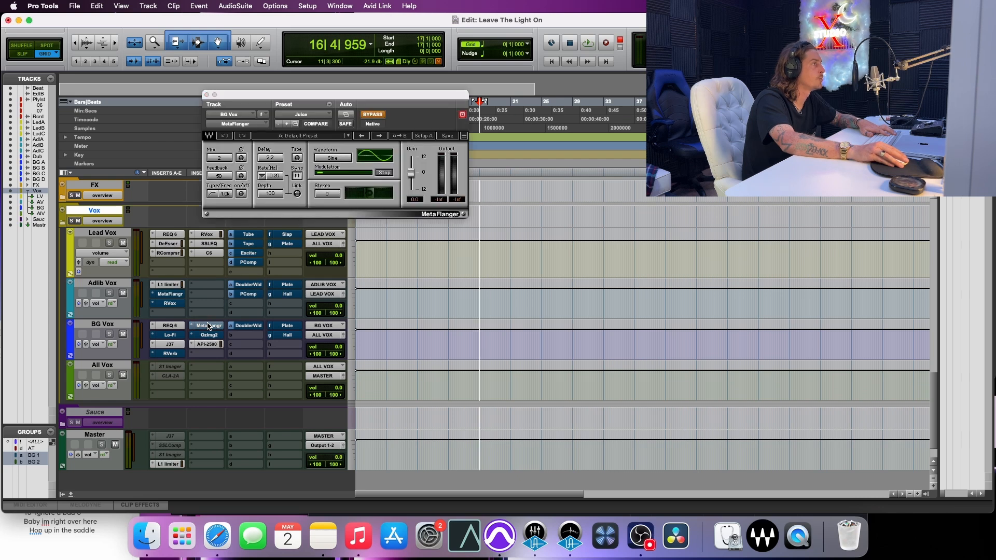
left_click(208, 325)
Step: Replace the OzImg2 insert on the BG Vox track with an S1 Imager and widen its stereo width to about 1.56
left_click(208, 336)
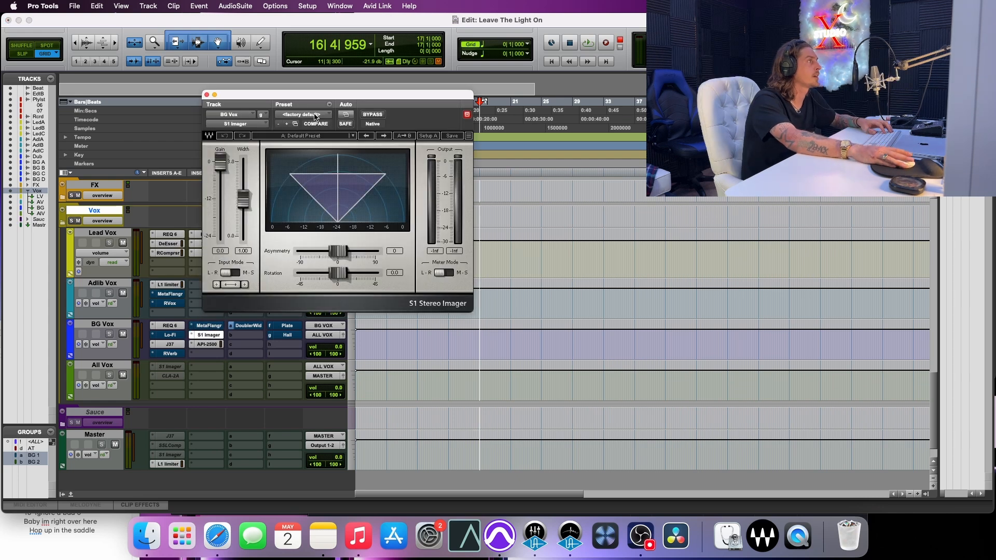
left_click_drag(318, 103, 310, 208)
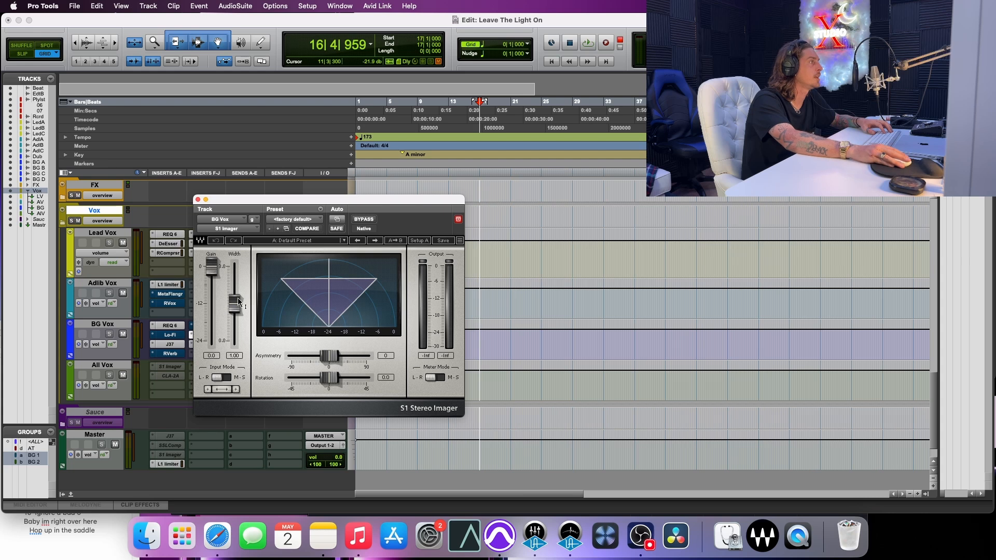
left_click_drag(236, 308, 235, 292)
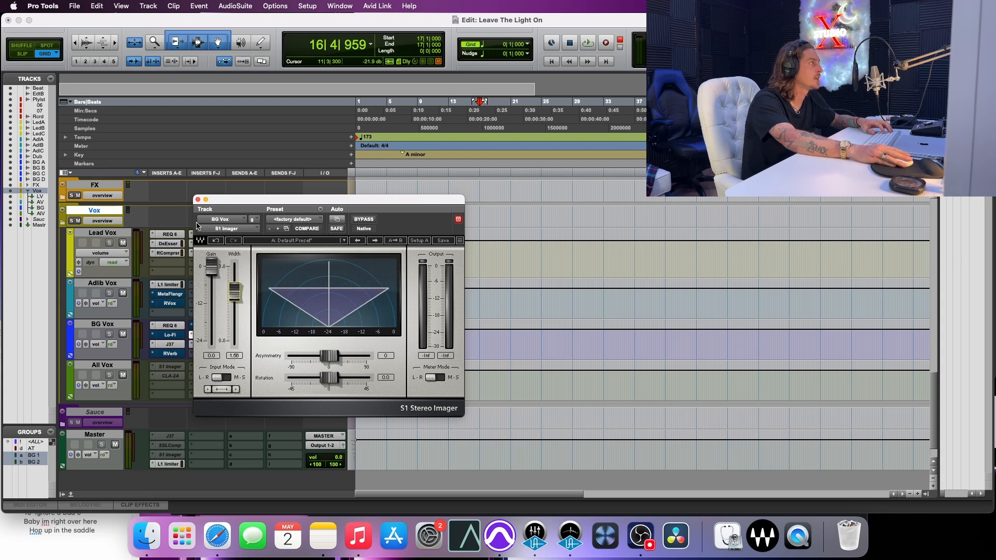
left_click(197, 200)
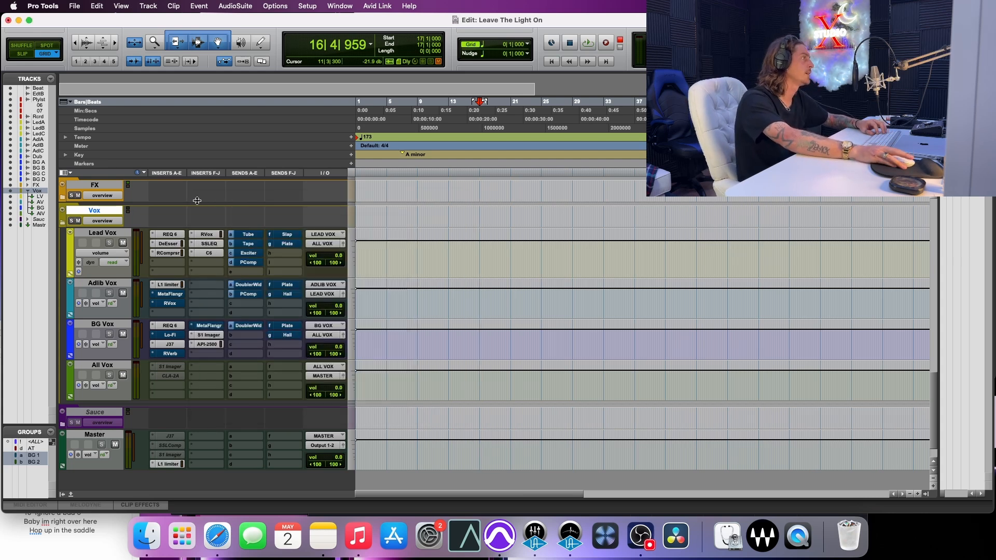
Step: Examine the API-2500 compressor on the BG Vox track, close it, and check the inactive S1 Imager insert on All Vox
left_click(207, 345)
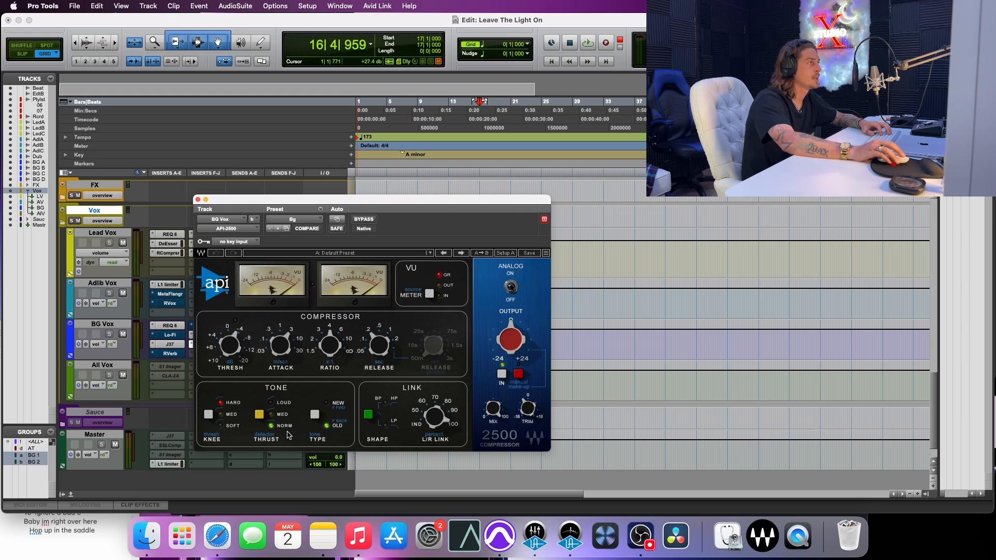
left_click(197, 200)
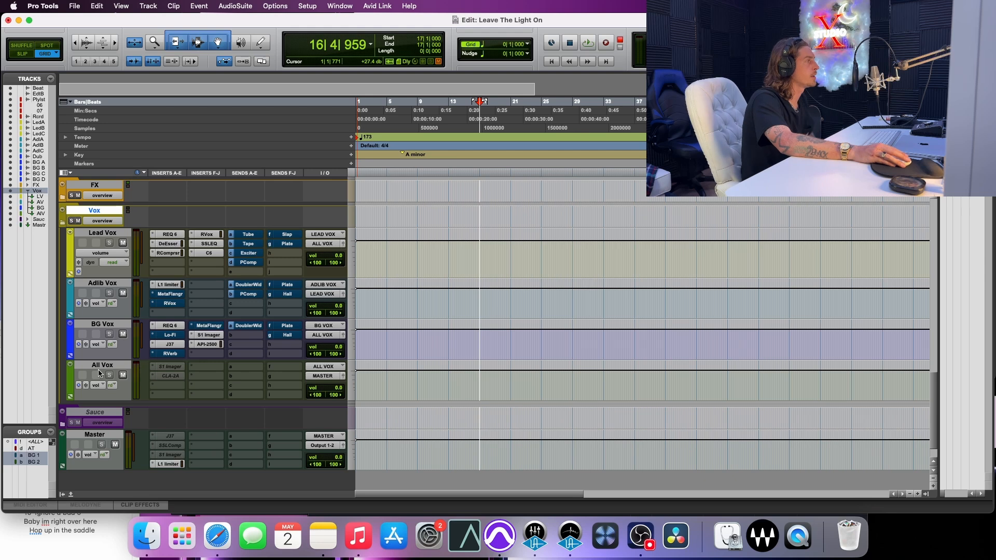
left_click(170, 371)
left_click(170, 372)
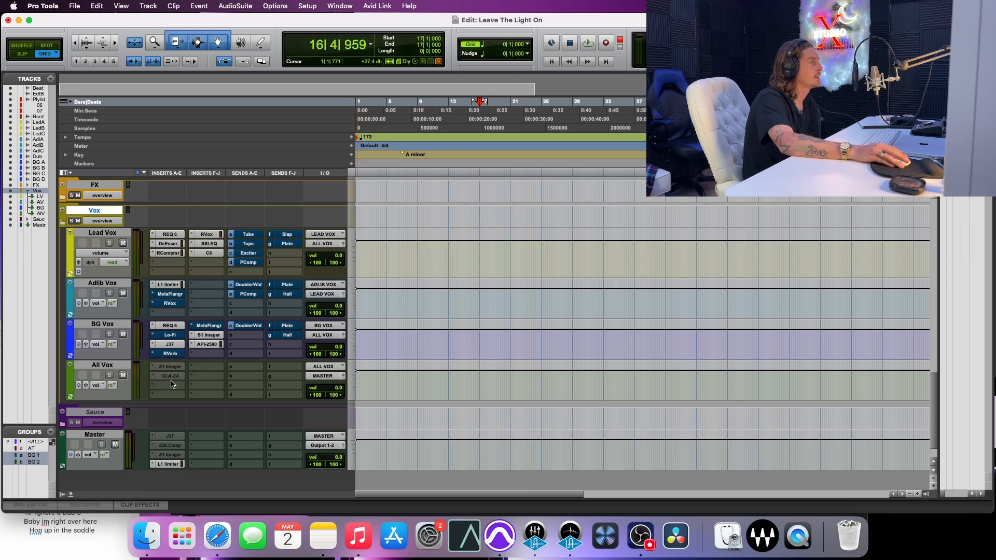
Step: Examine the C6 multiband compressor insert on the Lead Vox track and close it
scroll(173, 384, "down", 1)
scroll(173, 384, "up", 5)
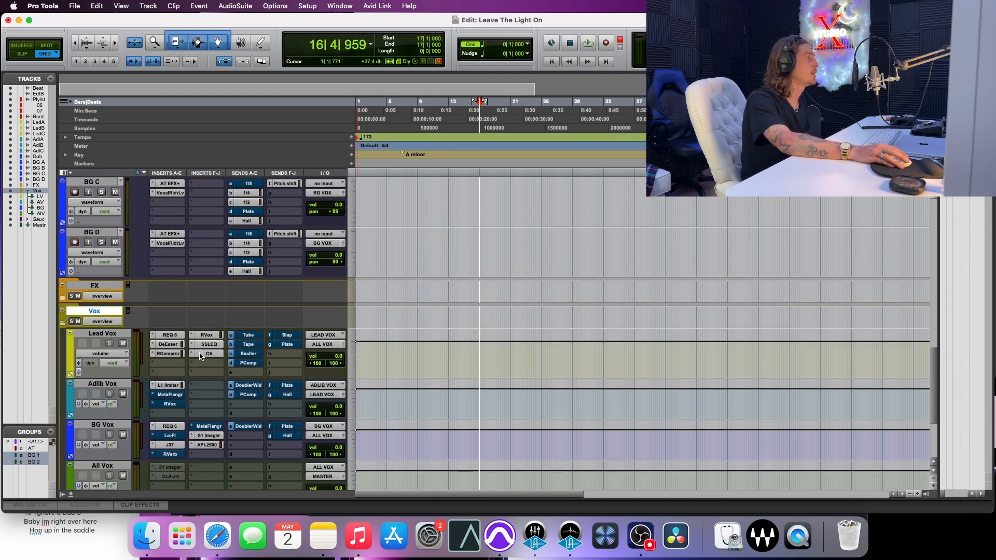
left_click(205, 354)
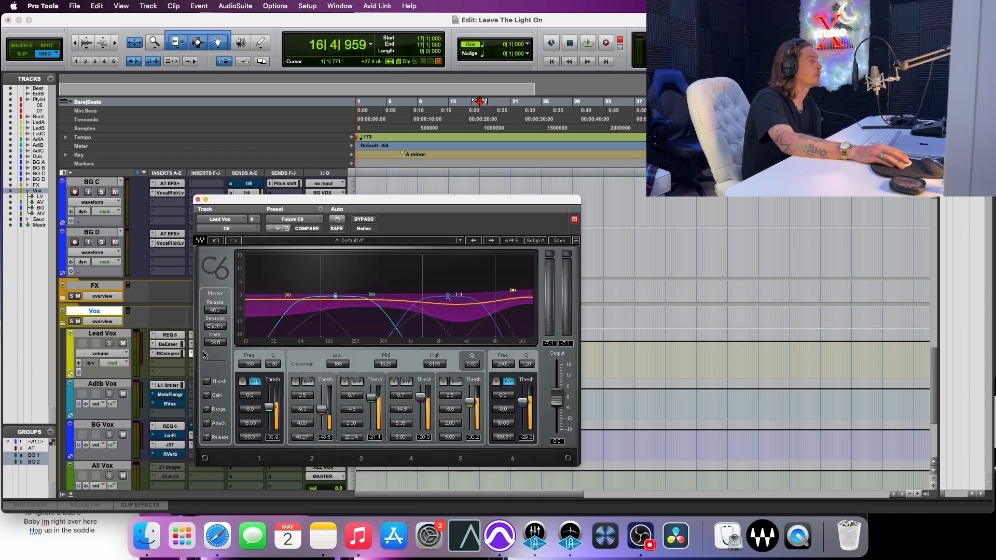
left_click(198, 201)
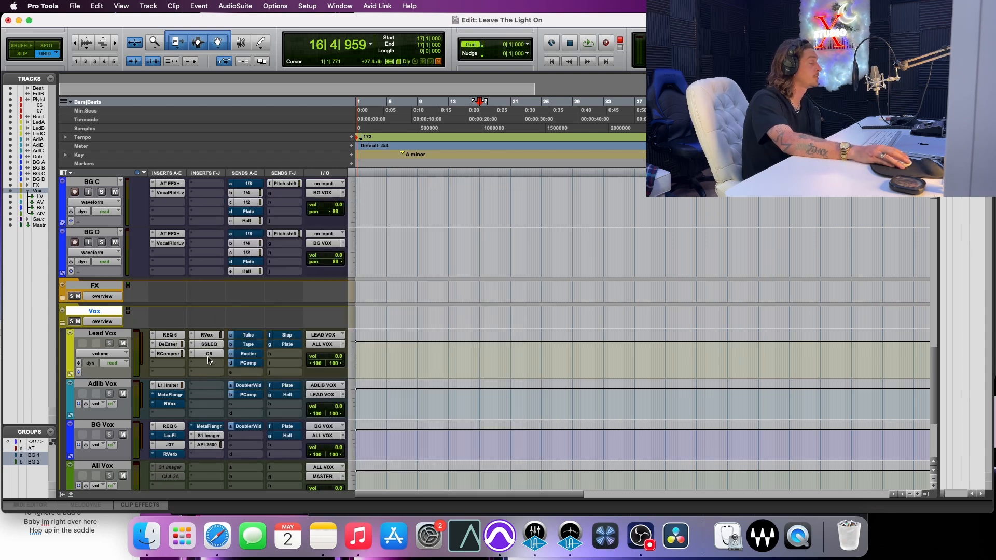
Step: Expand the Sauce folder track to show its Tube, Tape, Exciter and PComp tracks
scroll(211, 376, "down", 5)
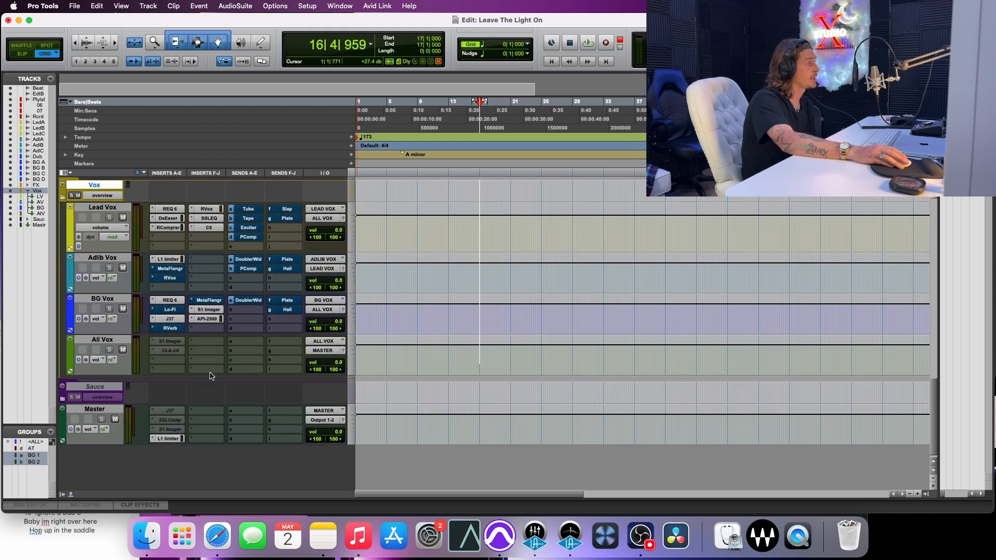
left_click(65, 404)
scroll(142, 336, "up", 3)
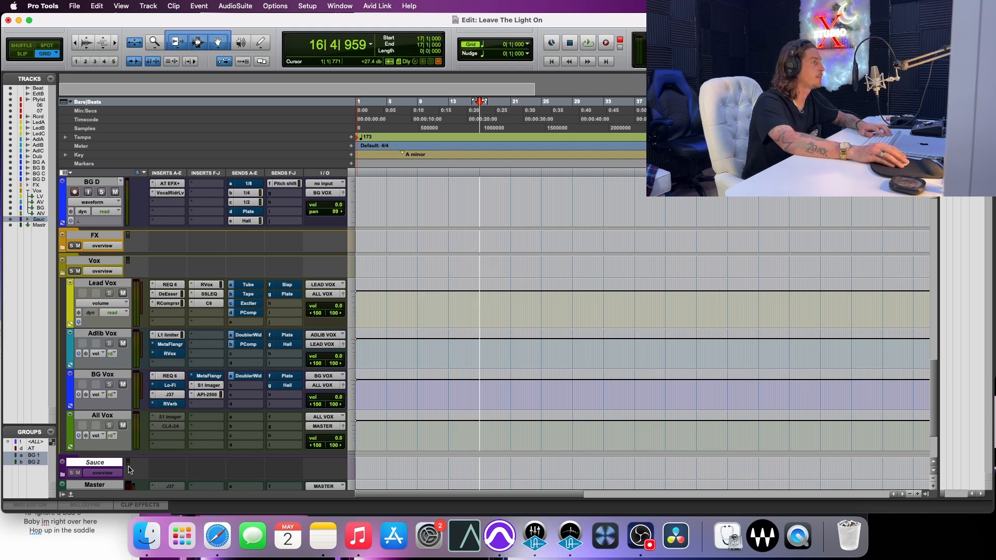
scroll(130, 467, "down", 3)
left_click(64, 405)
scroll(123, 403, "down", 5)
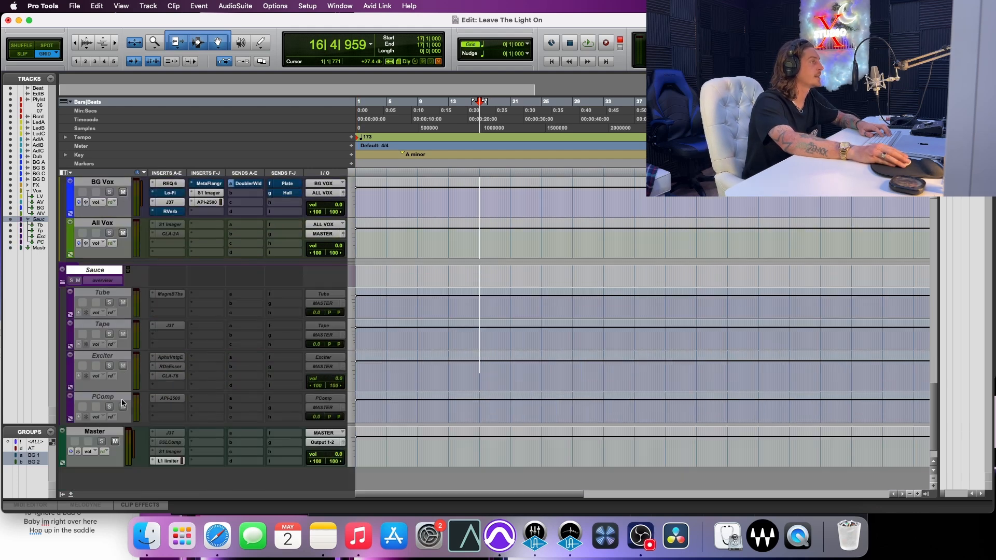
Step: Try to make the MagmBTbs insert on the Tube track active, and make the whole Sauce folder track active
right_click(172, 297)
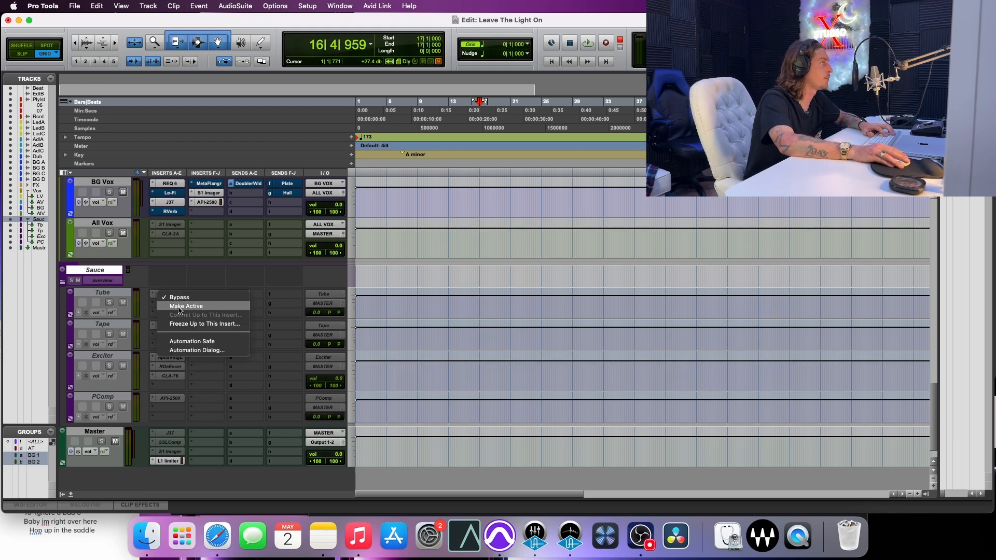
left_click(186, 306)
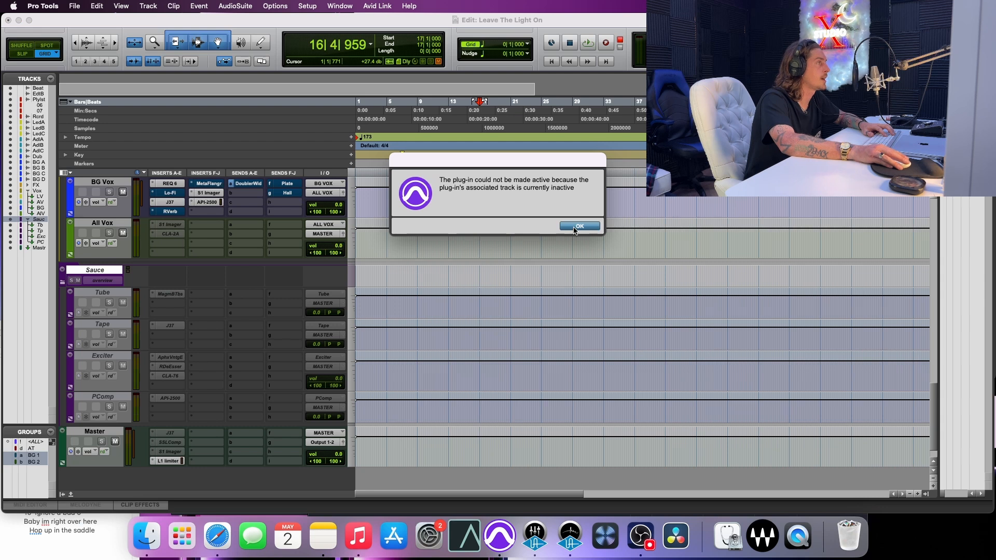
left_click(579, 226)
right_click(104, 270)
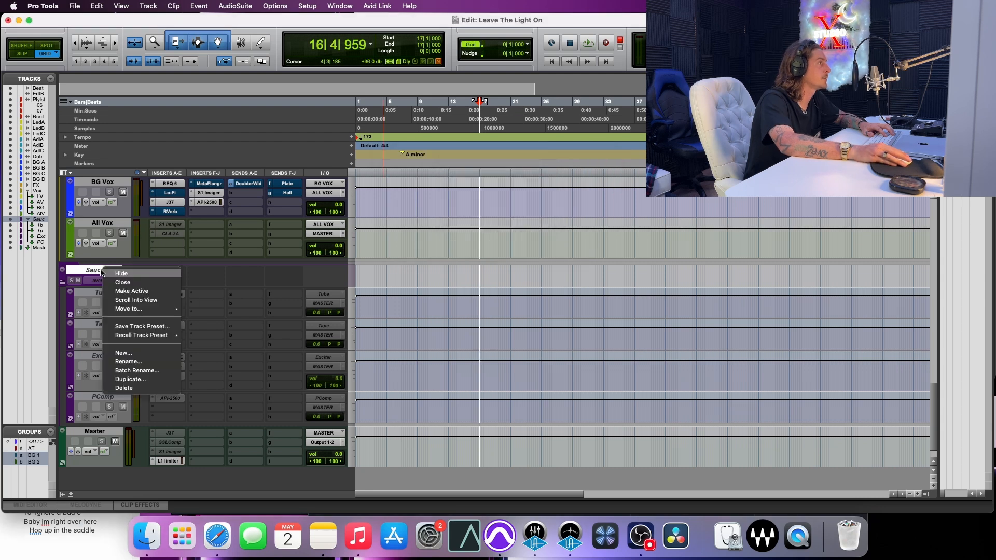
left_click(120, 290)
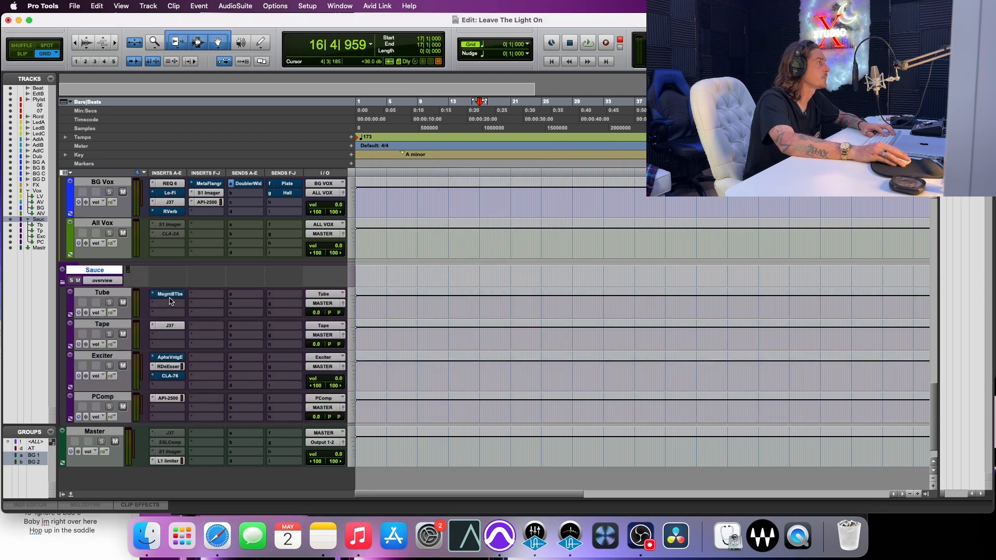
Step: Examine the Magma BB Tubes insert on the Tube track and the J37 insert on the Tape track, closing each one
left_click(170, 294)
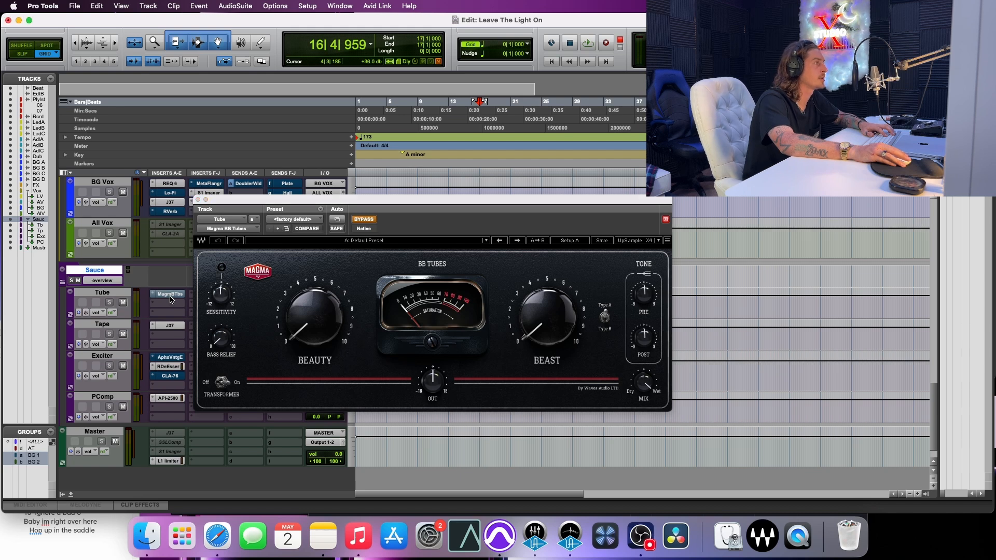
left_click(171, 296)
left_click(166, 325)
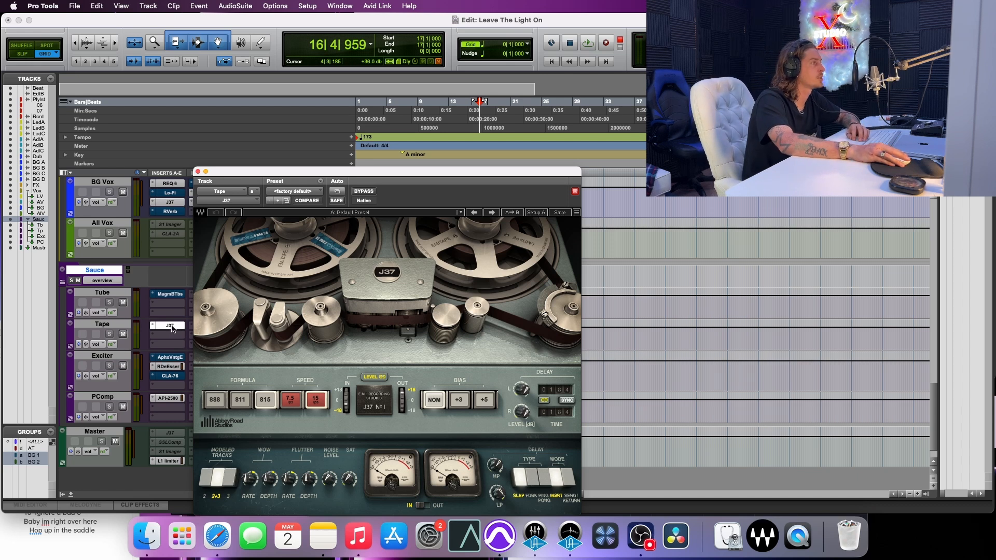
left_click(170, 326)
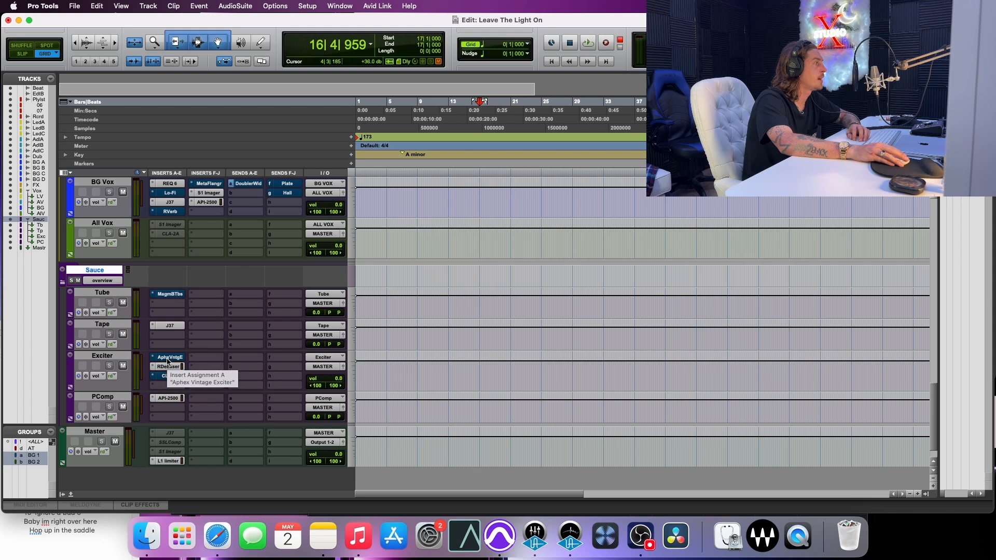
Step: Examine the Aphex Vintage Exciter, RDeEsser and CLA-76 inserts on the Exciter track and the API-2500 on the PComp track
left_click(168, 358)
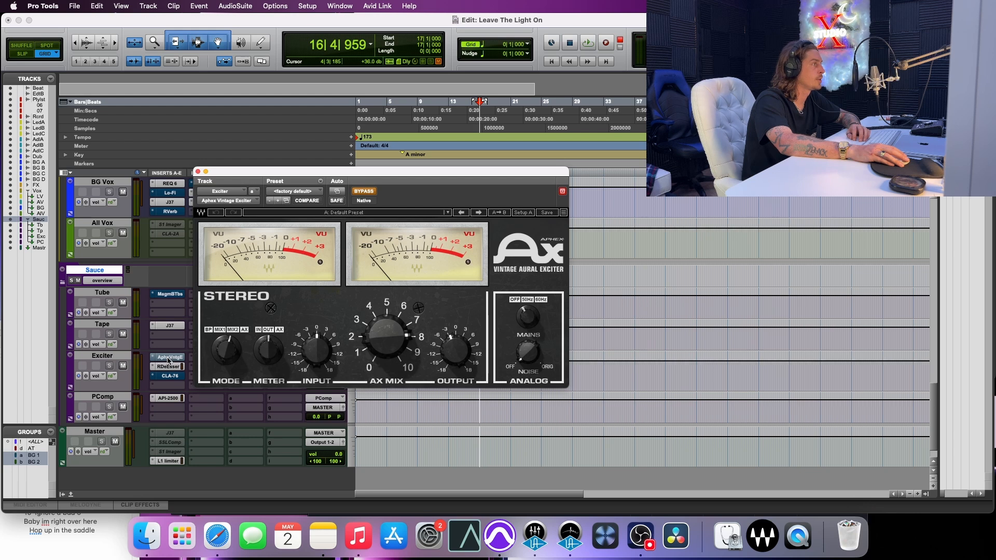
left_click(169, 357)
left_click(169, 367)
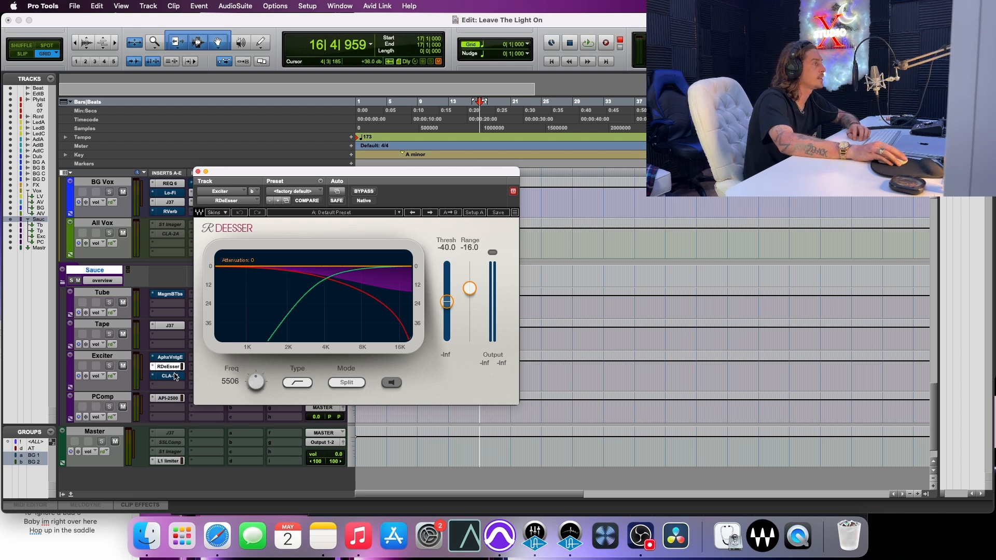
left_click(170, 376)
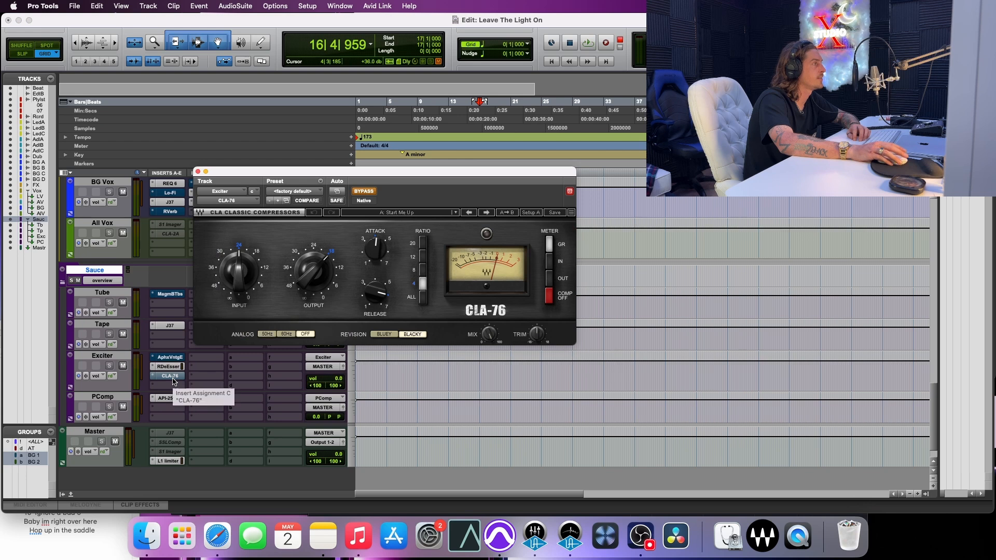
left_click(173, 378)
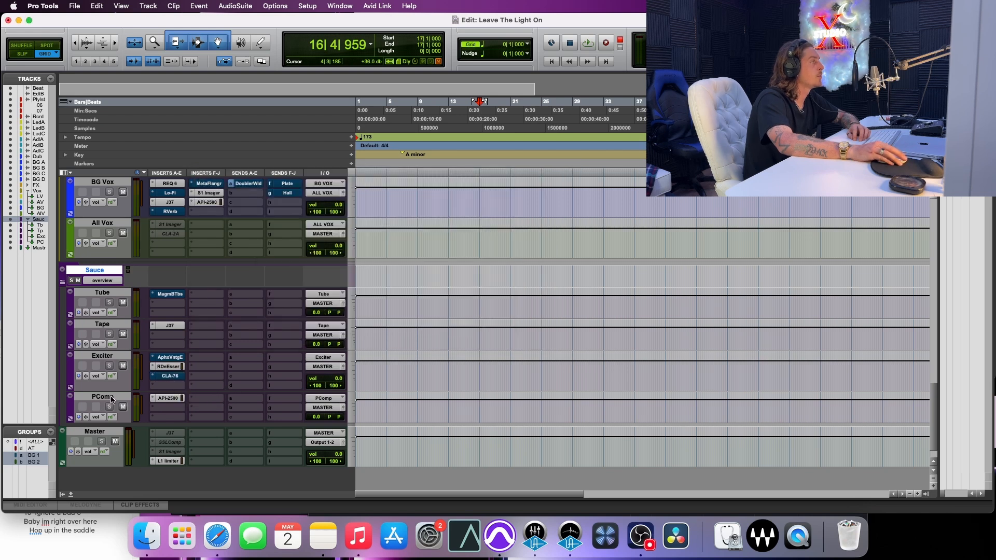
left_click(173, 398)
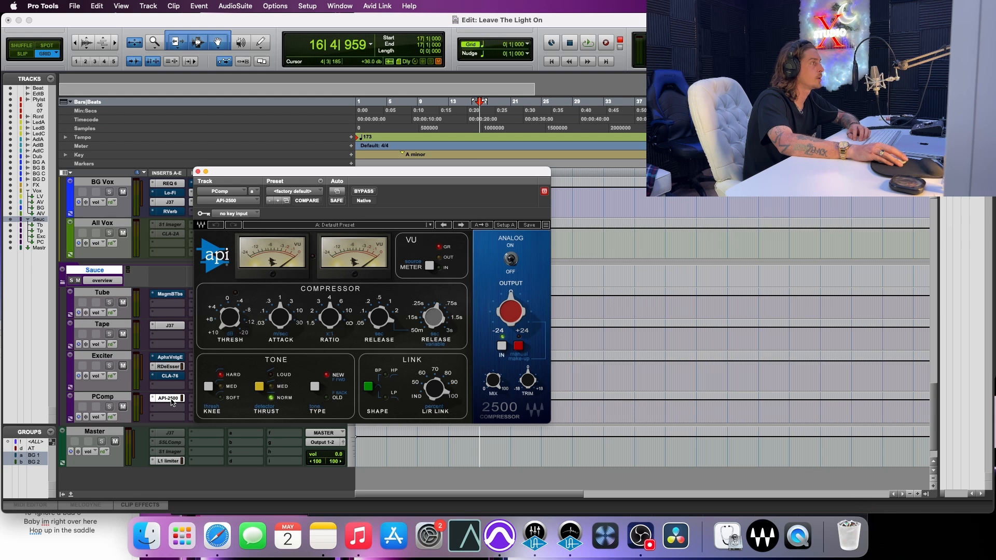
left_click(171, 398)
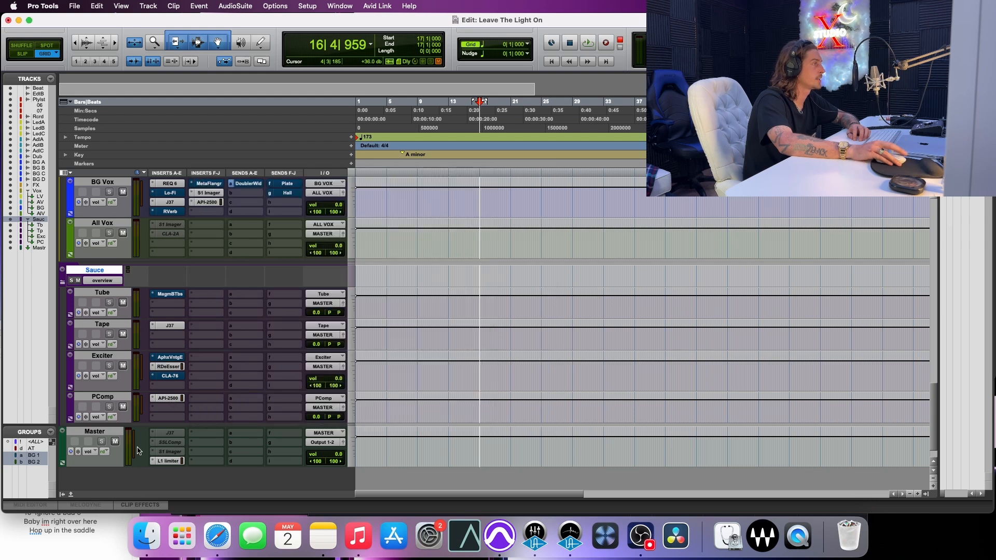
Step: Make the inactive SSLComp insert on the Master track active
scroll(118, 438, "down", 2)
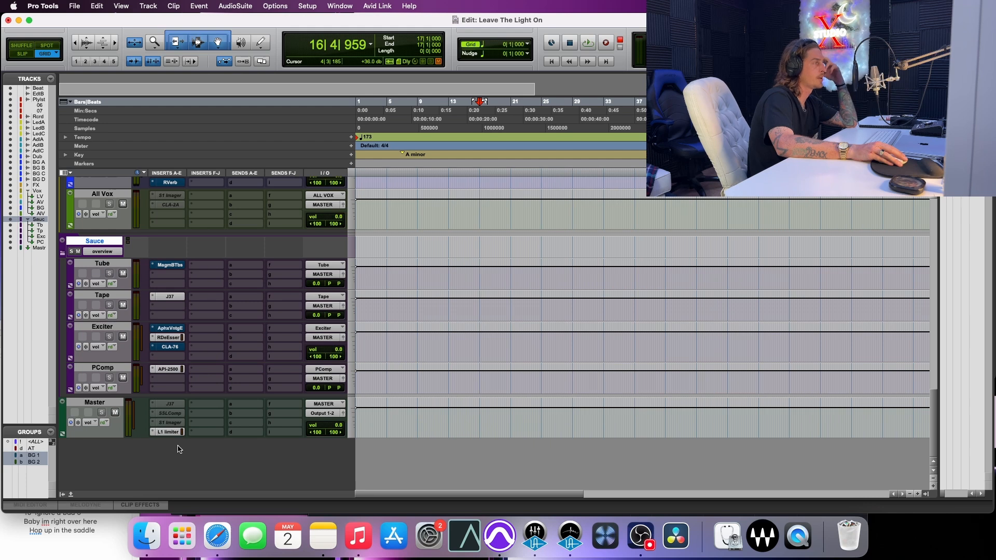
right_click(110, 402)
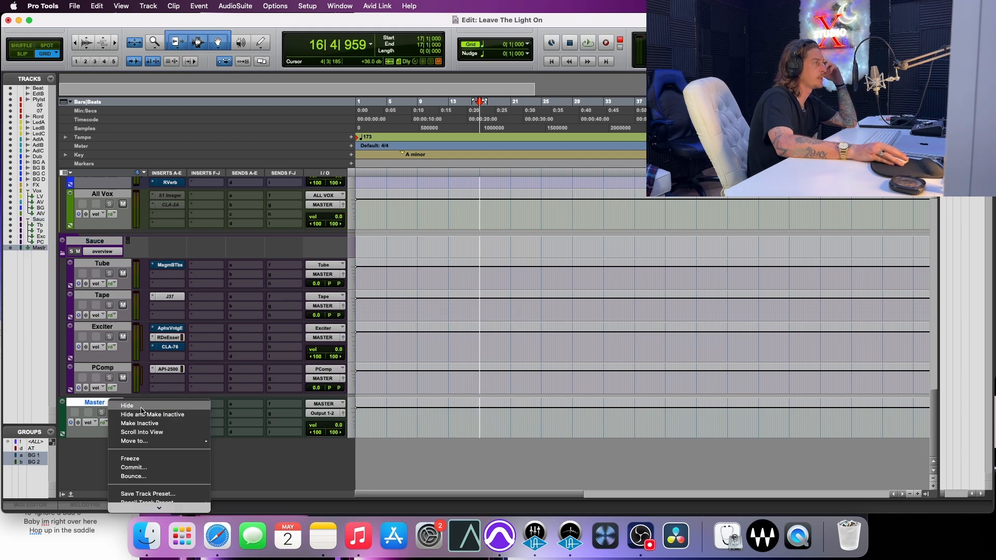
left_click(99, 399)
right_click(175, 409)
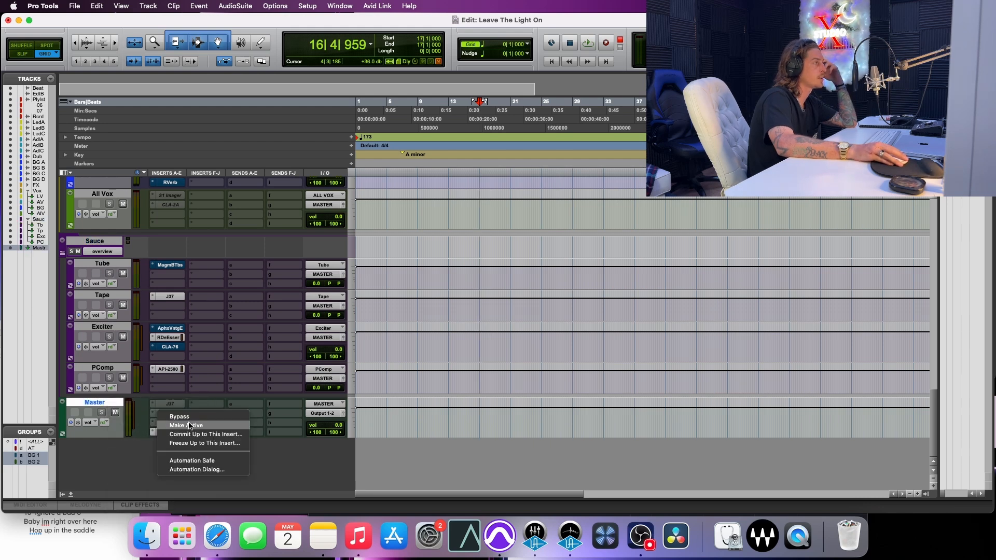
left_click(186, 425)
Step: Examine the SSLComp insert on the Master track, close it, and open the Master's L1 limiter
left_click(179, 413)
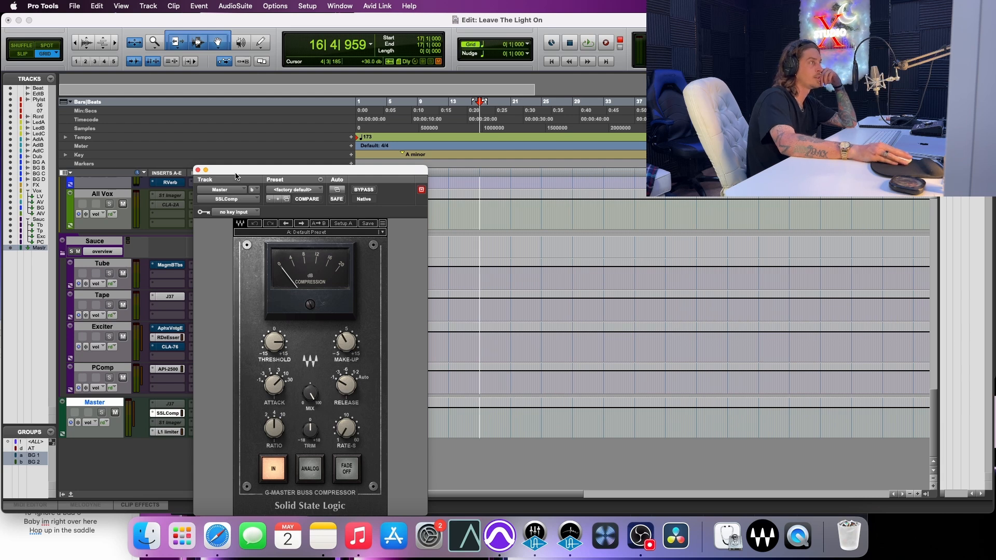
left_click(197, 171)
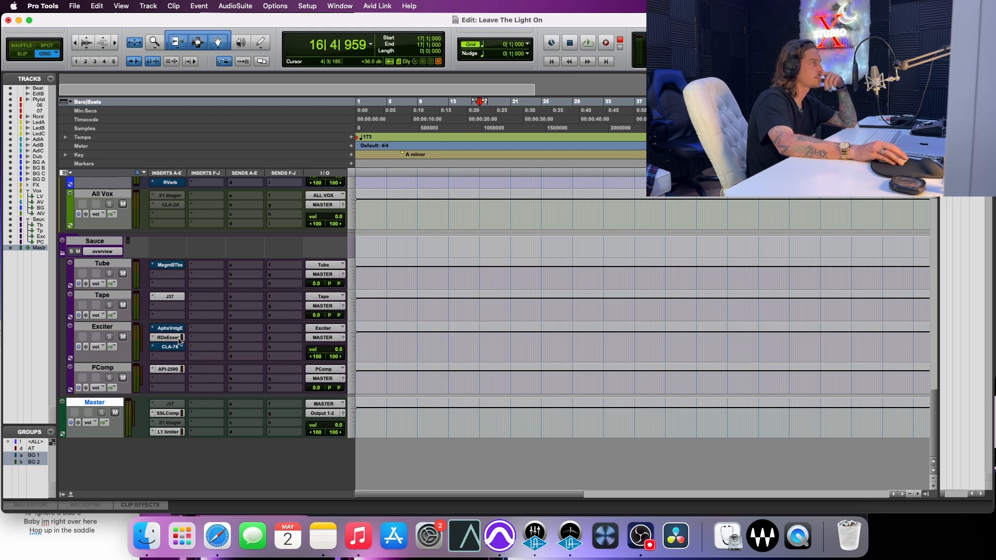
left_click(167, 432)
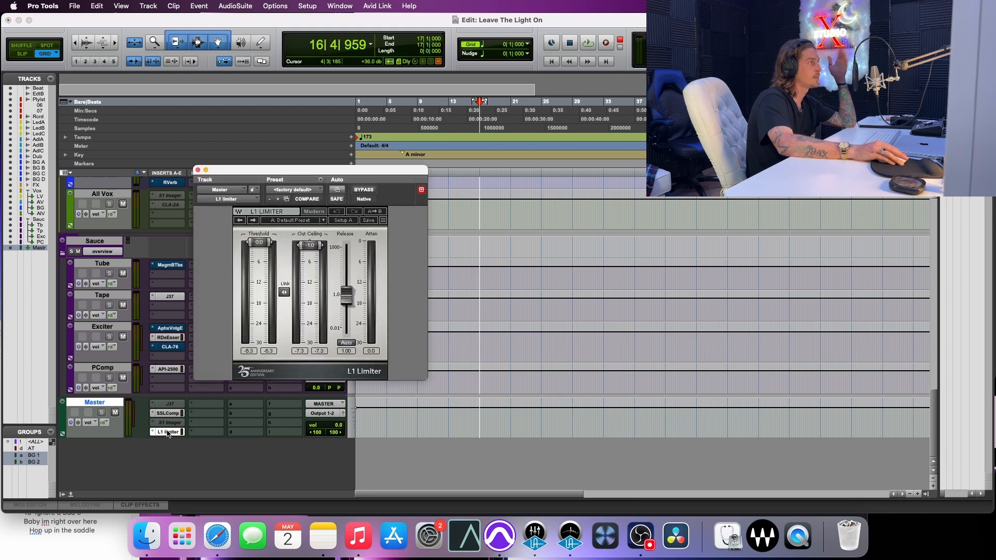